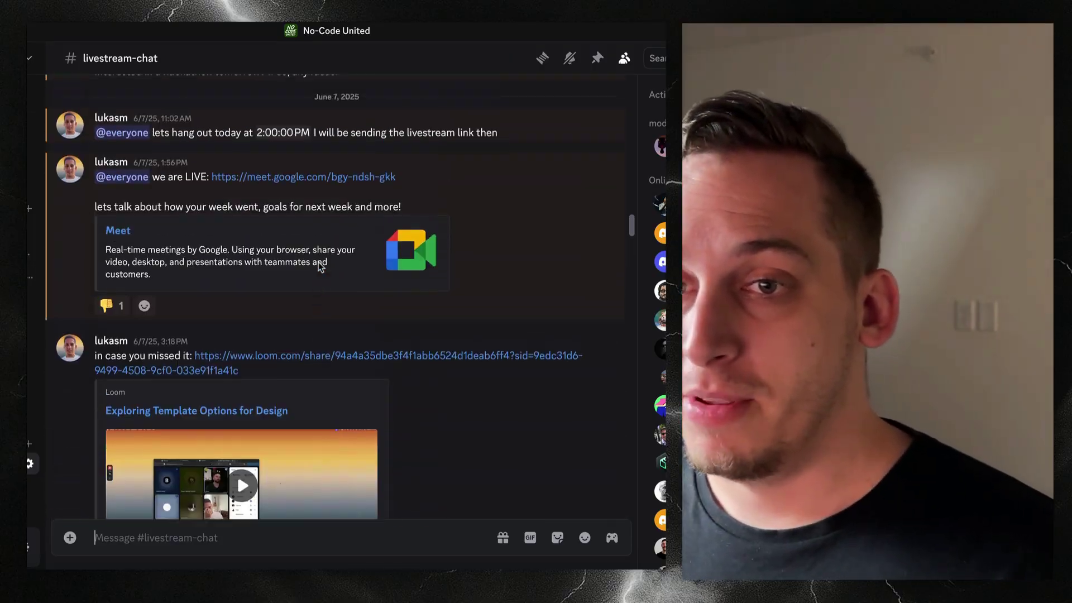
Scroll the #livestream-chat history back to the early-May 2025 announcements
scroll(321, 266, up, 15)
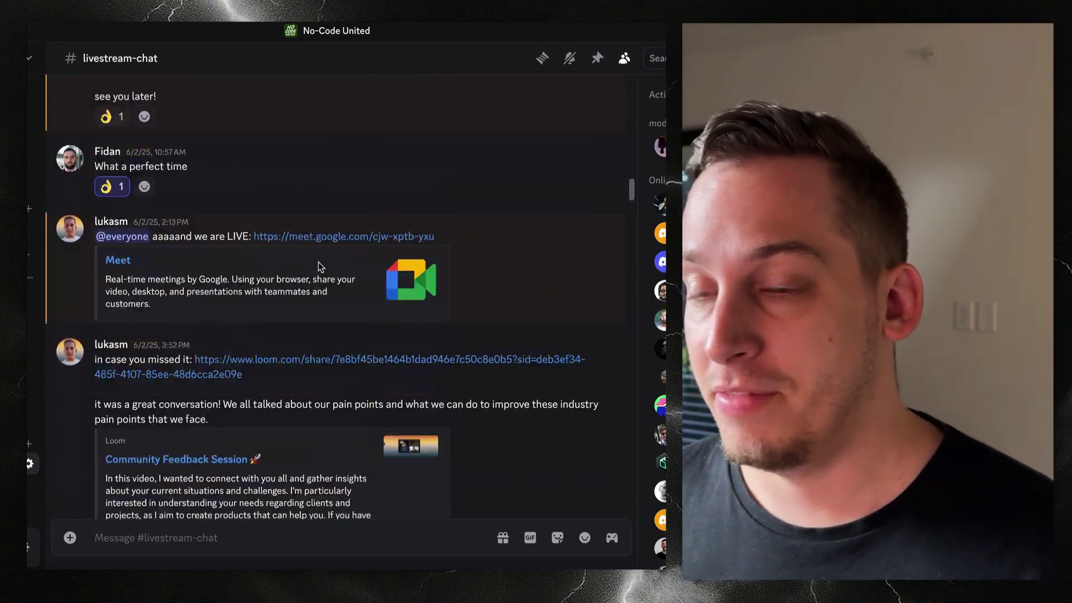
scroll(321, 267, up, 15)
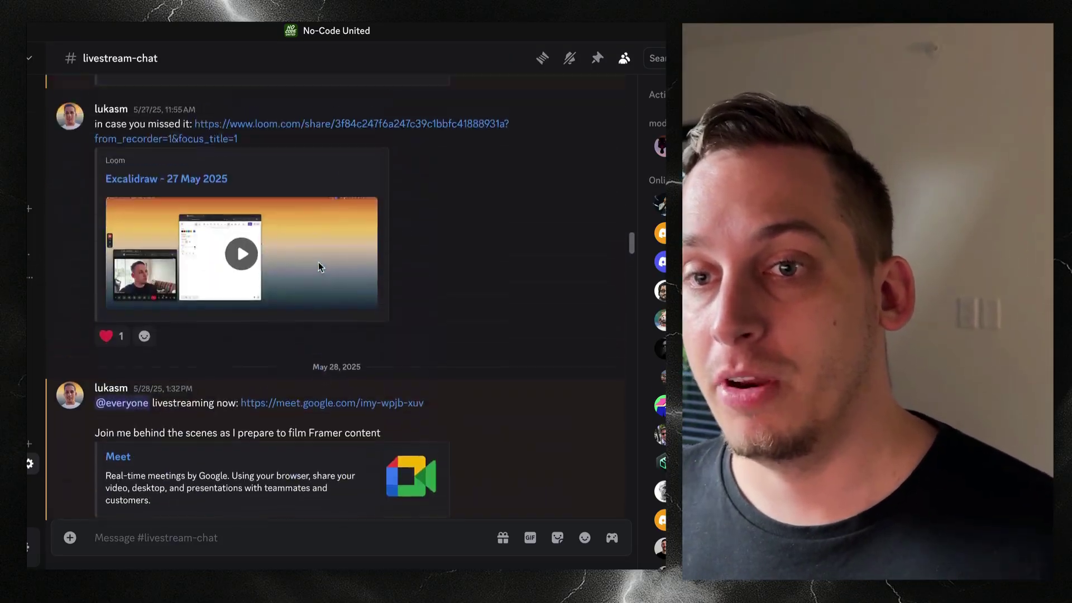
scroll(321, 267, up, 15)
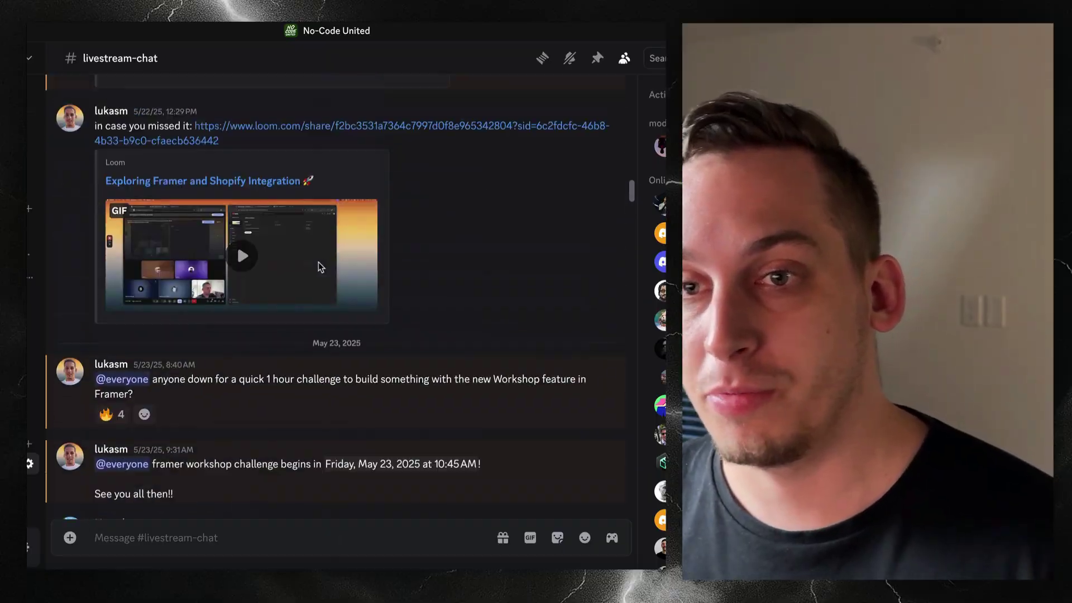
scroll(321, 267, up, 15)
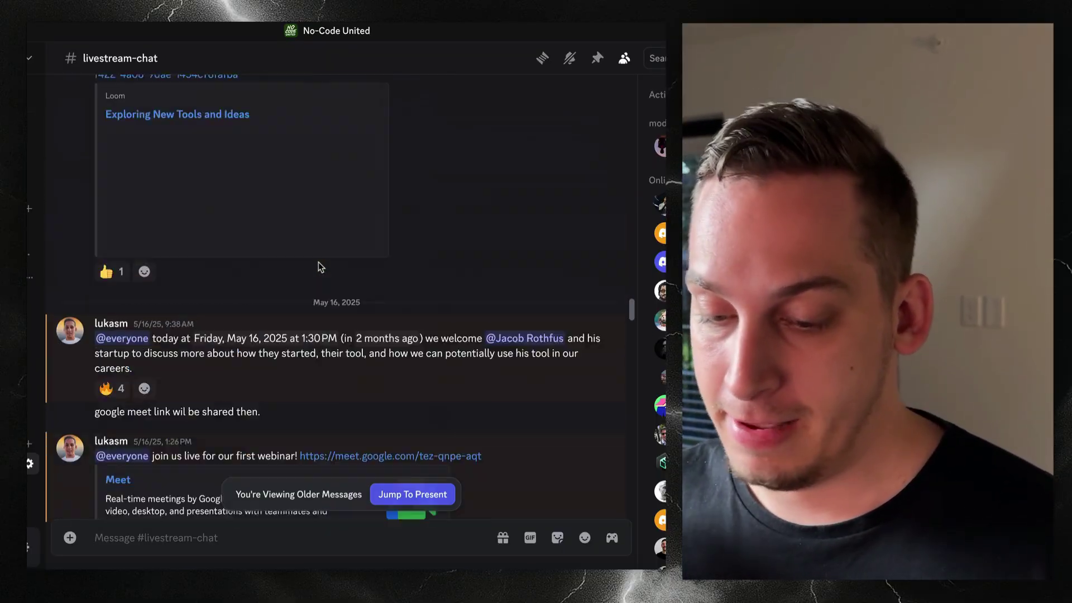
scroll(321, 267, up, 15)
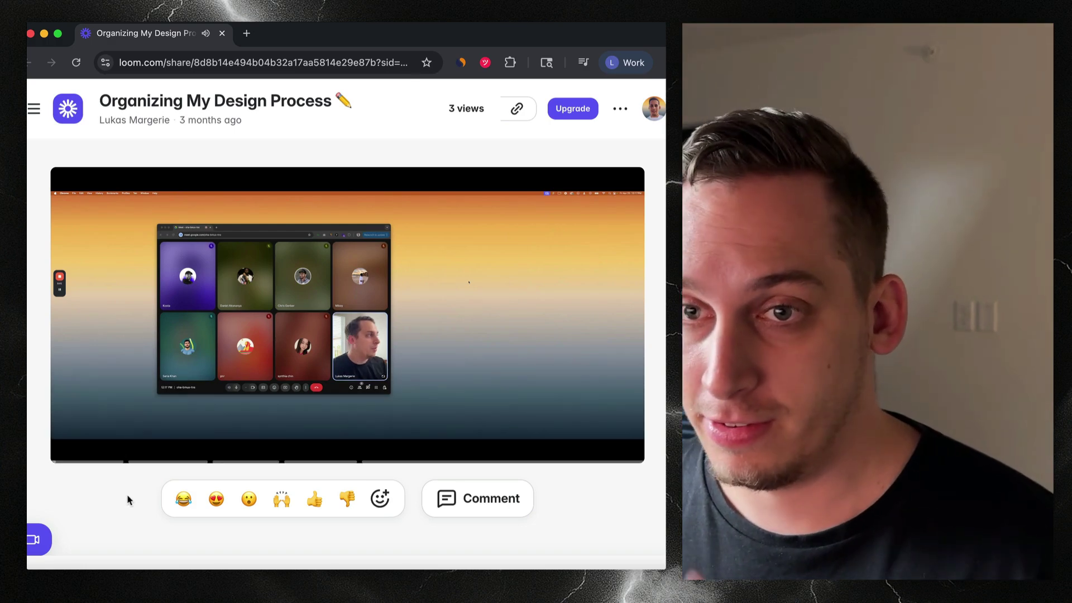
Turn on captions and jump the Organizing My Design Process recording to 3:24
click(491, 447)
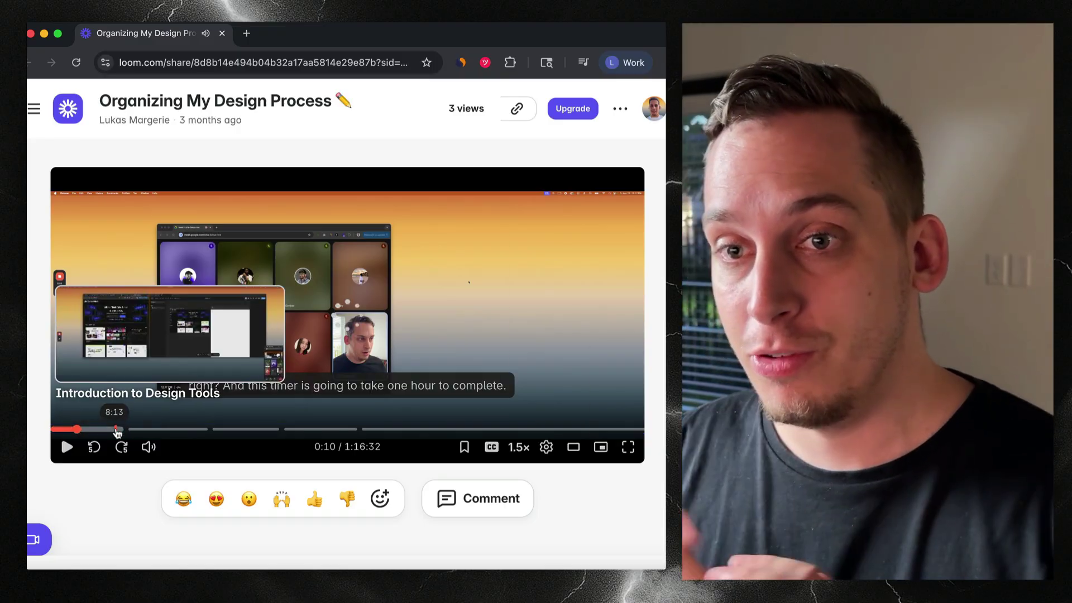
click(114, 429)
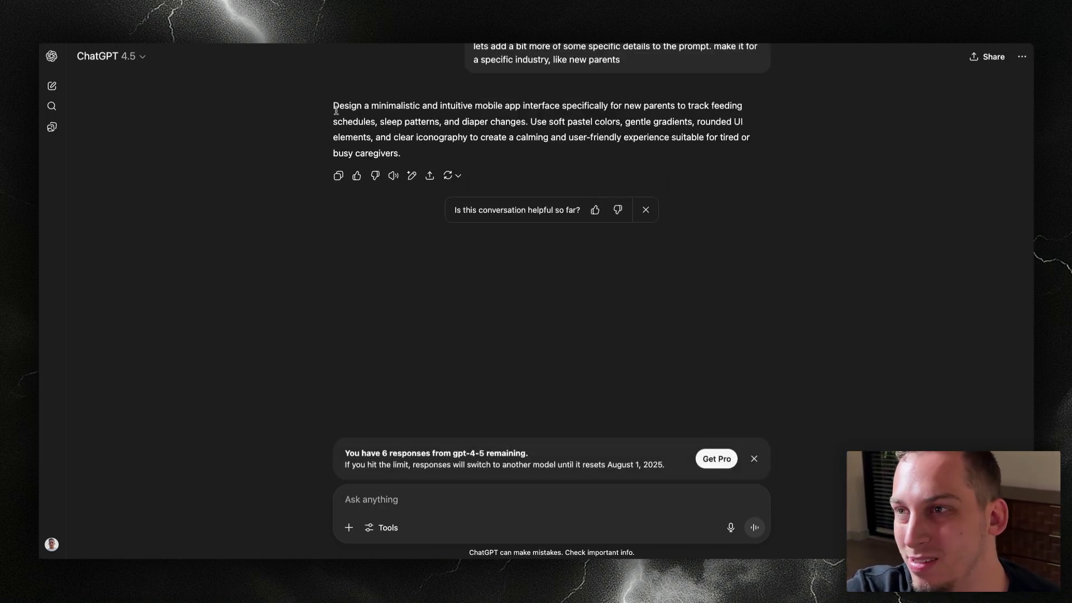
Select the whole reworked new-parents app prompt in ChatGPT's latest reply
scroll(335, 111, up, 5)
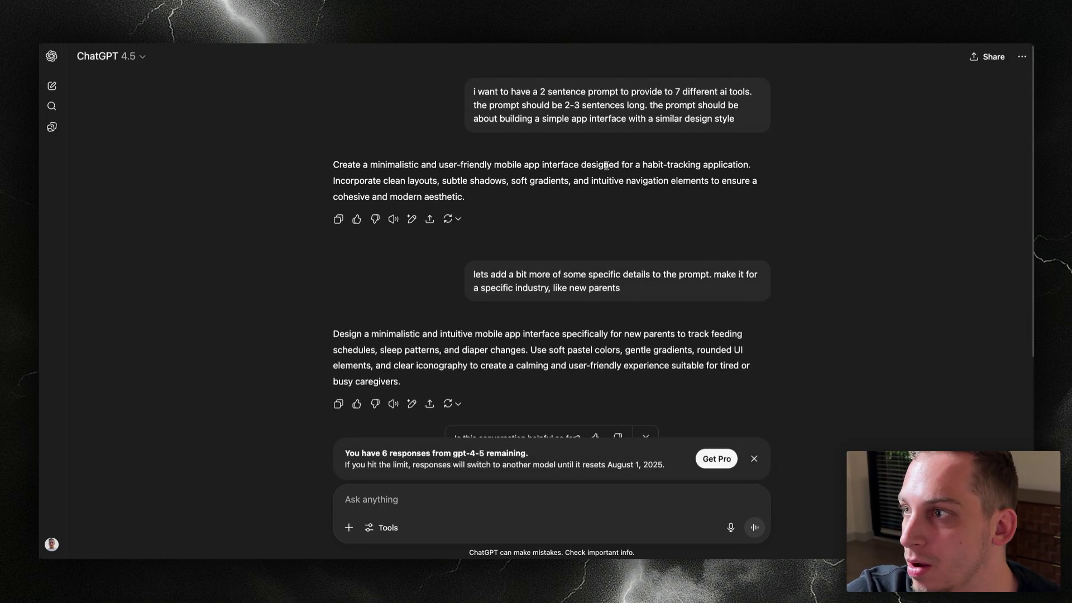
scroll(512, 256, down, 5)
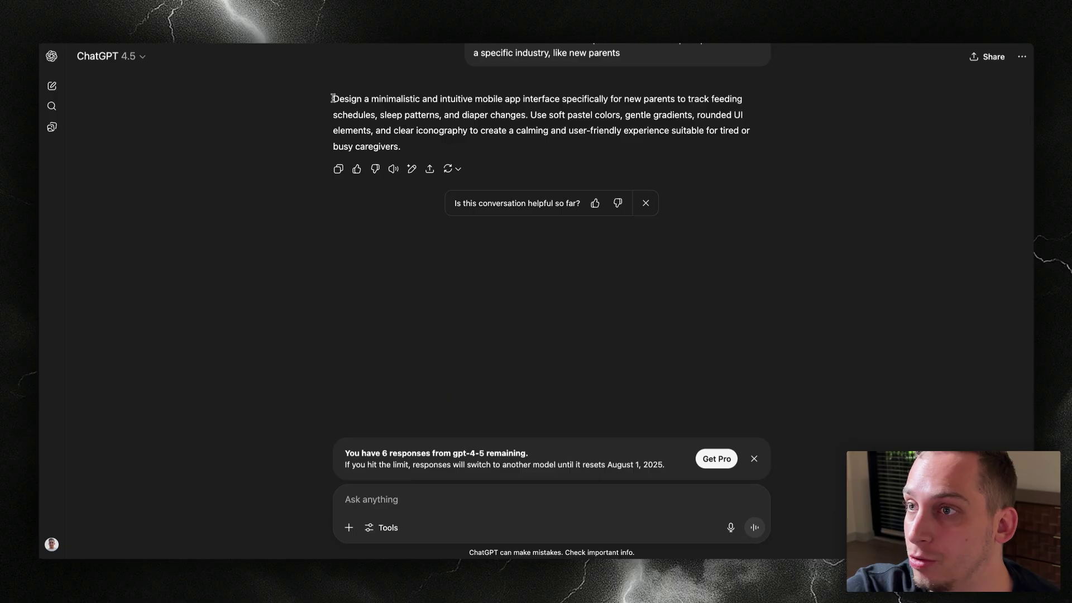
drag(332, 99, 538, 119)
click(502, 128)
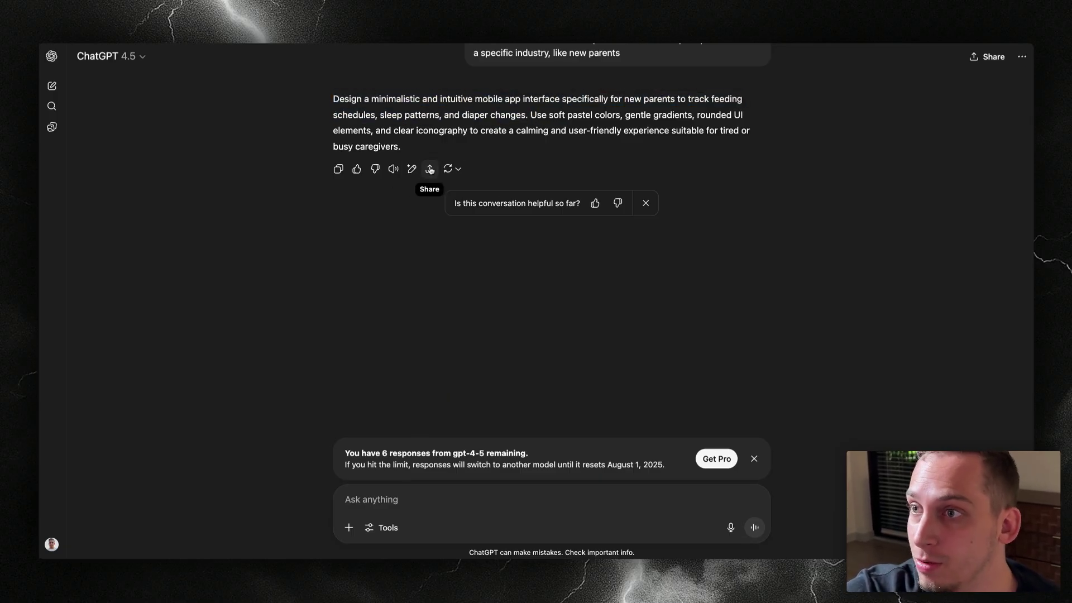
drag(414, 148, 321, 97)
key(ctrl+c)
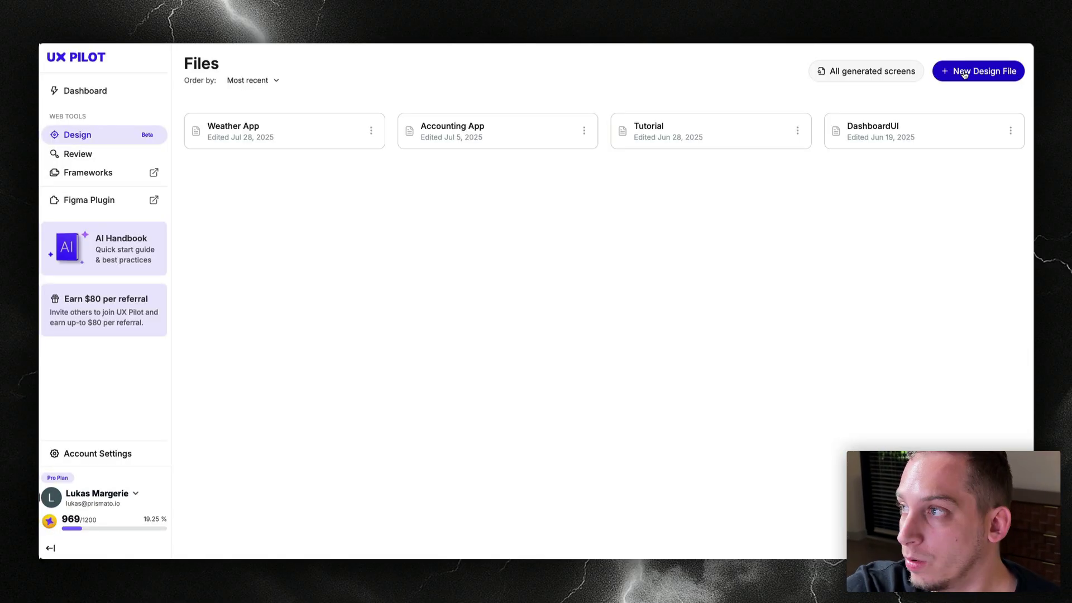
Create a new design page named 'Parenting App' with the pasted prompt as its context
click(958, 71)
click(429, 249)
text(Pr)
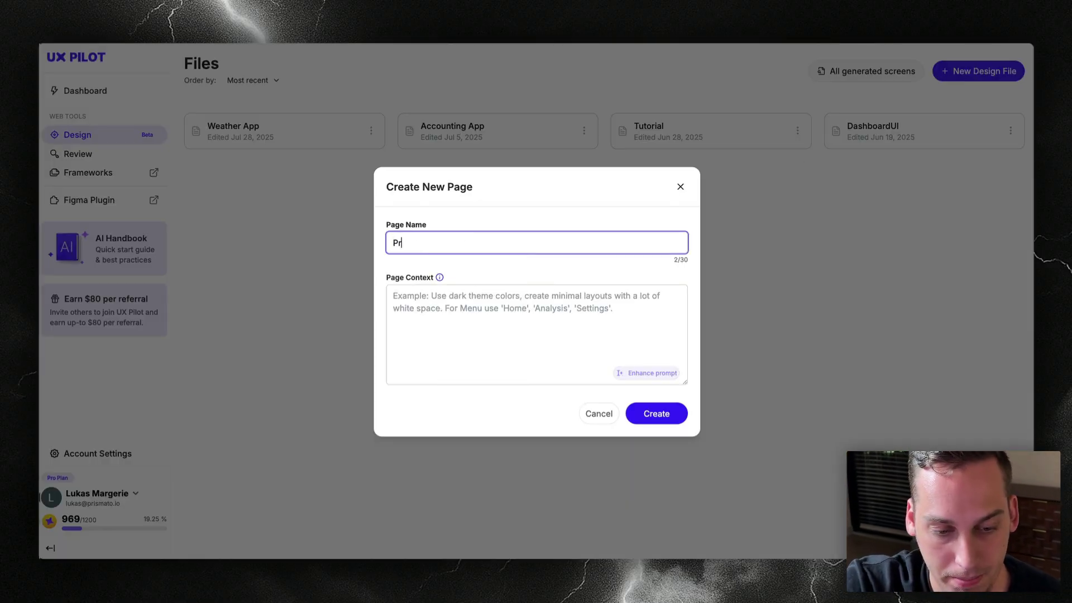
text(renting App)
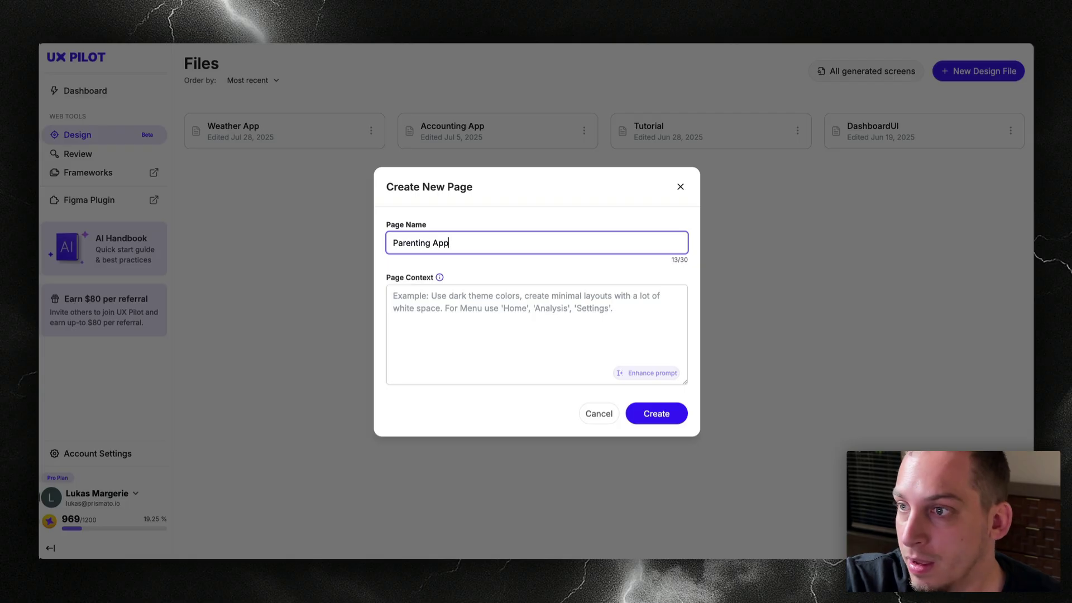
click(441, 328)
key(ctrl+v)
click(657, 414)
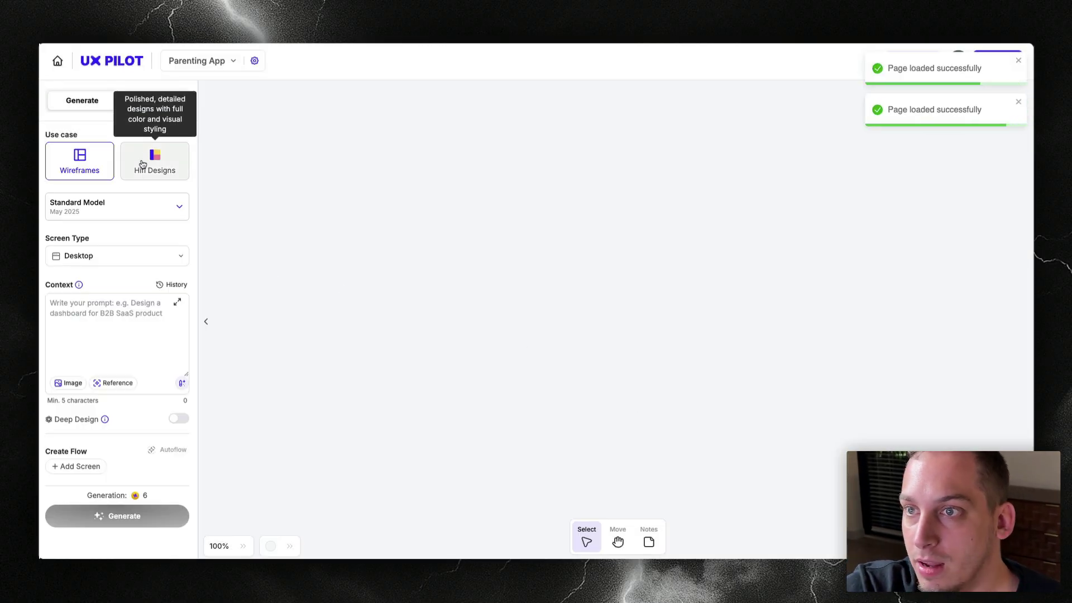
Choose Hifi Designs with the May 2025 standard model and the Mobile app screen type
click(143, 163)
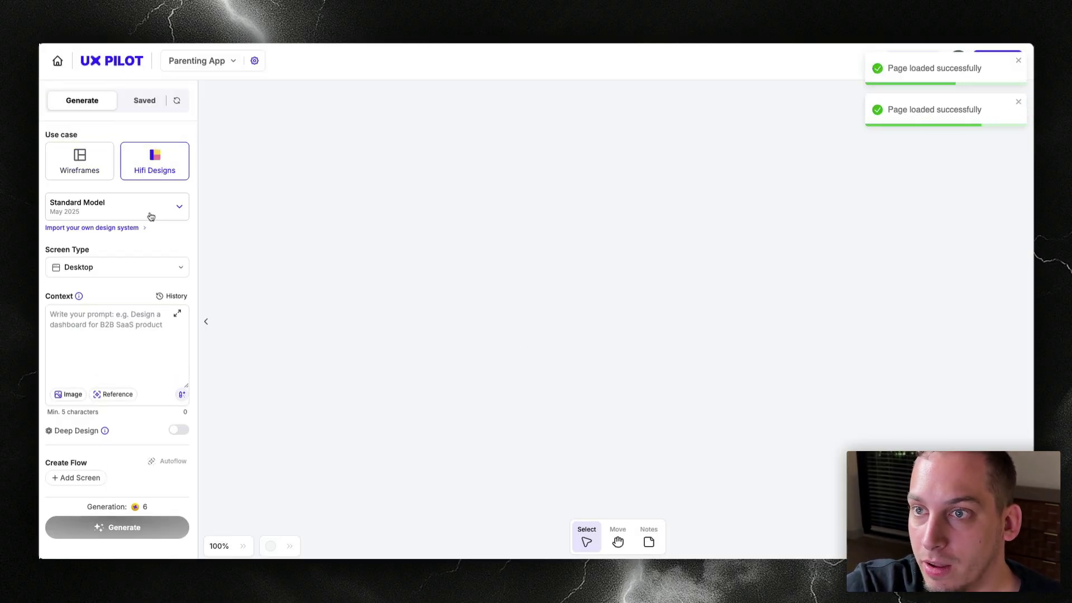
click(116, 213)
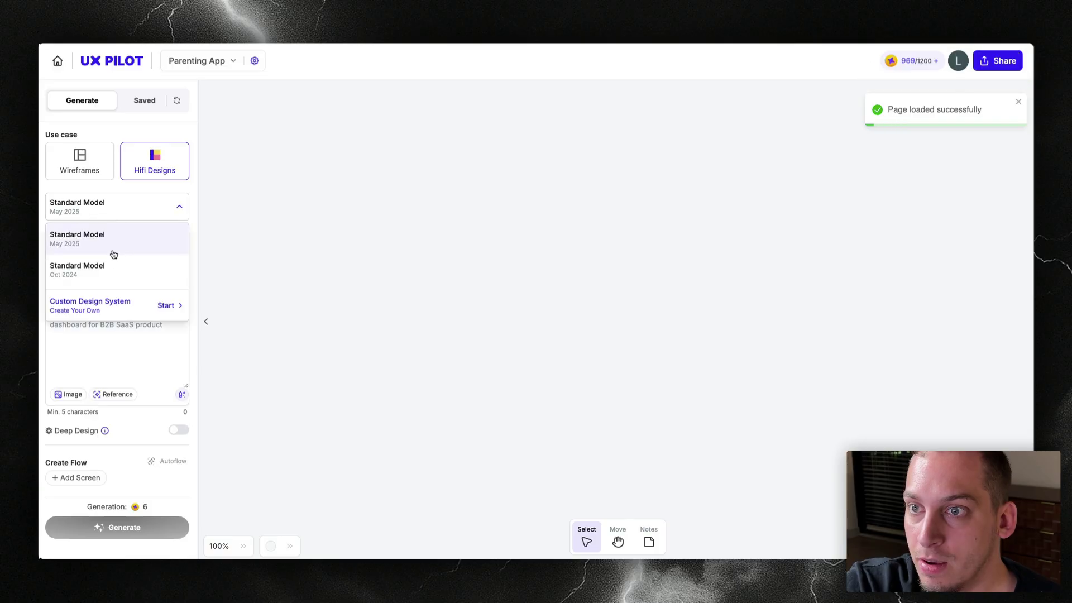
click(112, 248)
click(119, 273)
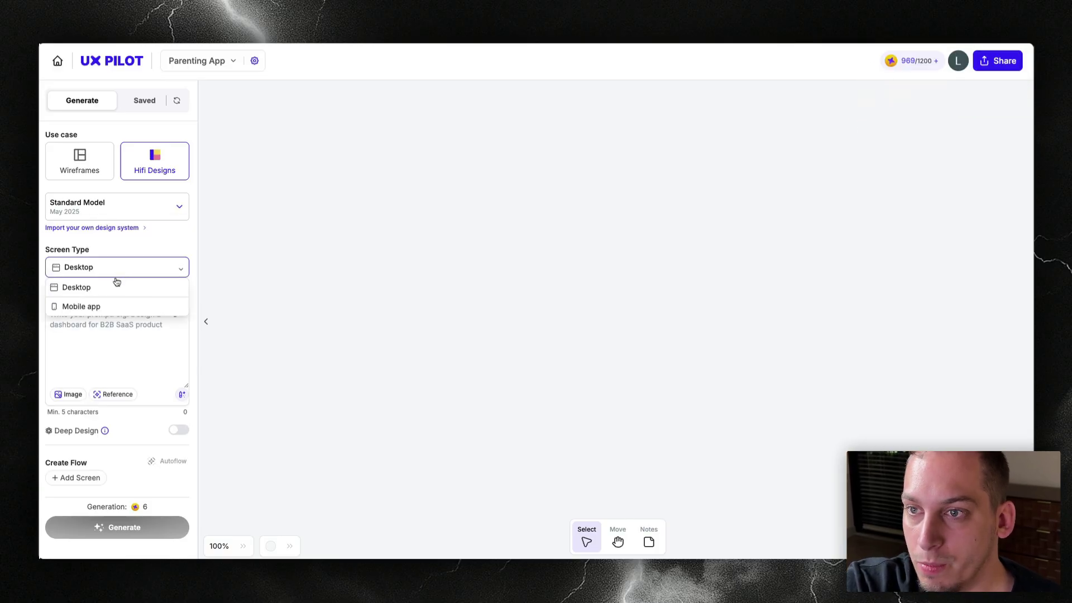
click(105, 306)
Paste the parenting prompt, enable Deep Design and Autoflow, and generate the main dashboard
click(88, 329)
key(ctrl+v)
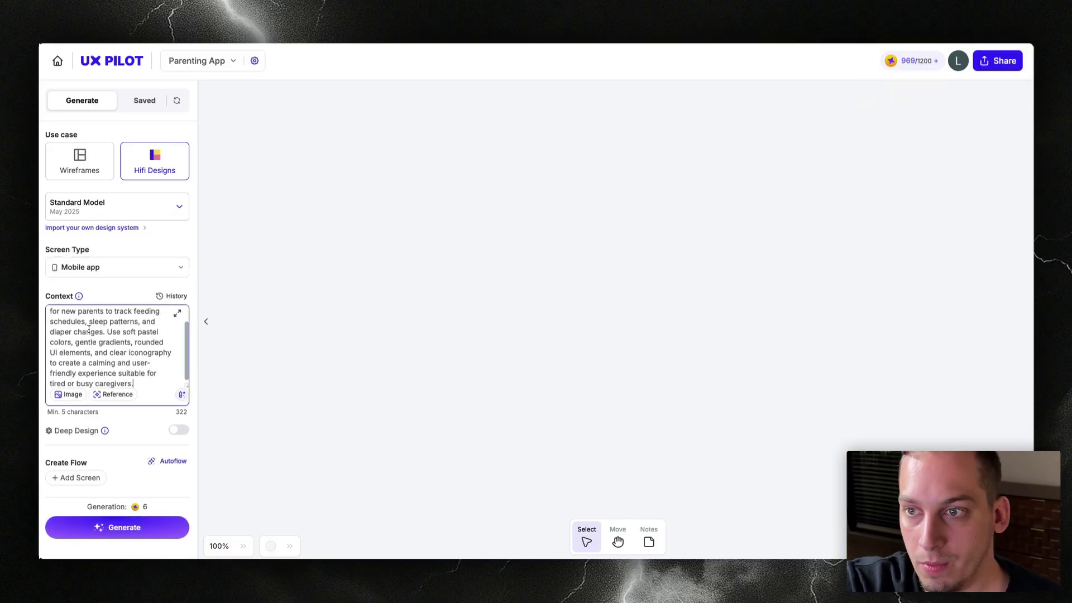
click(178, 429)
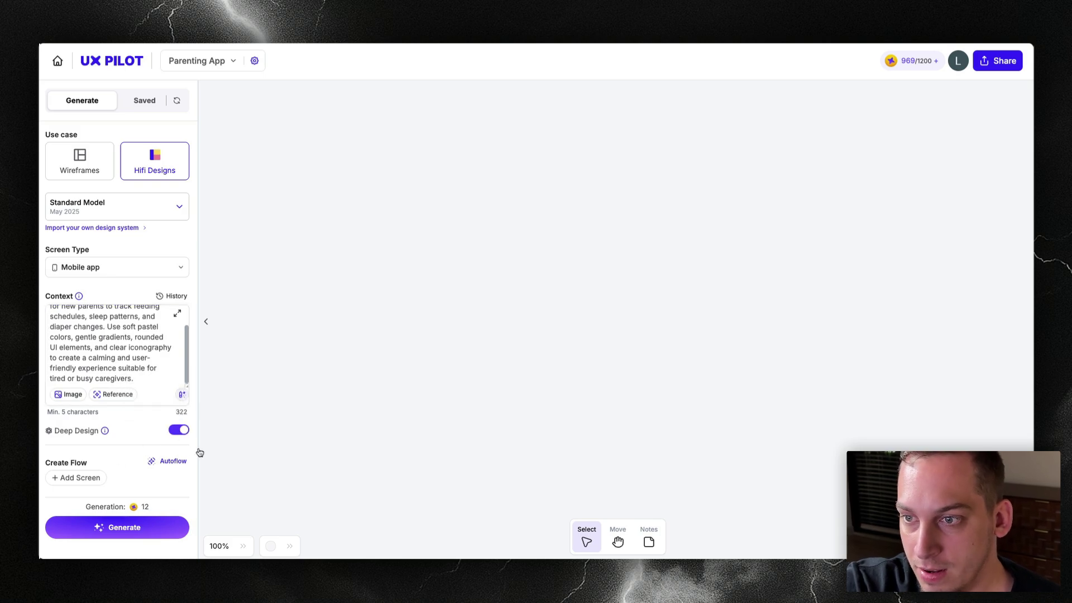
click(177, 461)
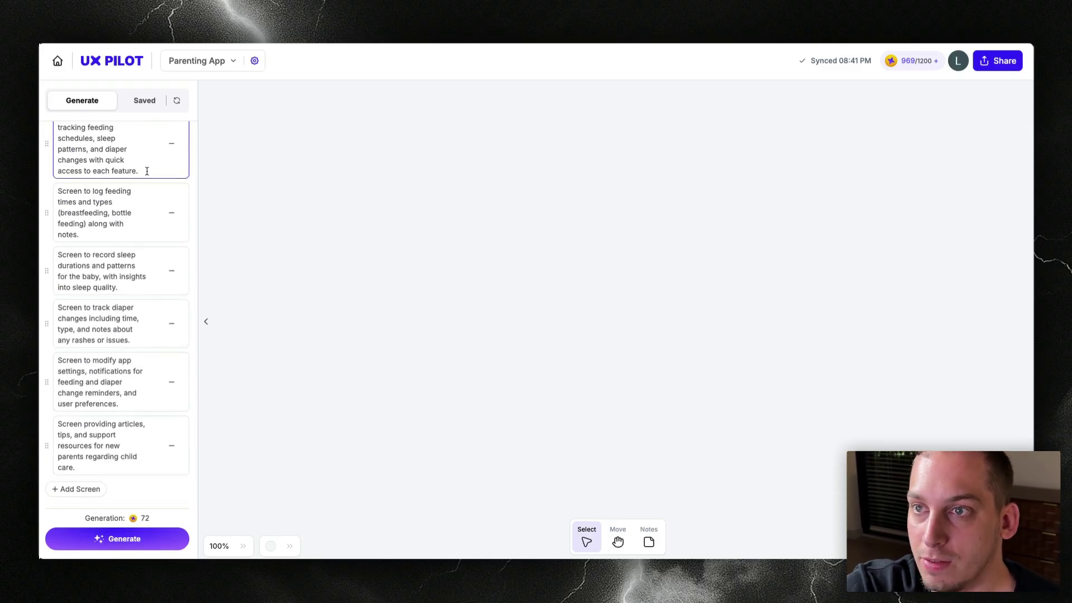
click(130, 544)
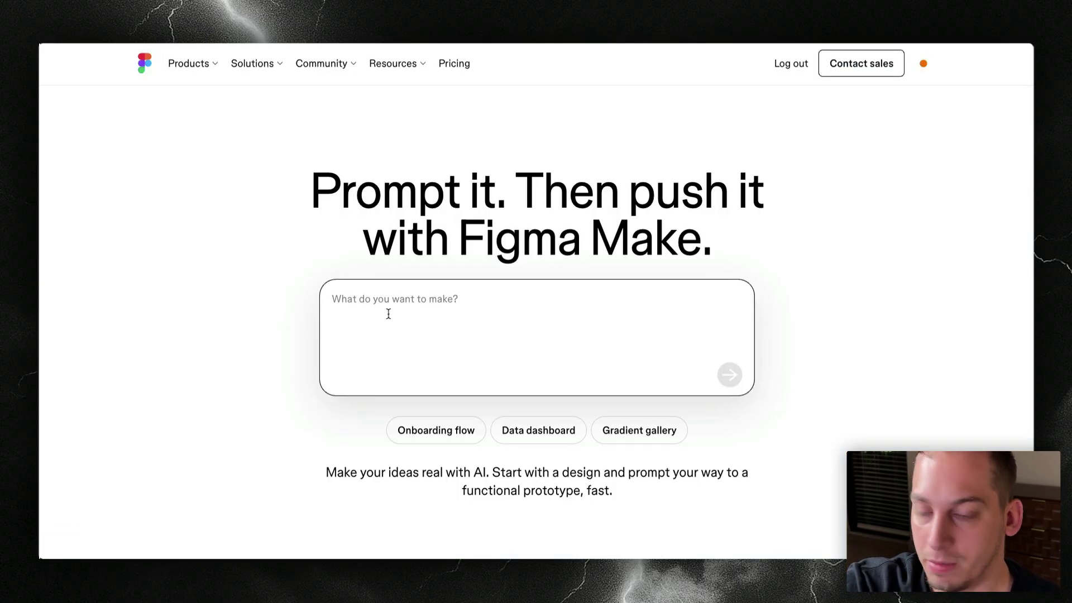
Paste the new-parents prompt into Figma Make and send it from the homepage and editor chat
click(389, 314)
key(ctrl+v)
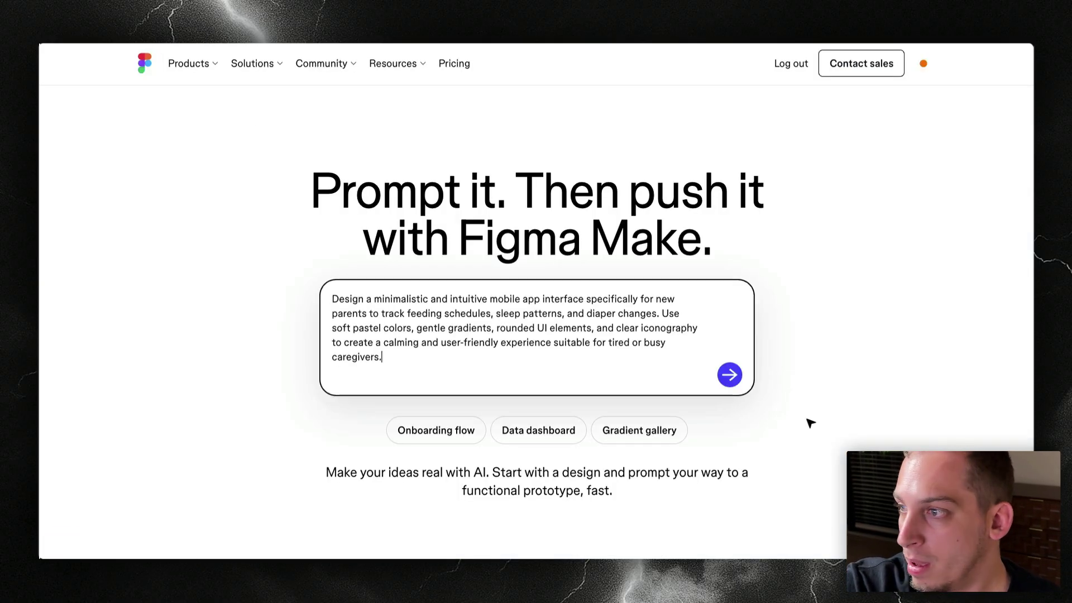
click(735, 380)
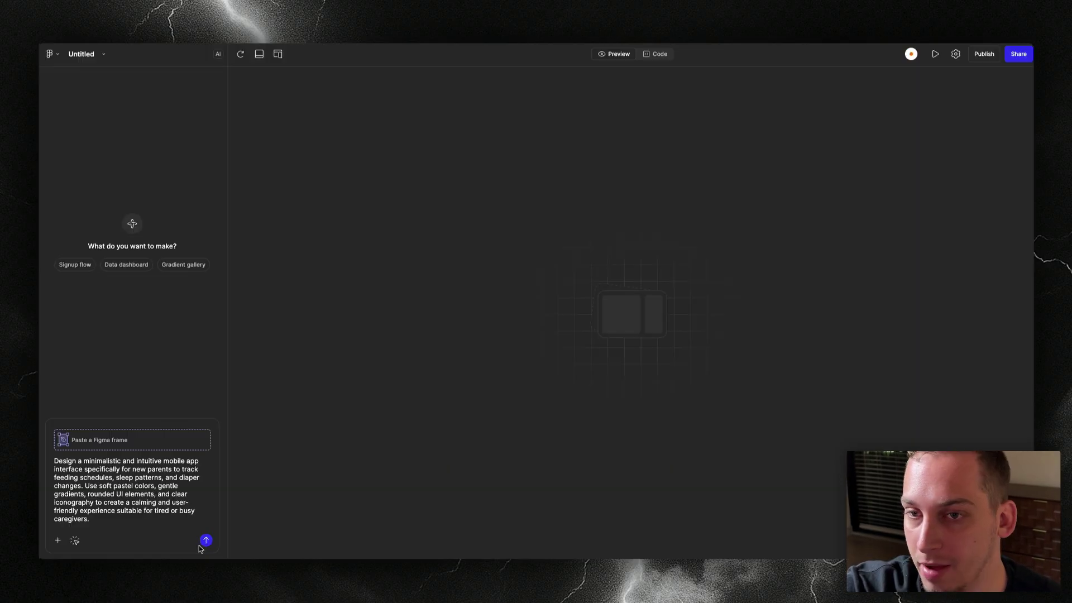
click(206, 542)
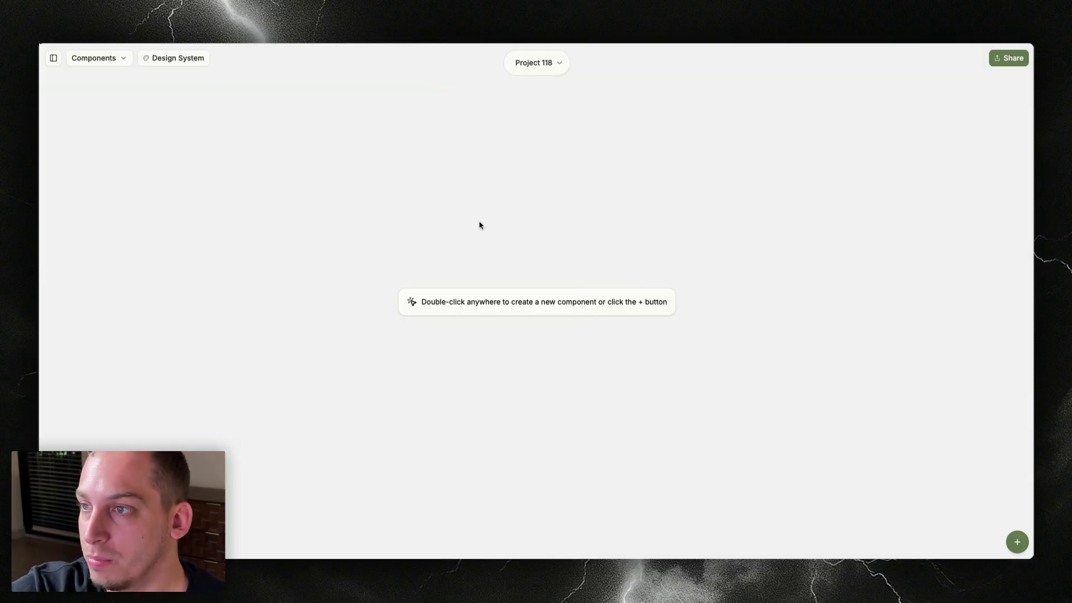
Create Component 1 in MagicPath, send it the parenting prompt, and paste it into Lovable and v0
double_click(484, 208)
drag(462, 98, 492, 163)
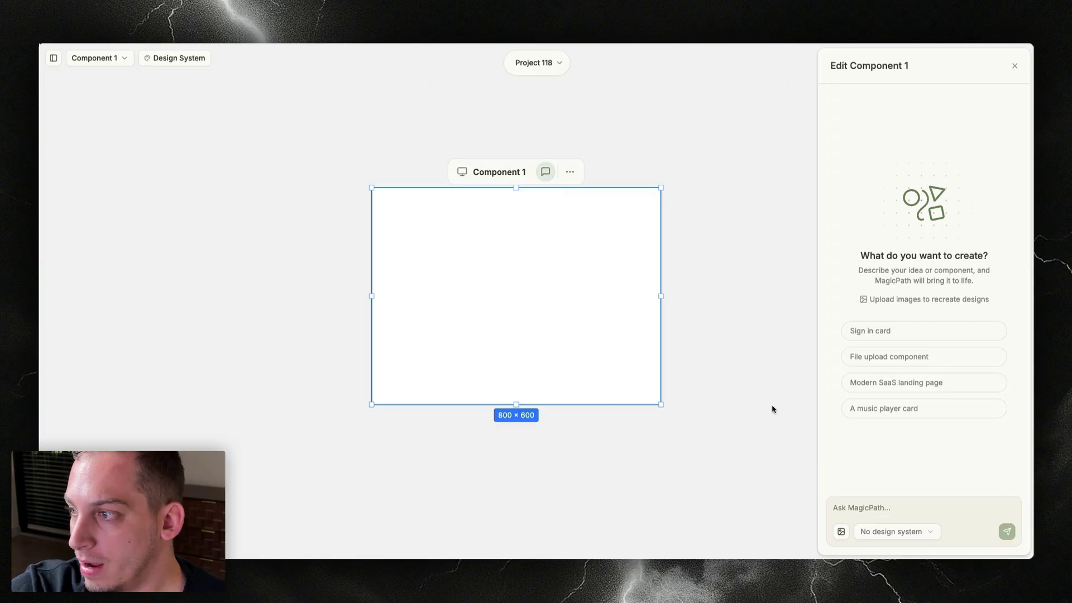
click(849, 515)
key(super+v)
click(1013, 536)
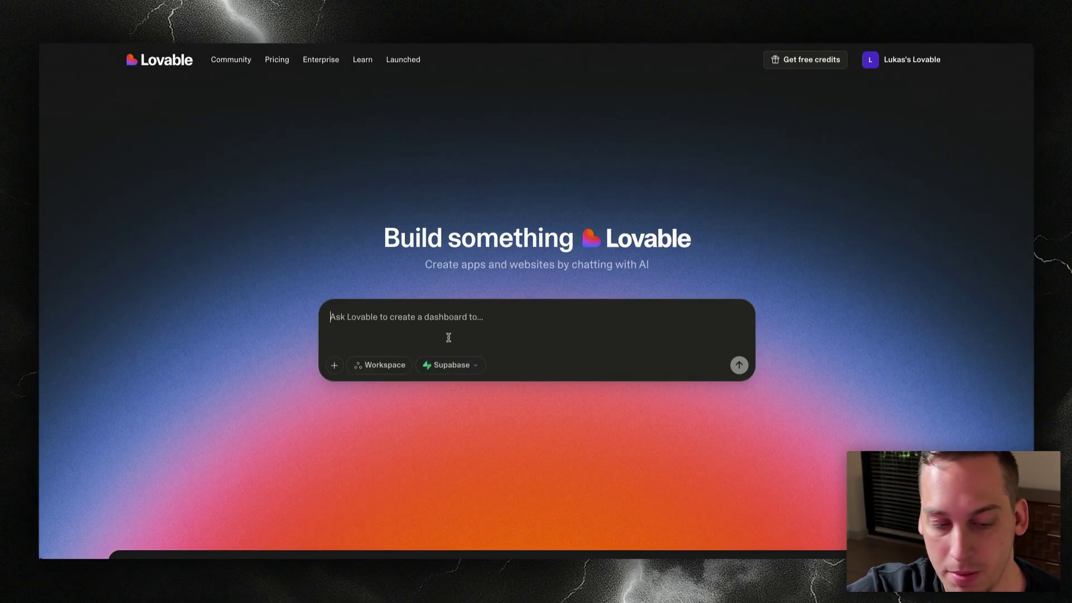
key(super+v)
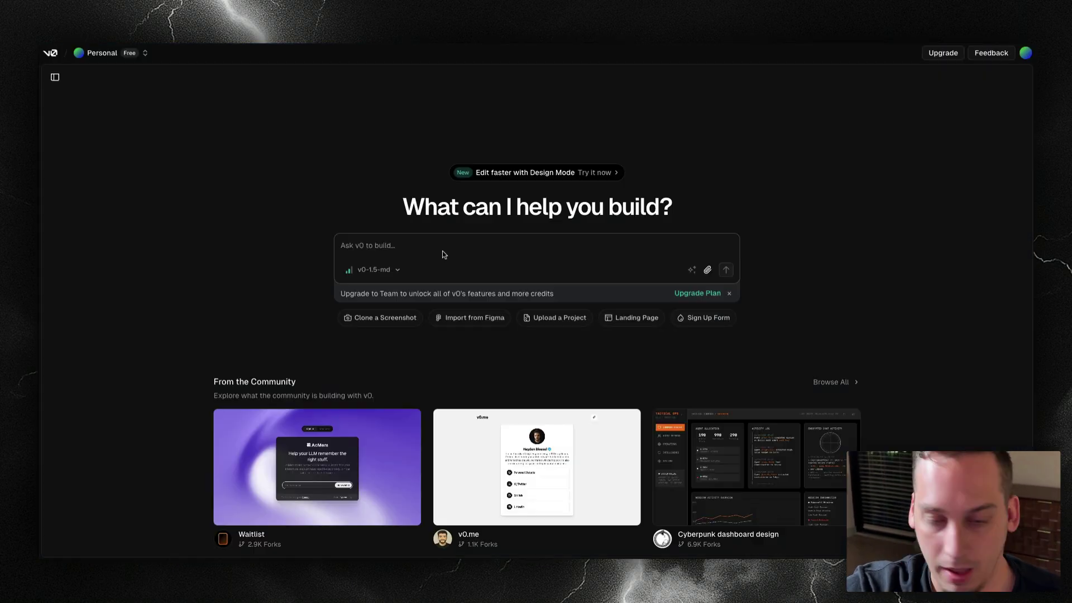
text(Design a minimalistic and intuitive mobile app interface specifically for new parents to track feeding schedules, sleep patterns, and diaper changes. Use soft pastel colors, gentle gradients, rounded UI elements, and clear iconography to create a calming and user-friendly experience suitable for tired or busy caregivers.)
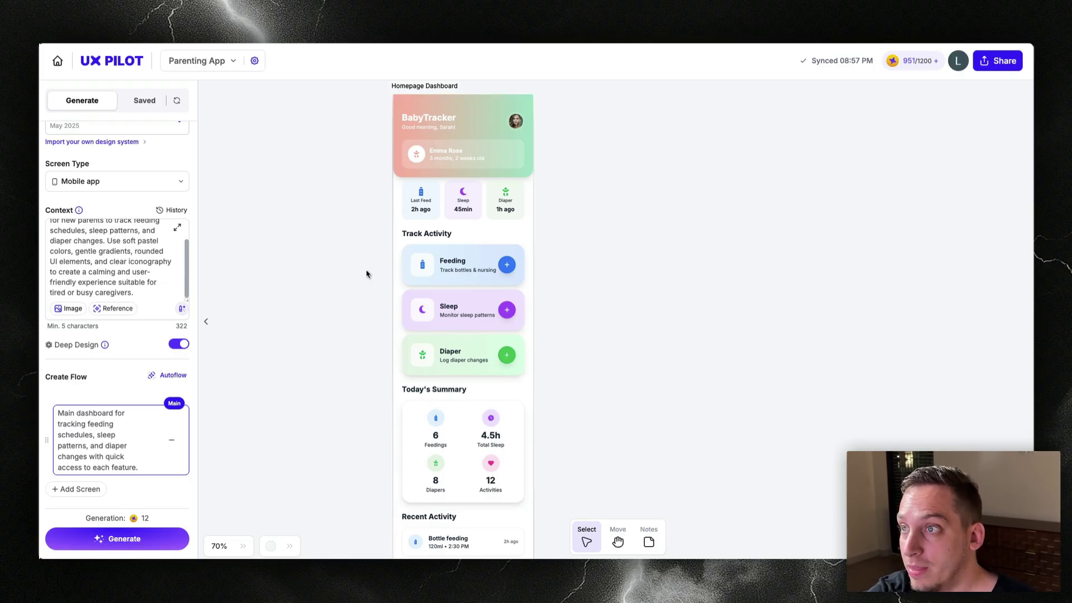
scroll(366, 274, up, 1)
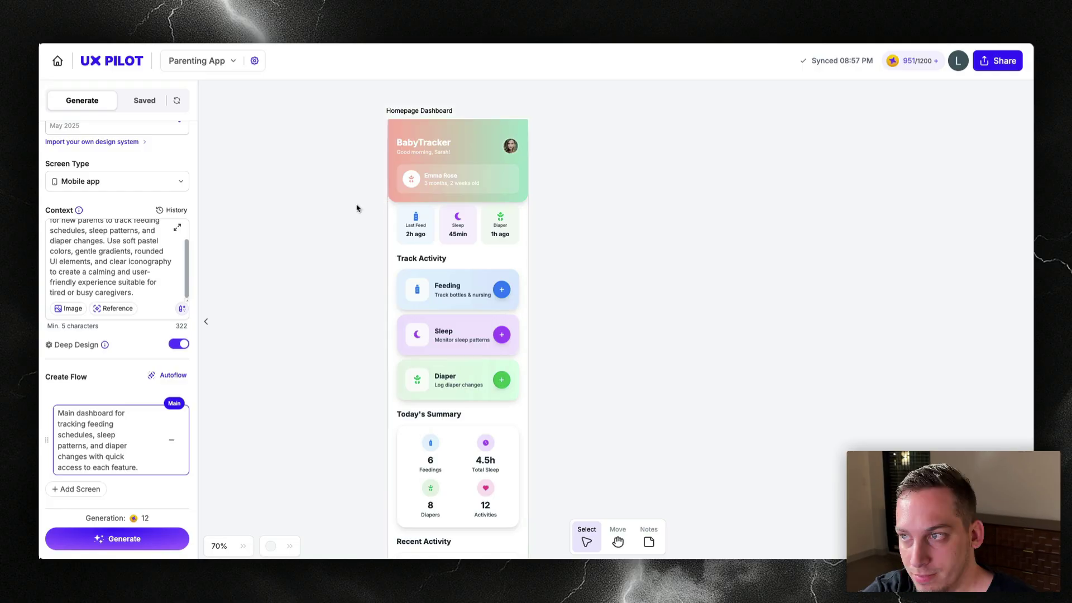
scroll(357, 208, down, 5)
scroll(358, 208, right, 1)
scroll(374, 185, up, 5)
scroll(388, 184, up, 5)
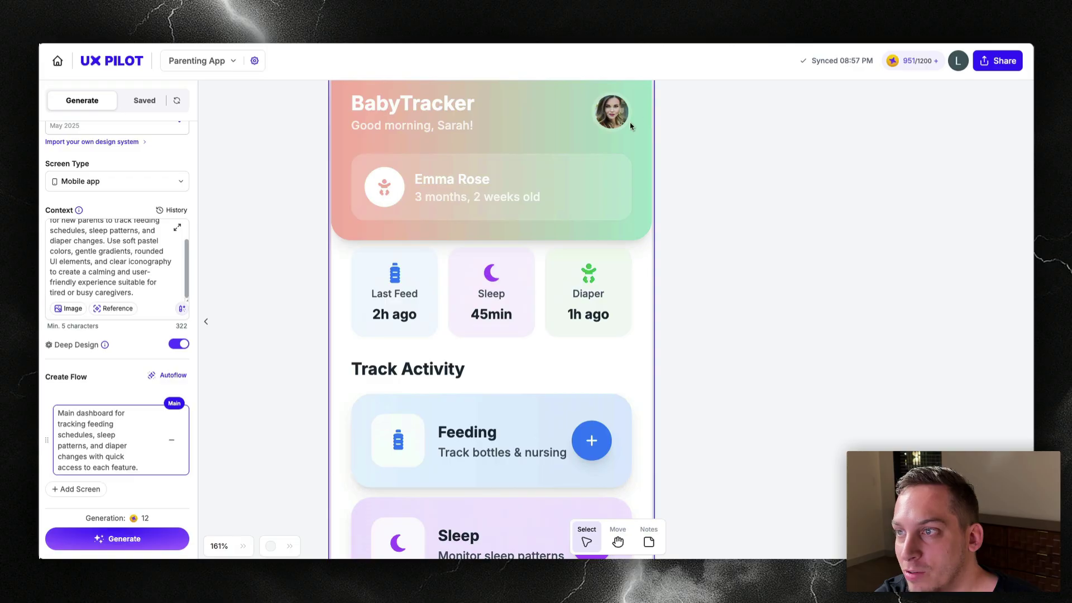
scroll(593, 143, up, 5)
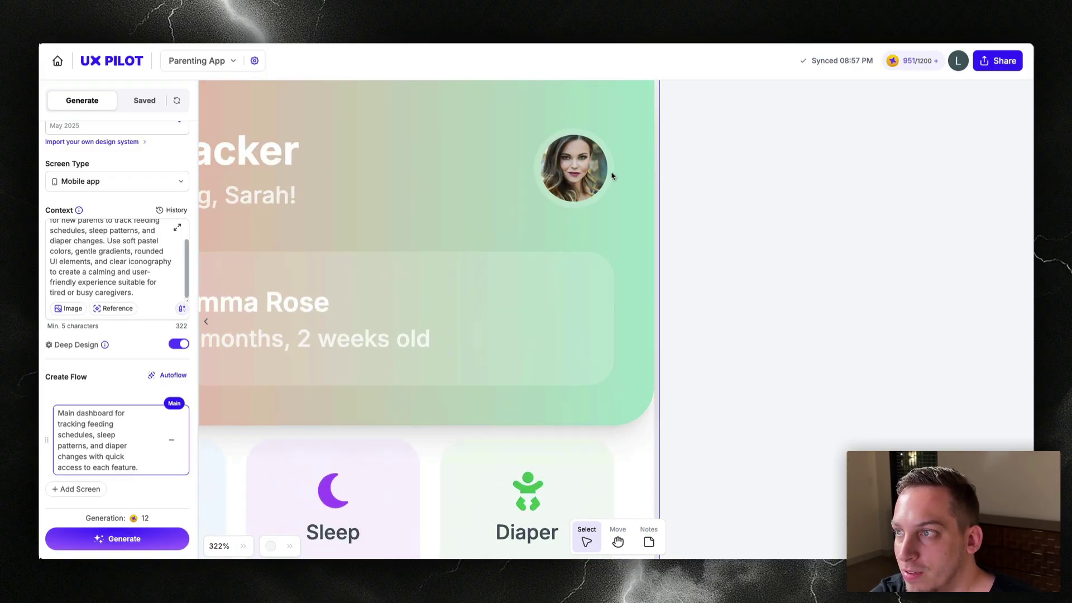
scroll(533, 186, down, 5)
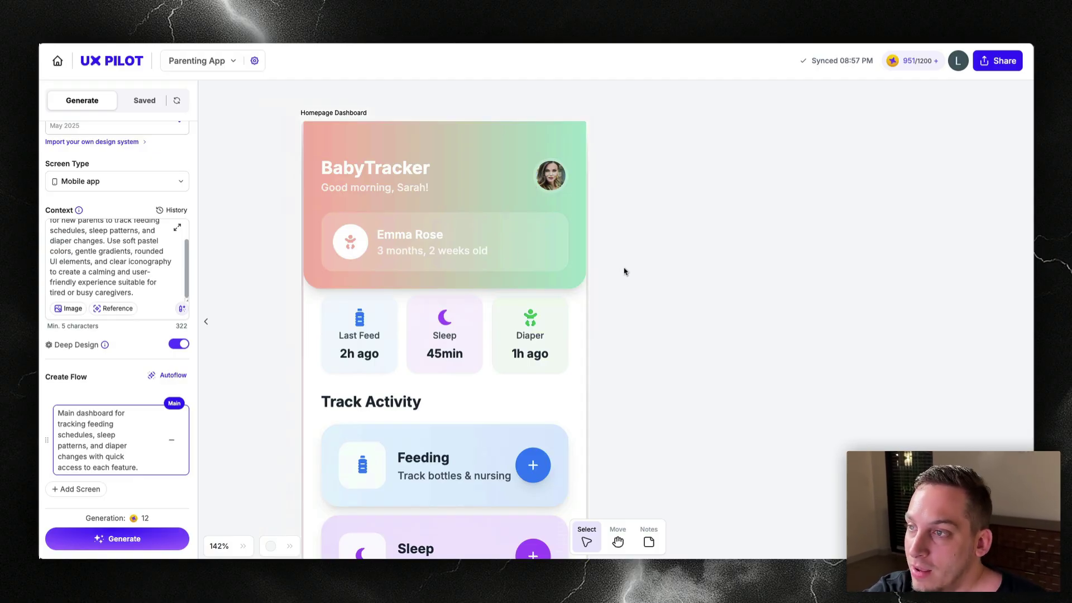
scroll(625, 269, down, 3)
scroll(527, 243, up, 4)
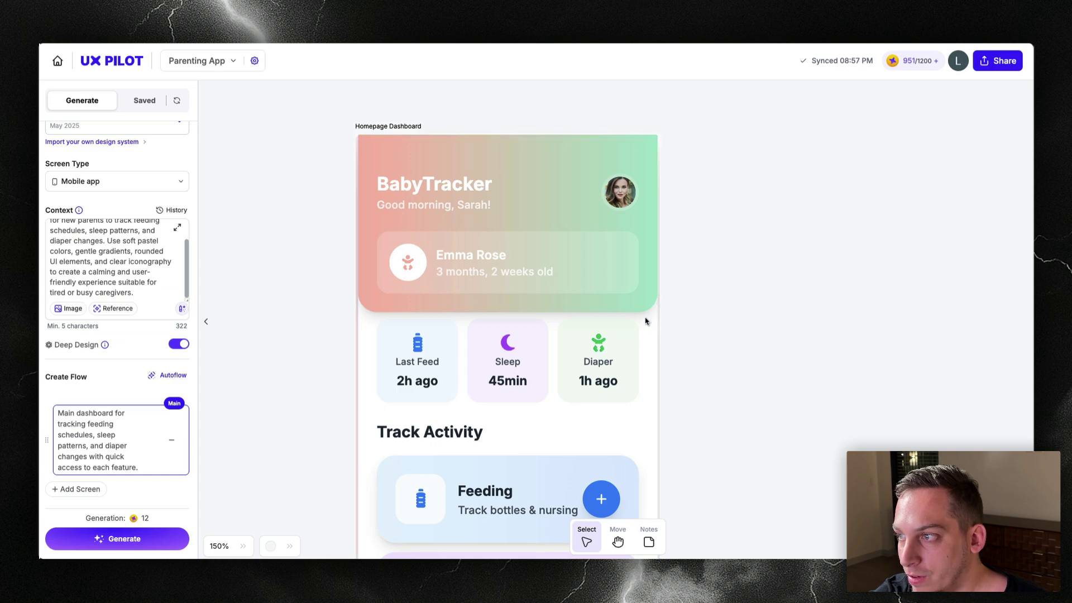
scroll(391, 313, down, 3)
scroll(374, 312, up, 6)
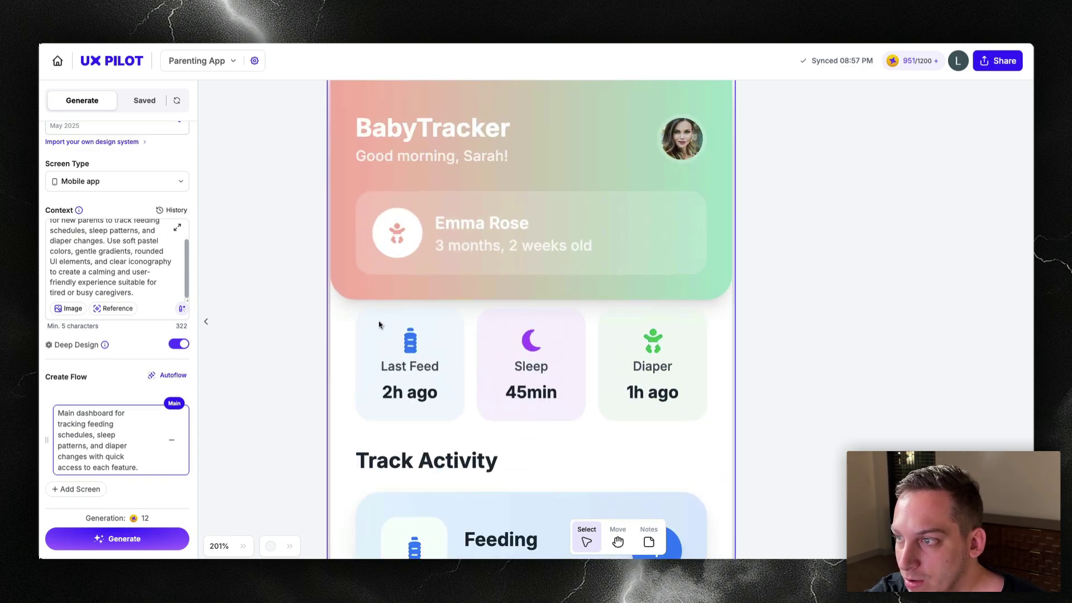
scroll(563, 346, down, 3)
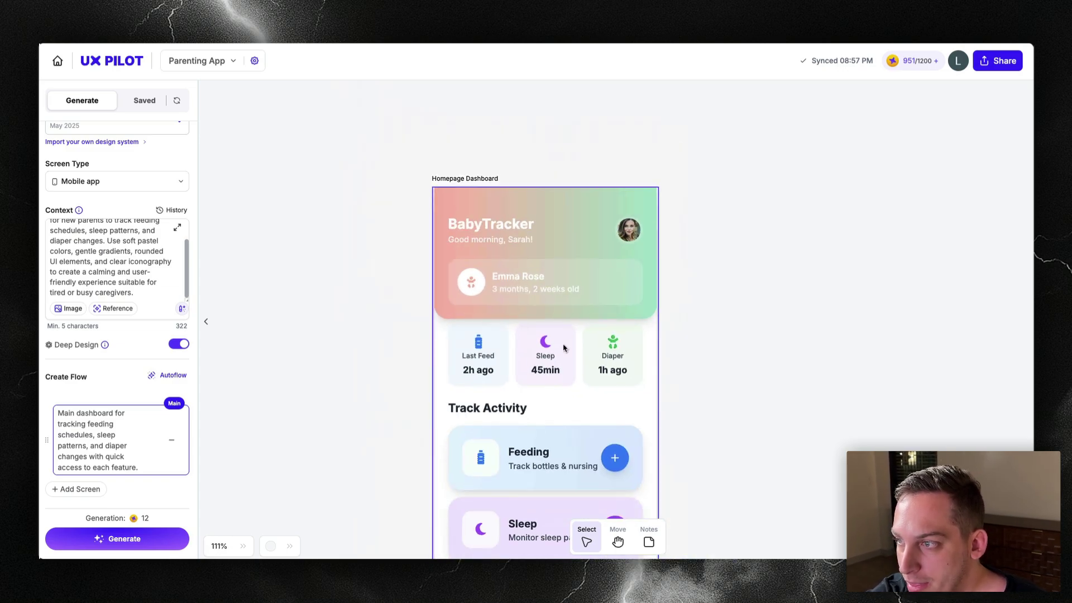
scroll(451, 275, down, 3)
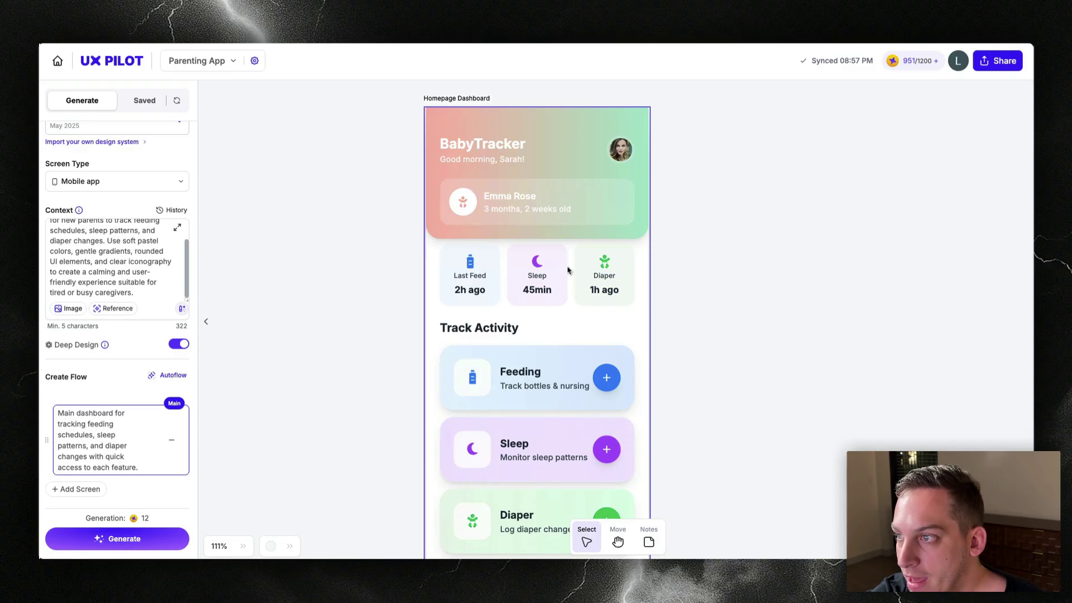
scroll(553, 310, down, 2)
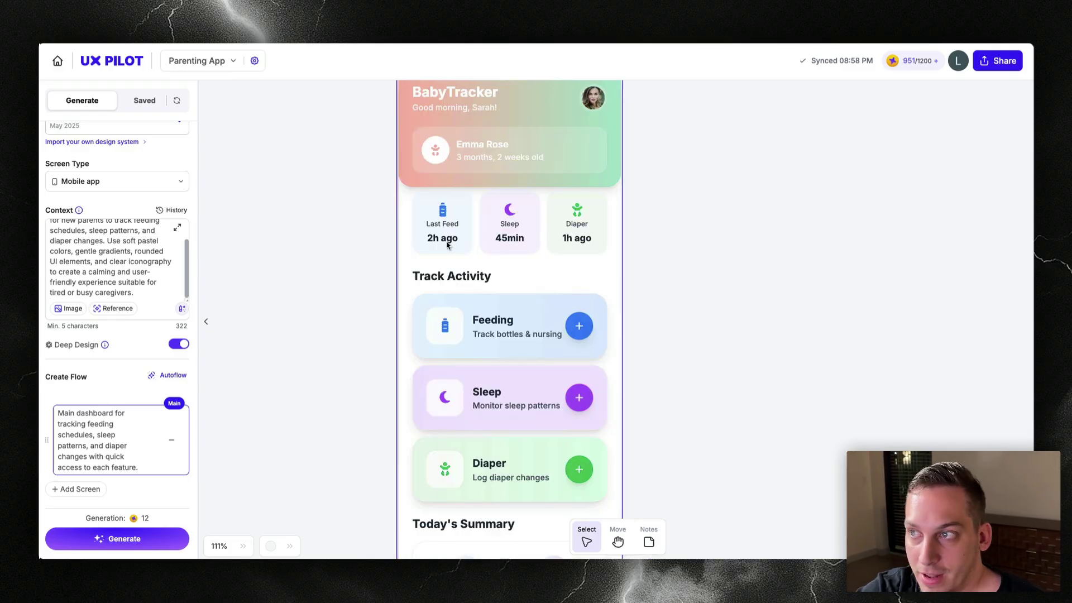
scroll(425, 212, up, 2)
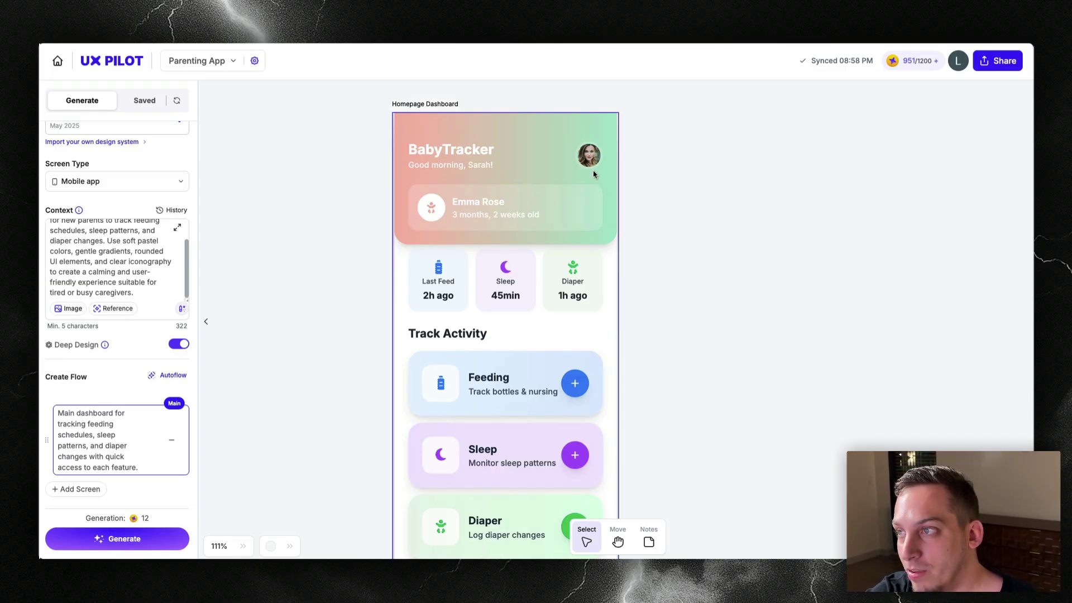
scroll(586, 210, down, 5)
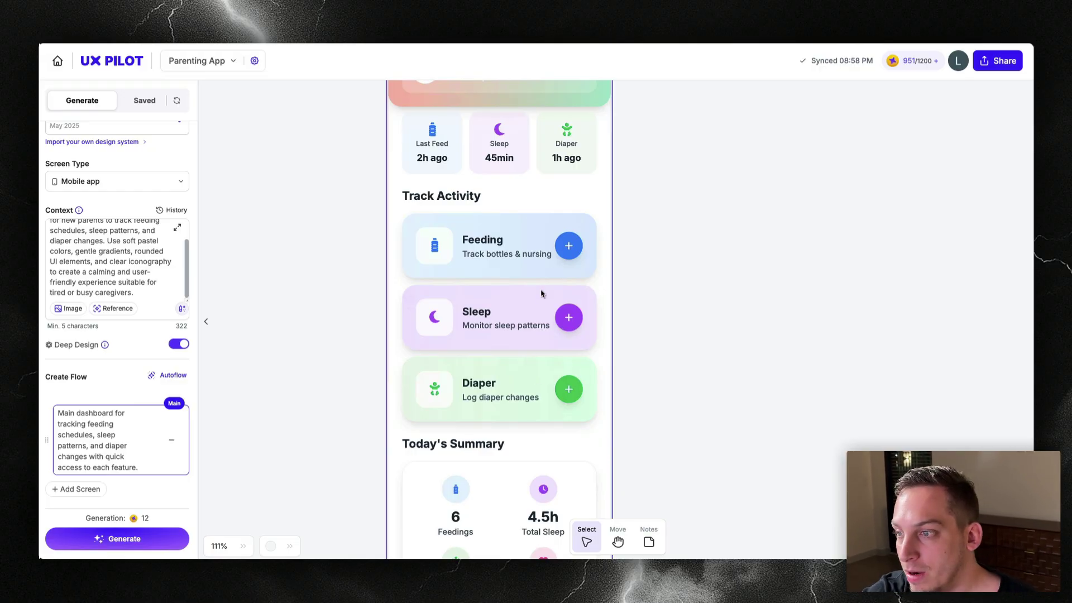
scroll(541, 293, down, 7)
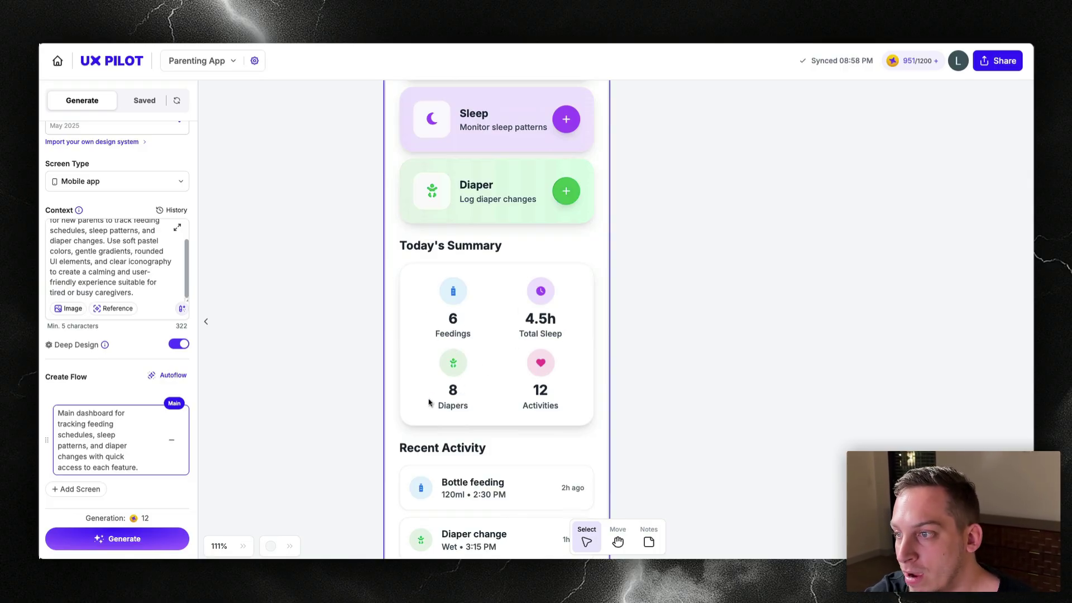
scroll(428, 402, down, 3)
scroll(455, 417, down, 2)
scroll(448, 409, down, 3)
scroll(449, 409, down, 4)
click(448, 409)
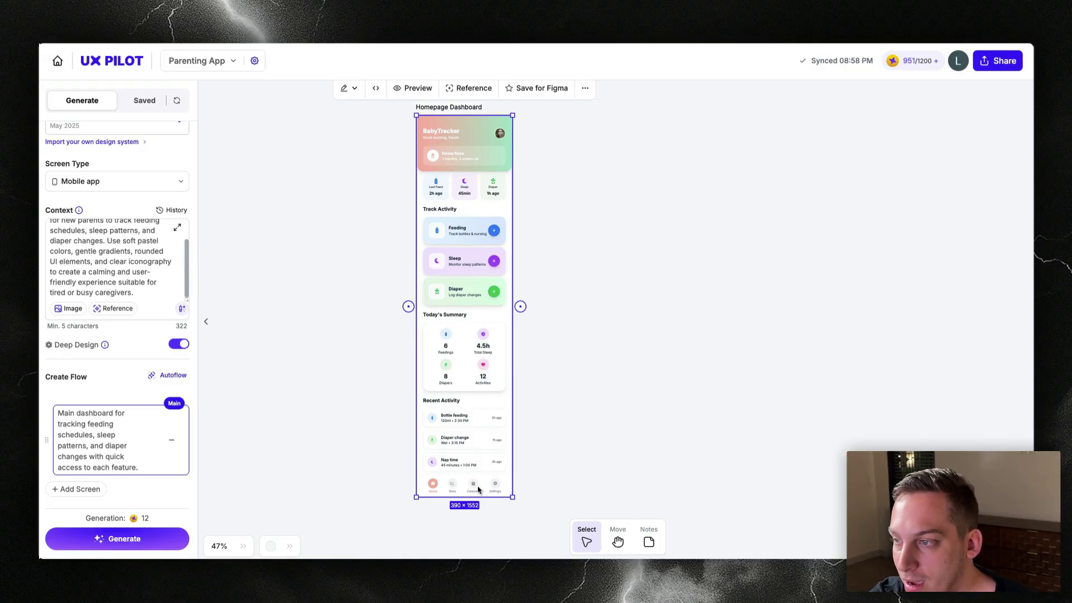
scroll(473, 493, up, 5)
scroll(505, 454, up, 5)
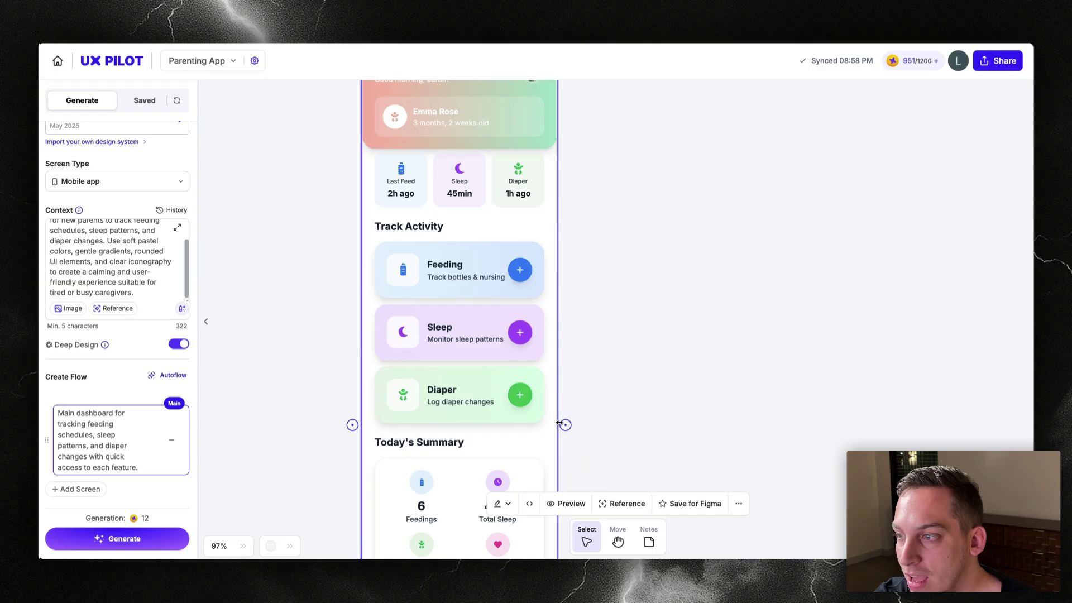
scroll(553, 513, down, 6)
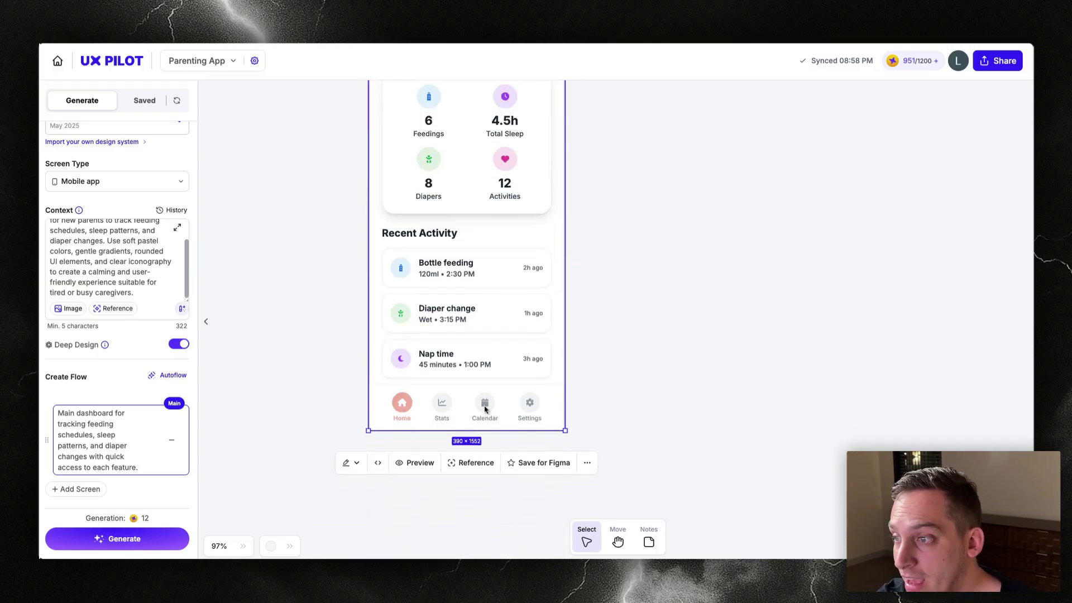
scroll(537, 402, up, 3)
scroll(443, 290, down, 5)
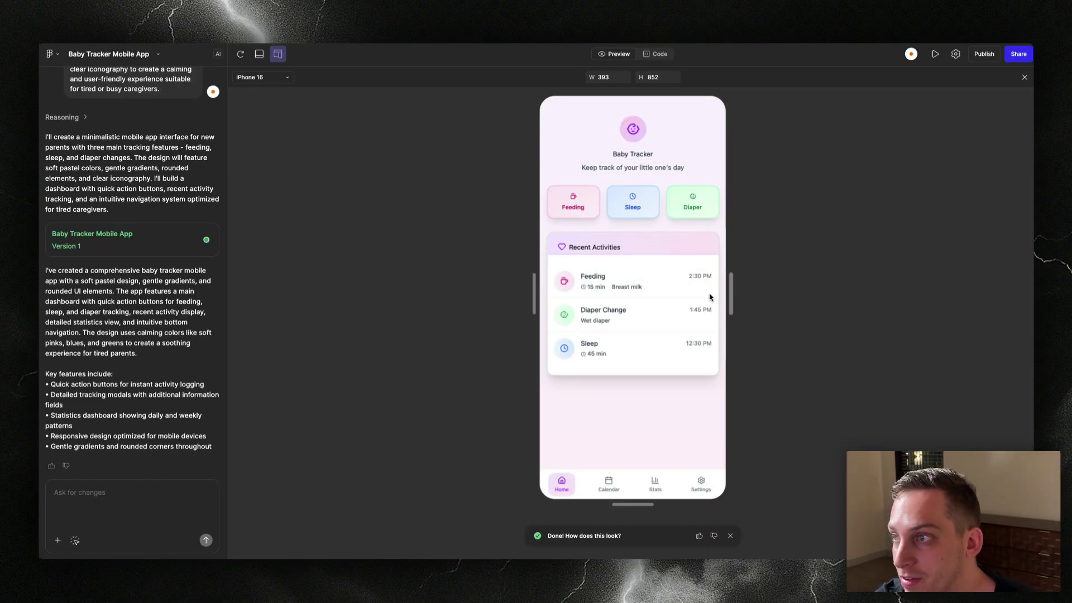
Switch through the Feeding, Sleep and Diaper forms, then log a feeding entry now
click(647, 209)
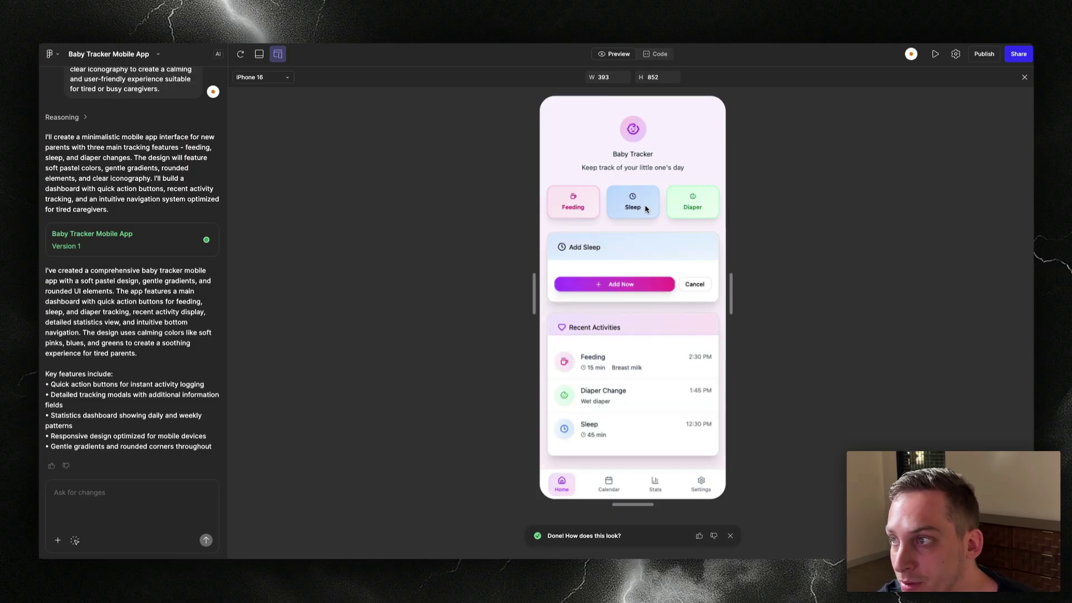
click(574, 203)
click(638, 209)
click(711, 215)
click(574, 216)
click(603, 284)
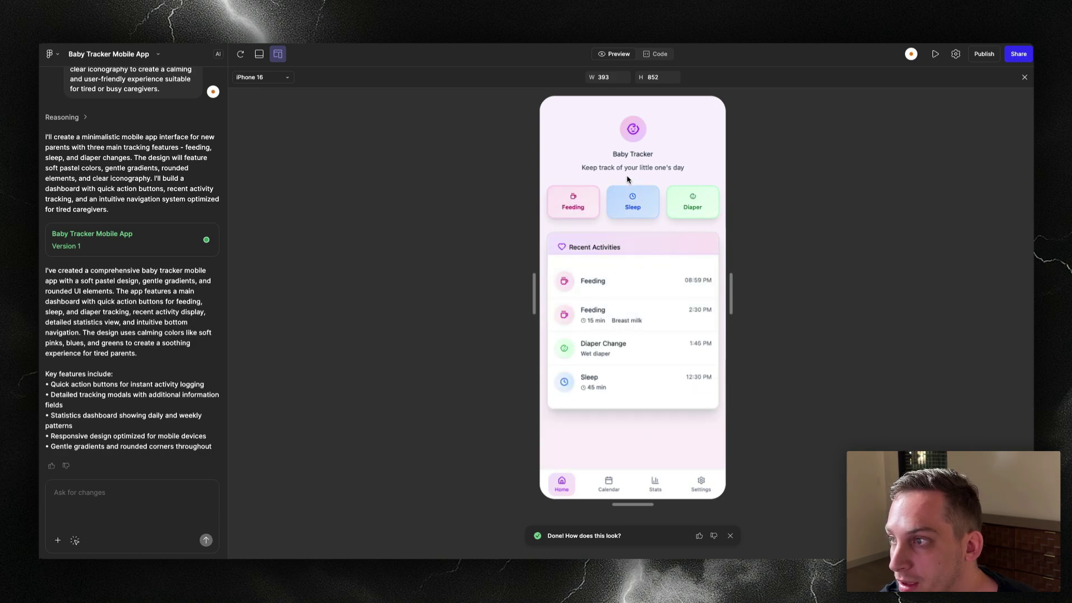
Log a sleep entry and a diaper change, then view the Calendar and Stats screens
click(631, 202)
click(623, 289)
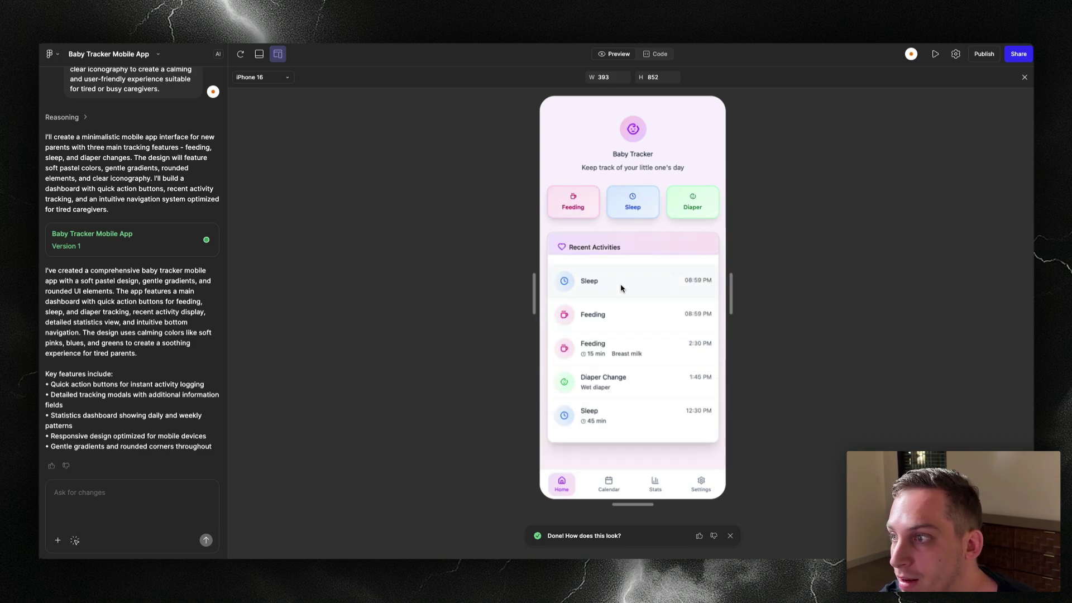
click(694, 206)
click(651, 289)
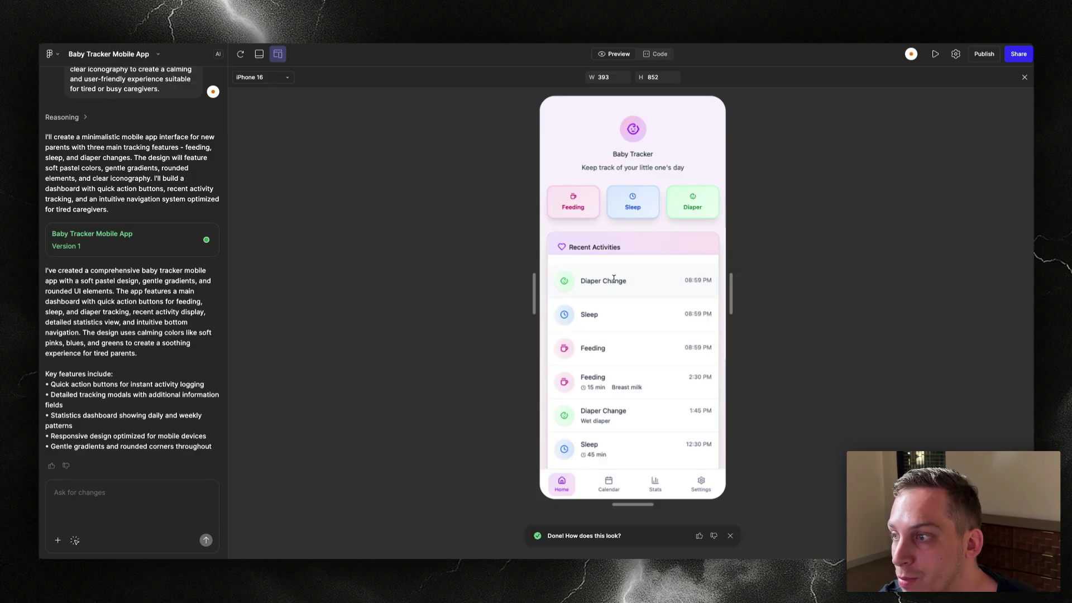
click(609, 484)
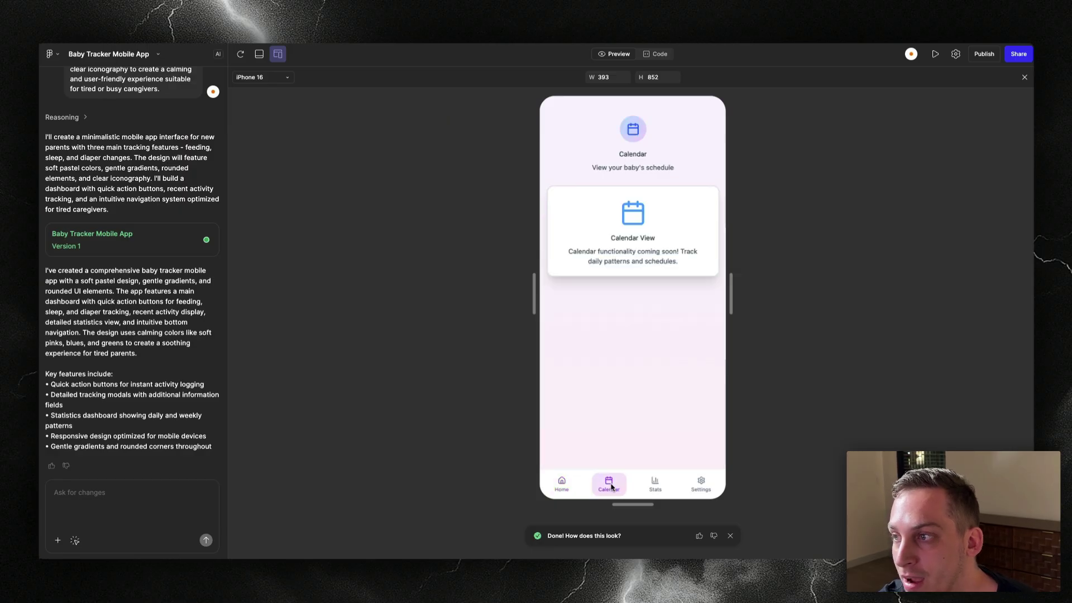
click(647, 486)
Back on Home, pick the quick-action row to inspect its spacing, then select the Sleep activity row
click(561, 483)
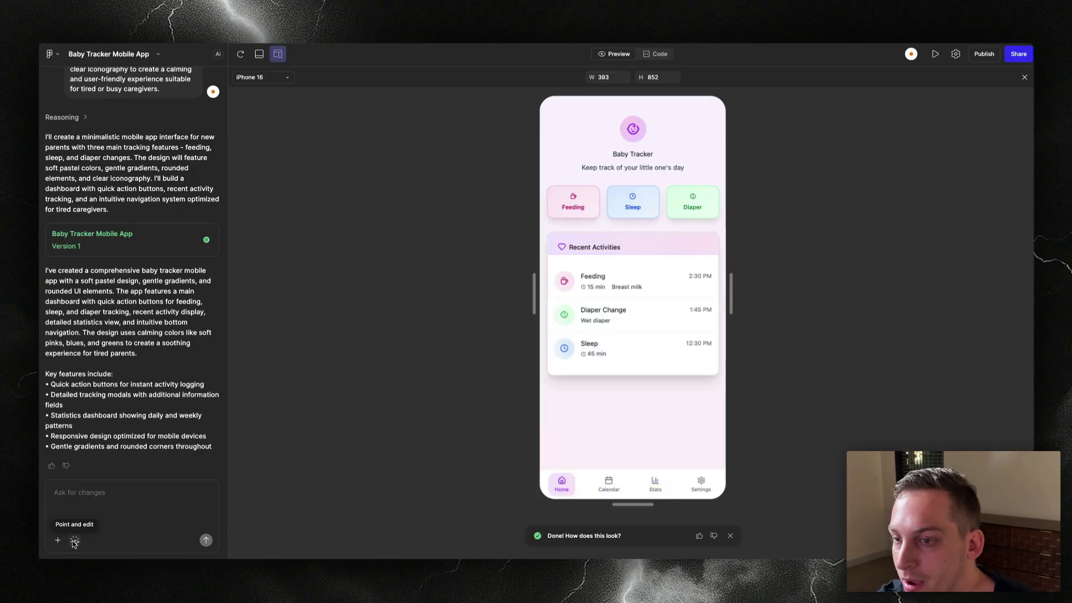
click(75, 540)
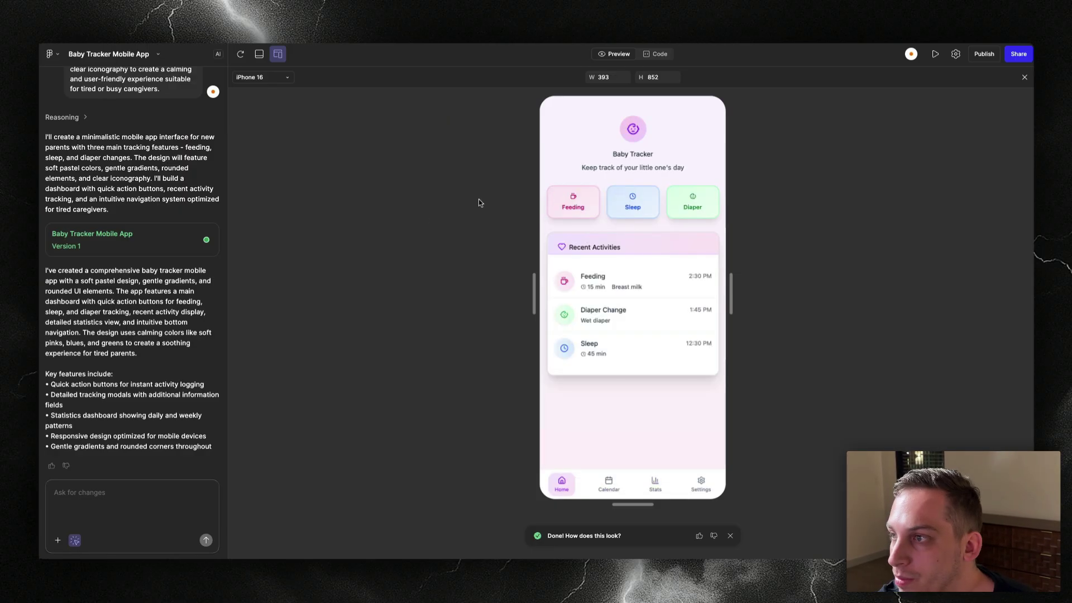
click(602, 216)
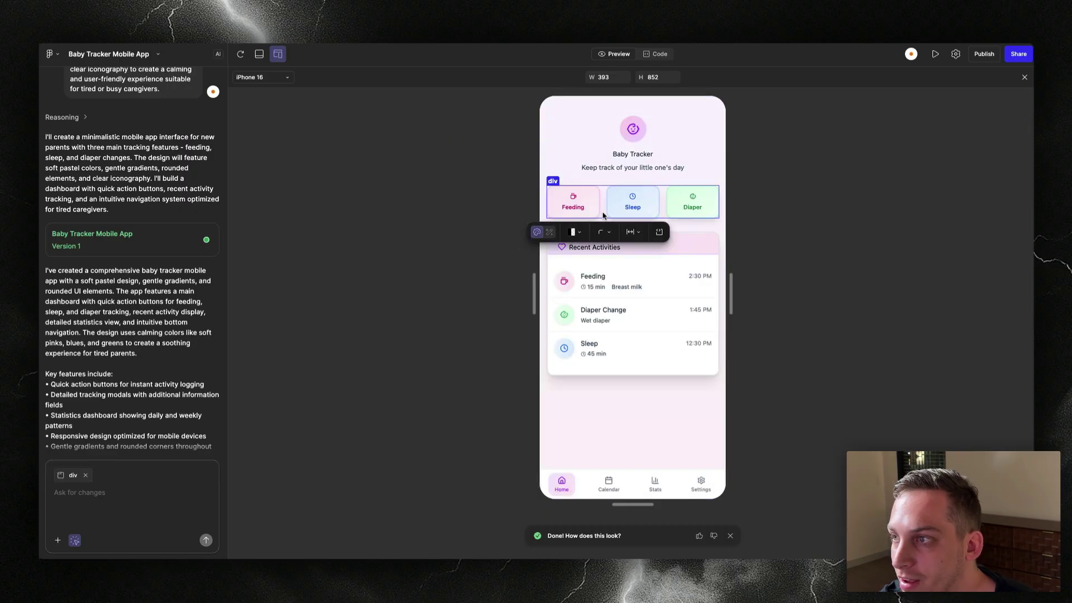
click(639, 233)
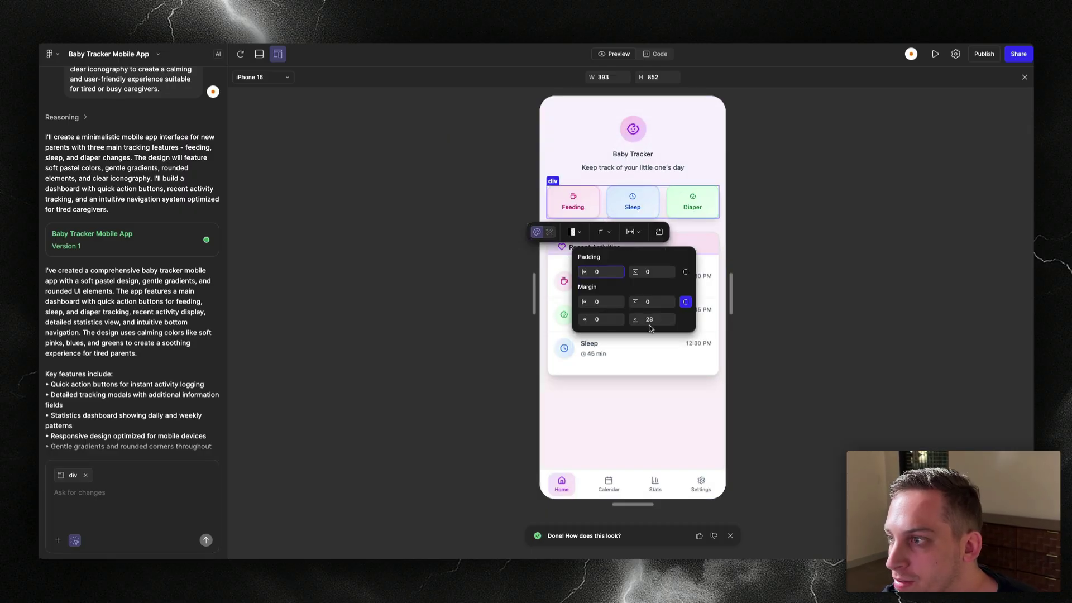
key(Escape)
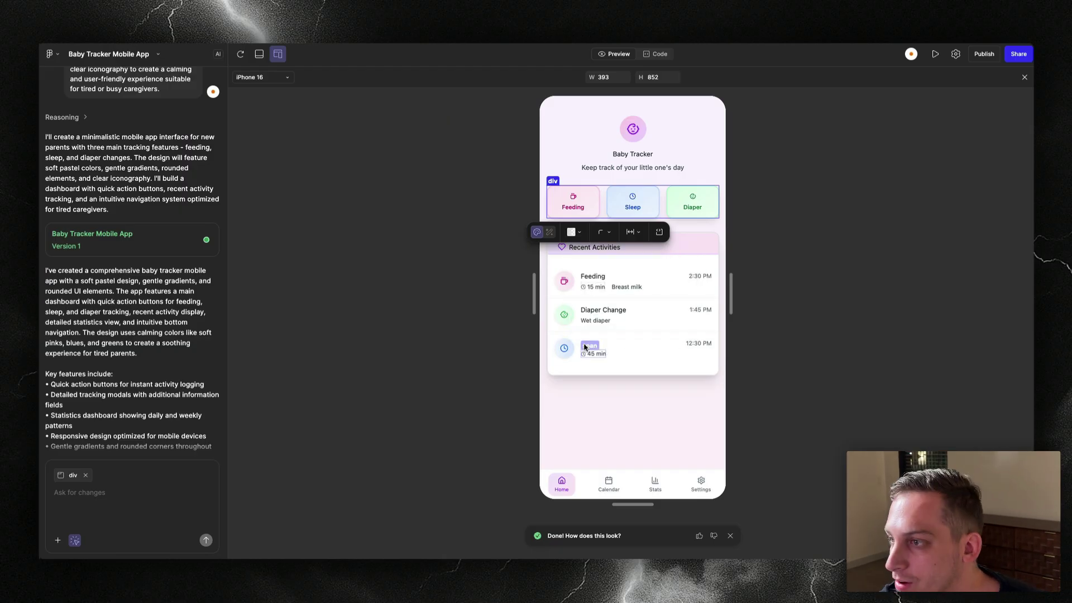
click(626, 351)
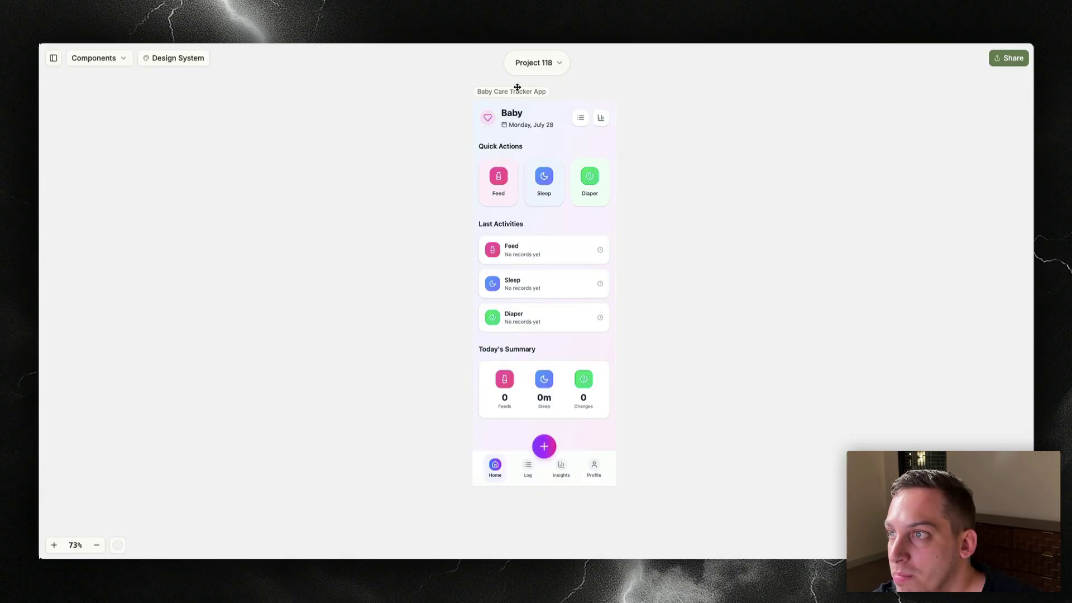
Select the Baby Care Tracker App screen and preview its activity log before returning Home
click(517, 88)
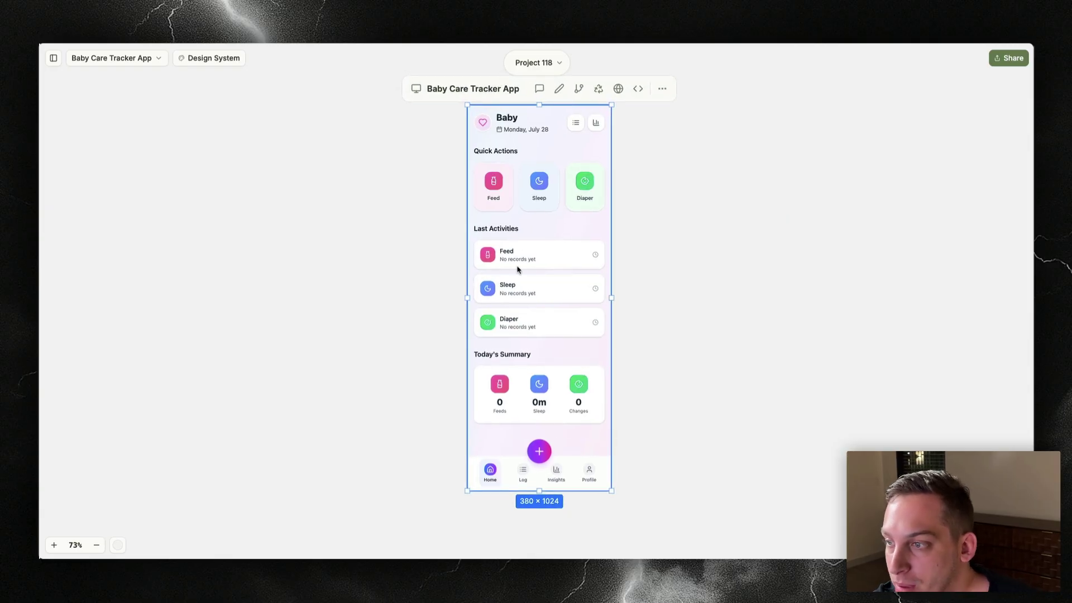
click(458, 379)
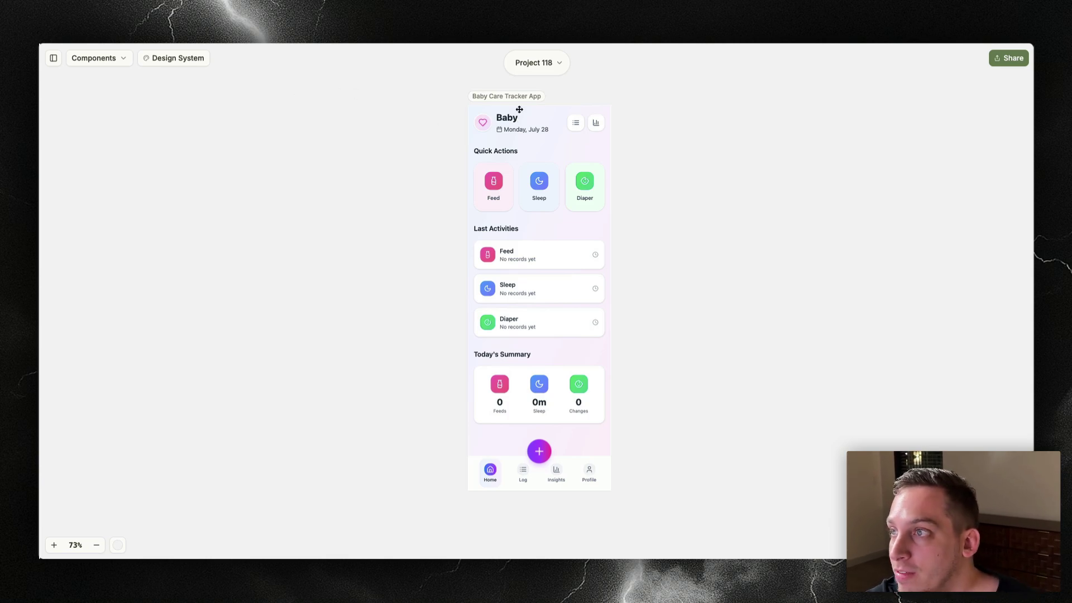
click(576, 121)
click(575, 126)
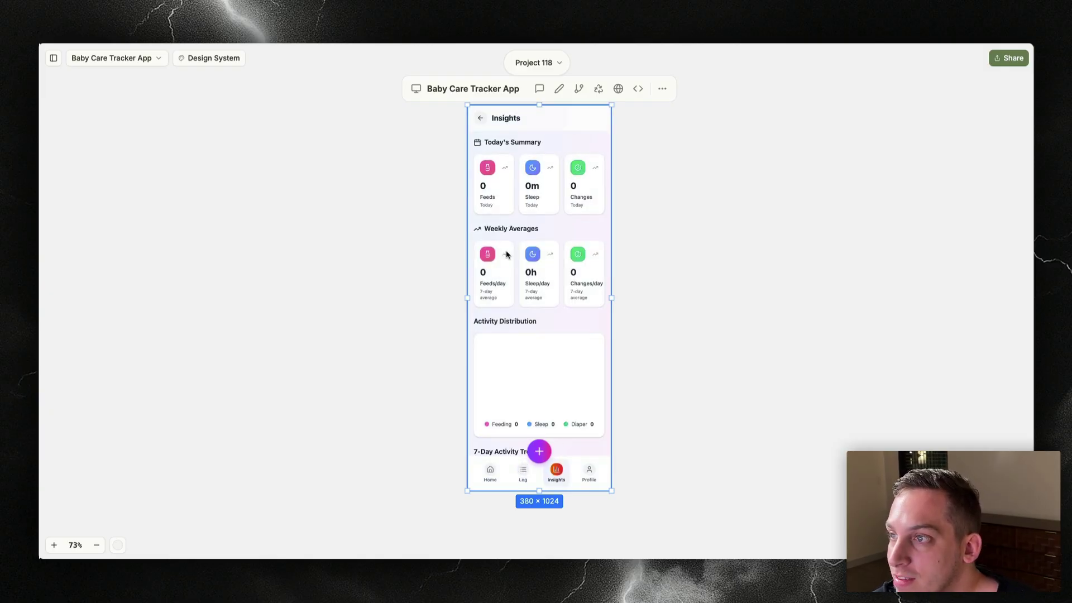
click(479, 121)
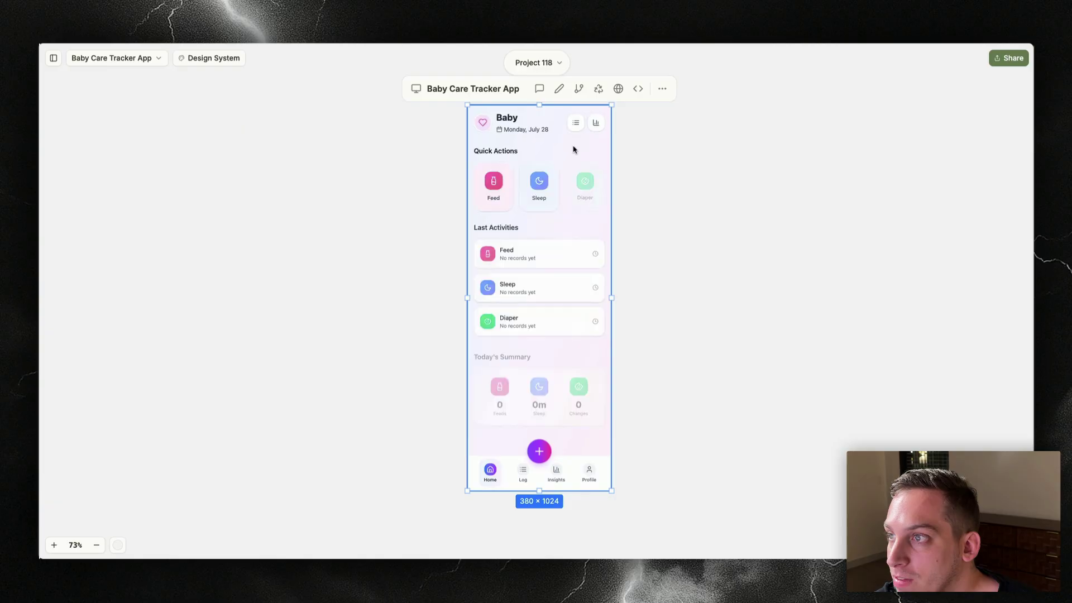
Open the feeding log form, try the Bottle and Solid feed types, then close it
click(501, 191)
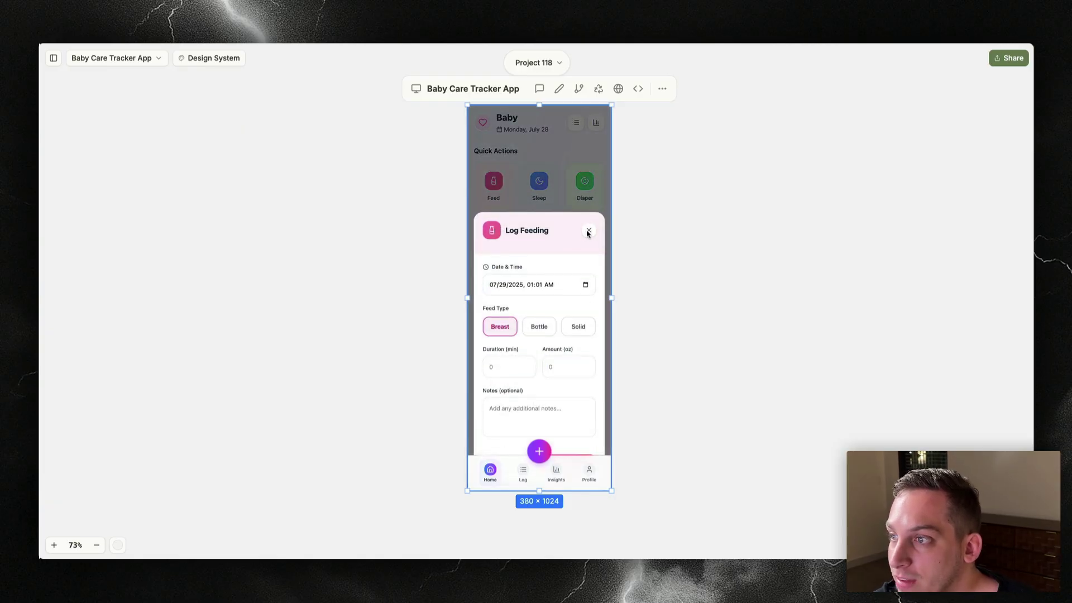
click(531, 328)
click(581, 334)
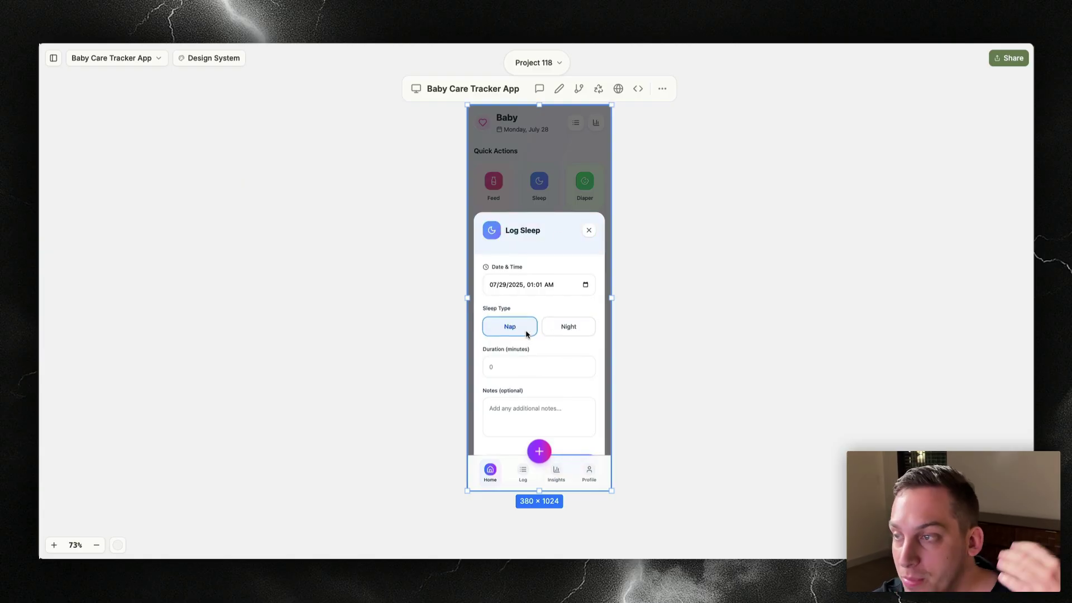
click(587, 229)
Try the activity choice sheet and Activity Log screen, then start logging a sleep session
click(534, 454)
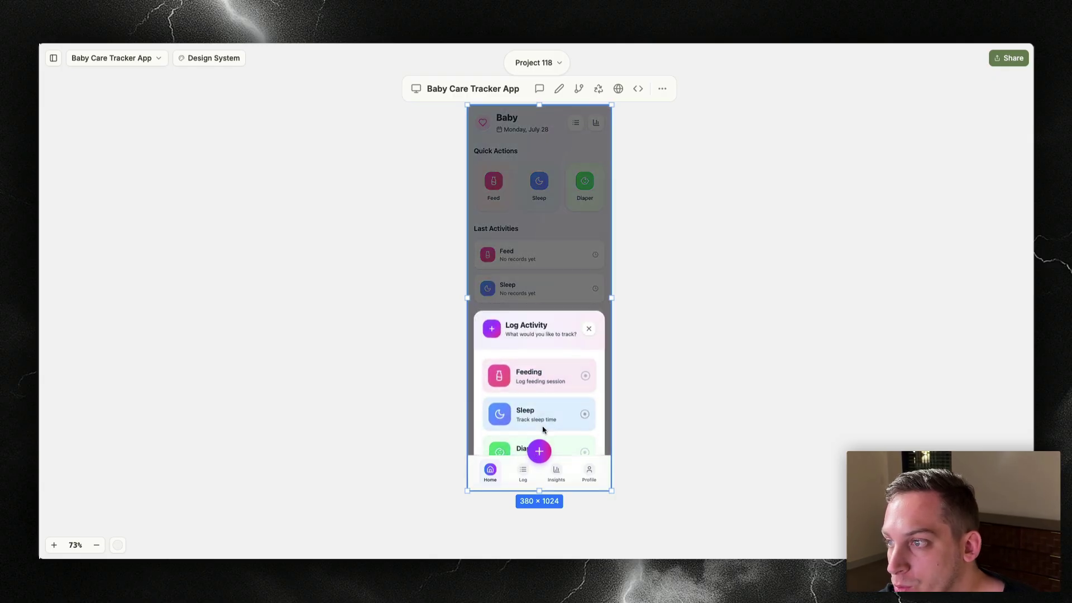
click(588, 328)
click(523, 474)
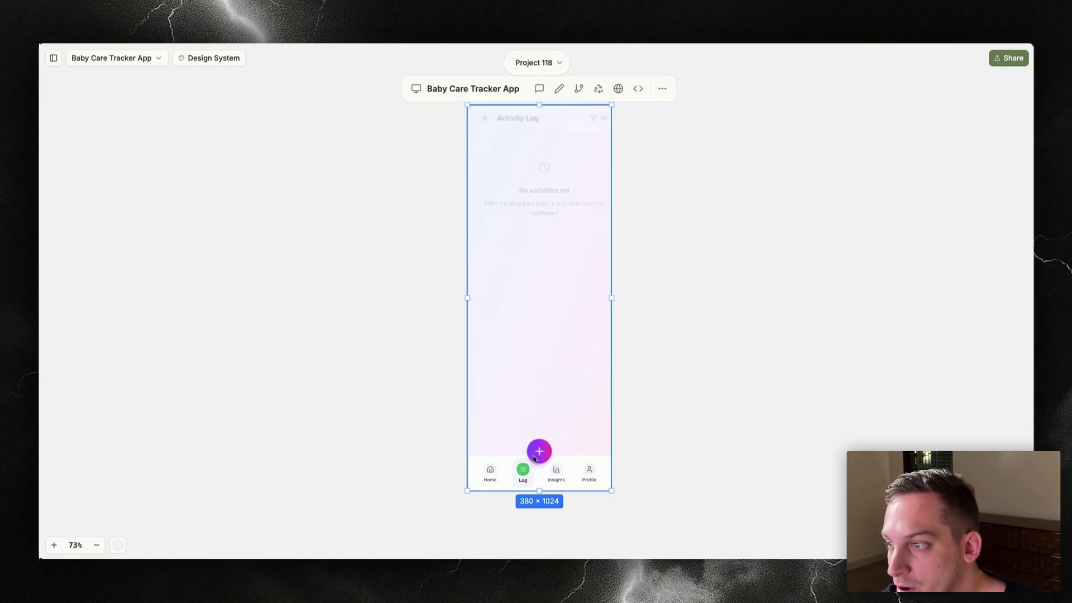
click(539, 451)
click(542, 416)
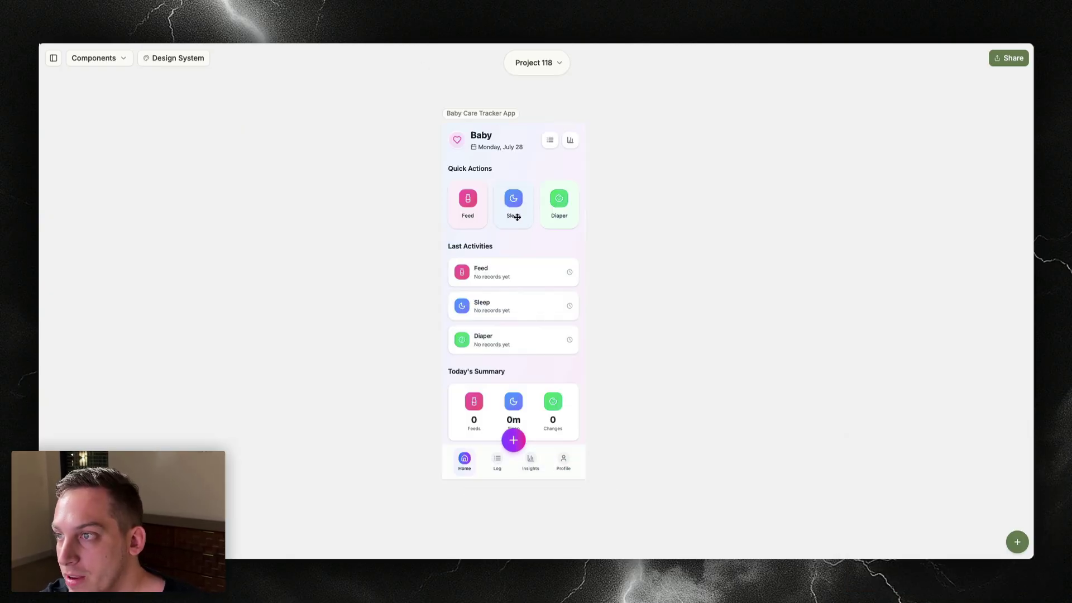
Set the Quick Actions container to Flex mode with Space Between distribution
click(517, 217)
click(534, 106)
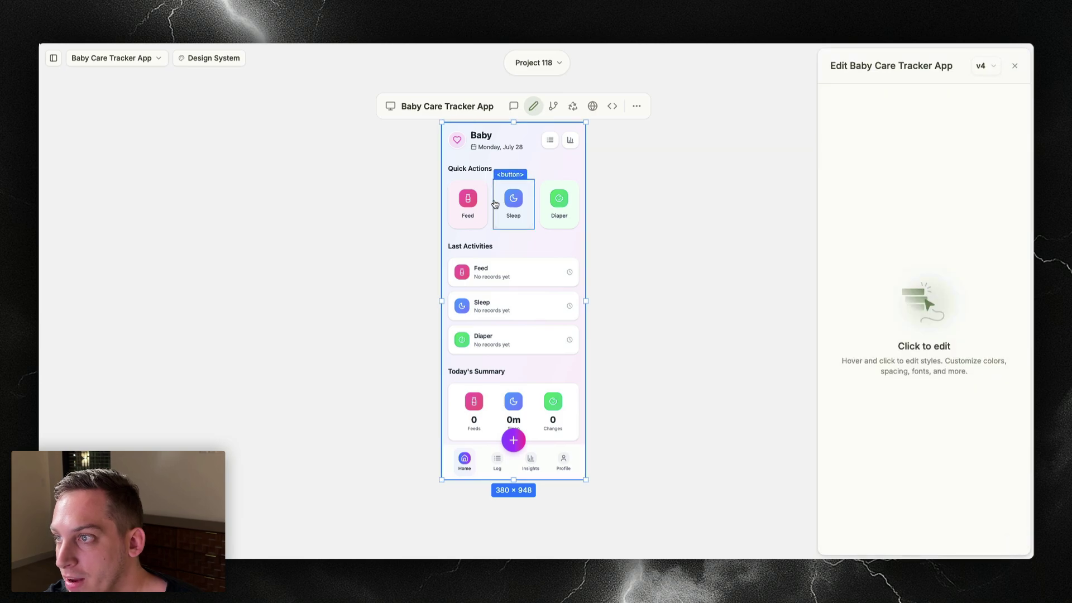
click(491, 205)
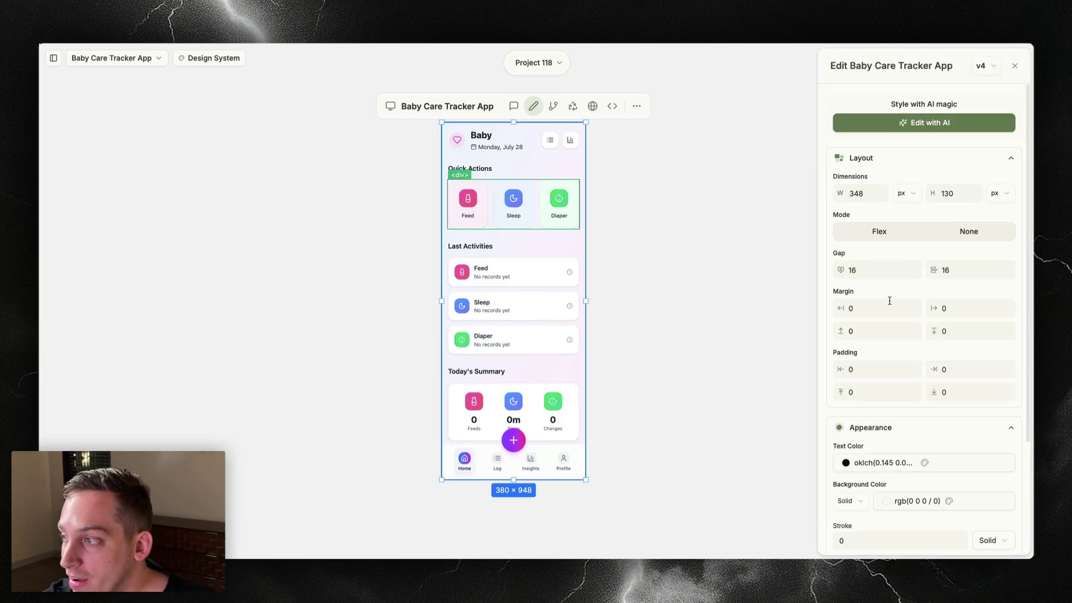
scroll(889, 301, down, 5)
scroll(889, 303, up, 5)
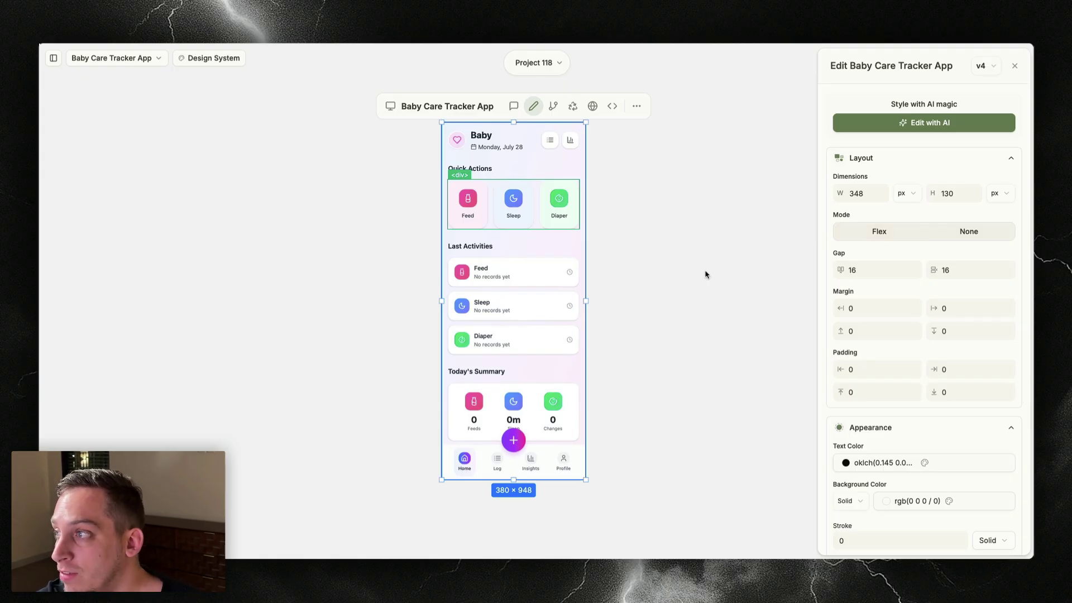
click(879, 231)
click(921, 338)
click(866, 418)
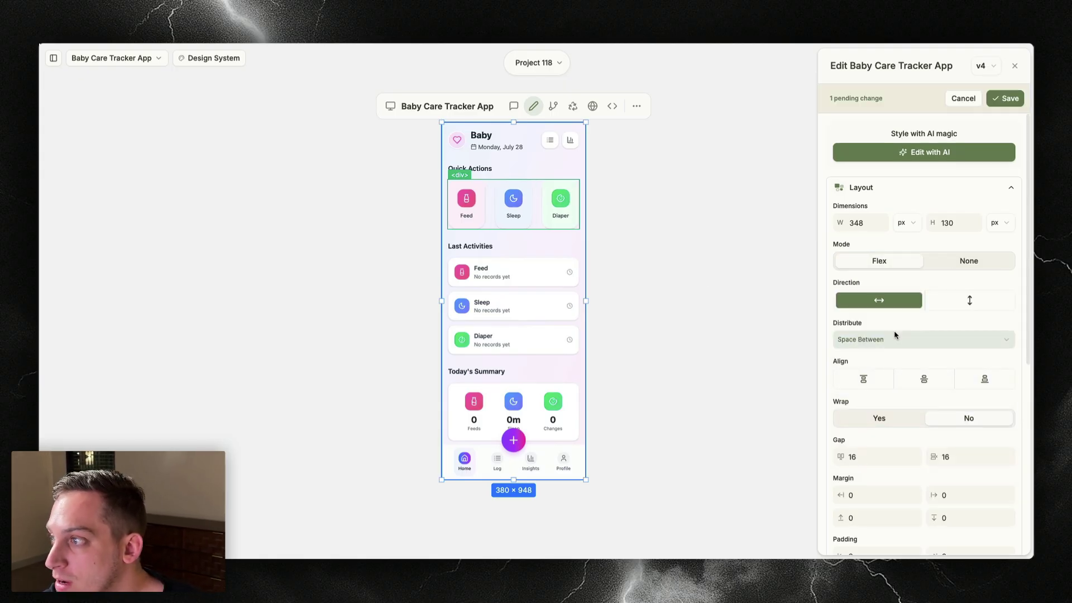
click(871, 339)
click(866, 411)
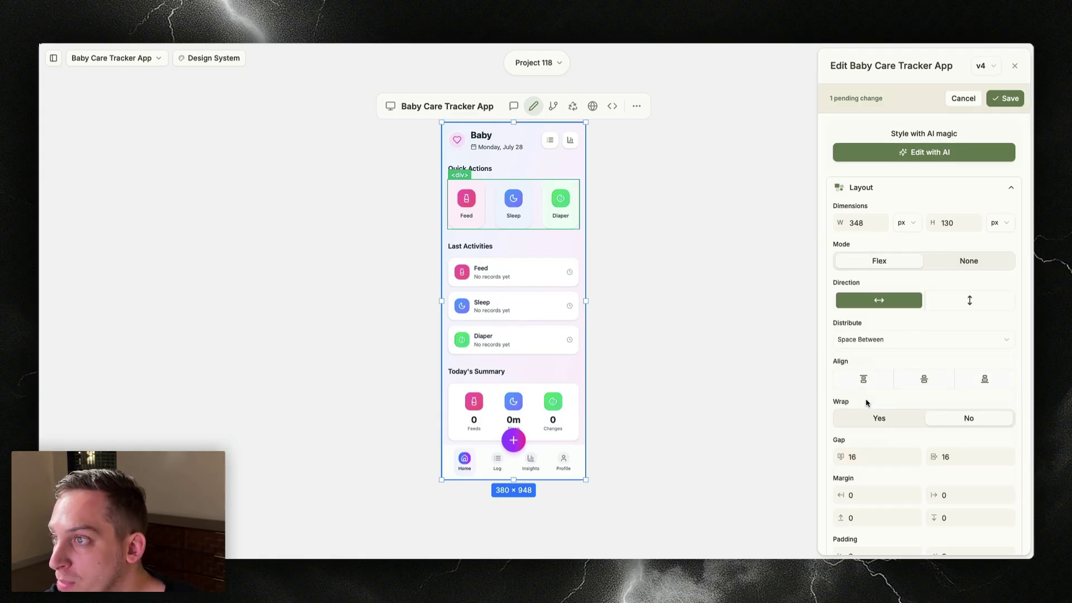
click(887, 343)
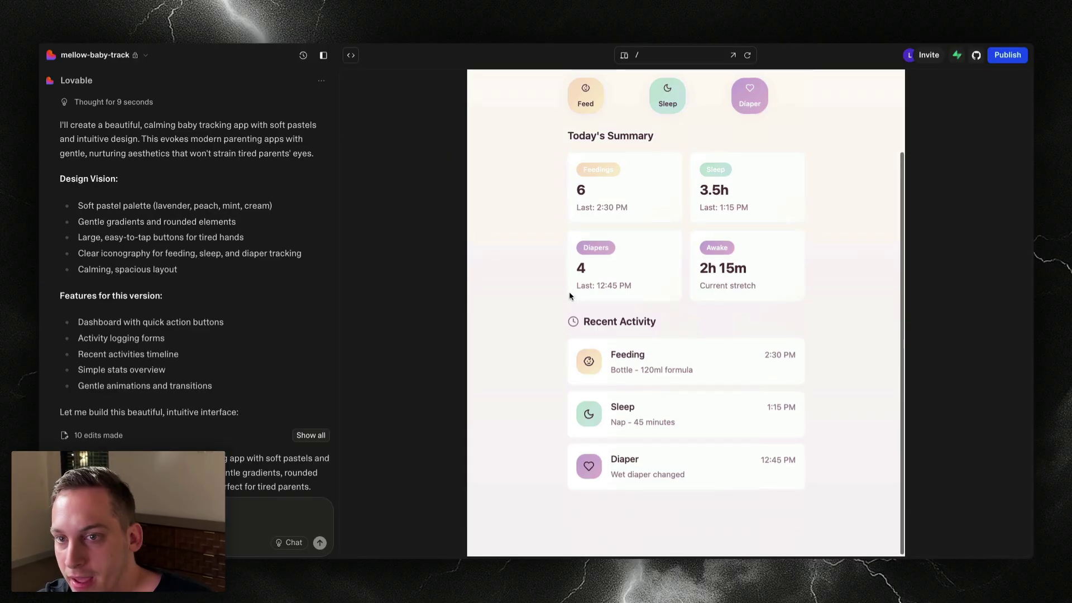
Close MagicPath's style editing panel
scroll(555, 218, up, 3)
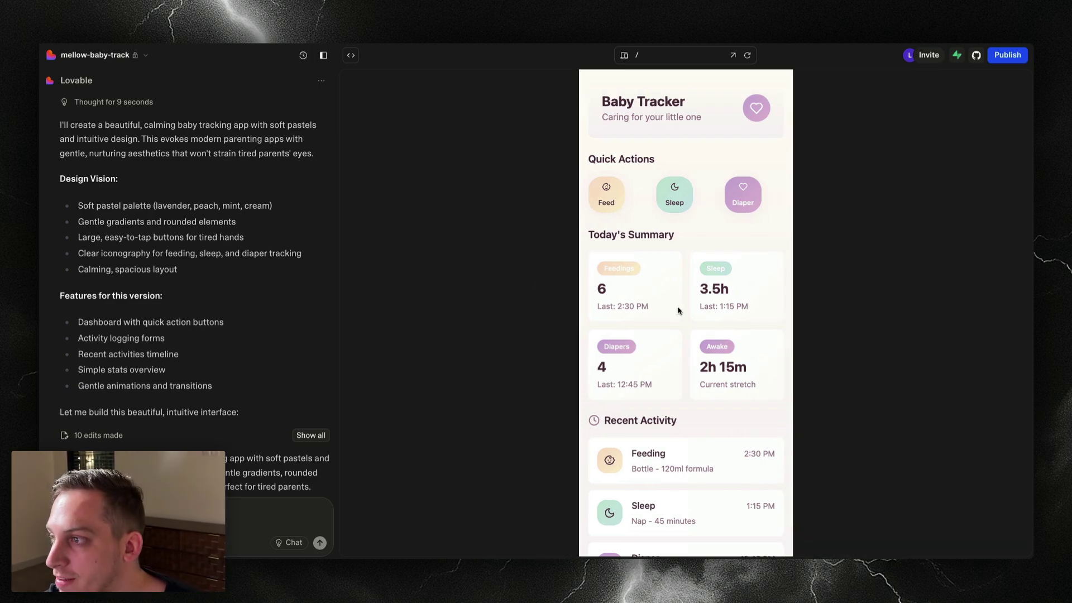
scroll(675, 308, down, 2)
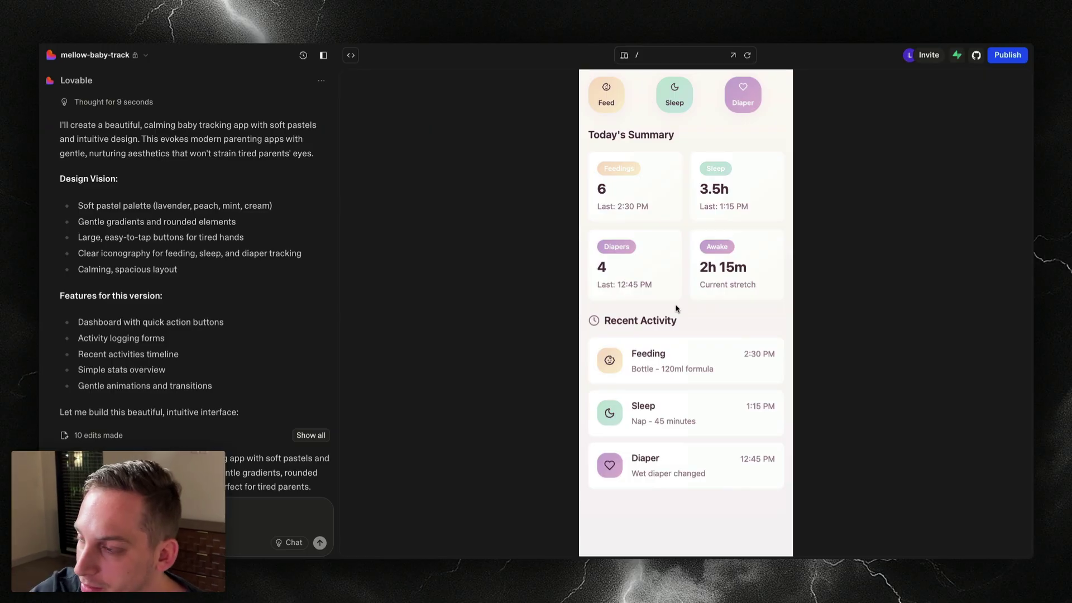
scroll(676, 308, up, 2)
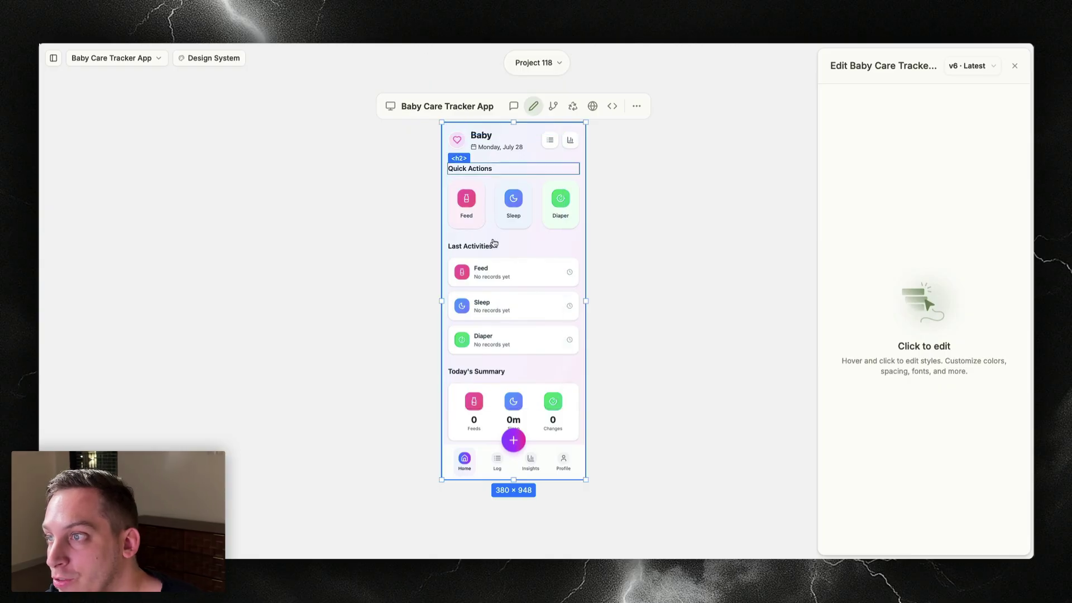
click(699, 175)
Open the Log Feeding form in MagicPath's prototype, then tap Feed in Lovable's preview
click(471, 207)
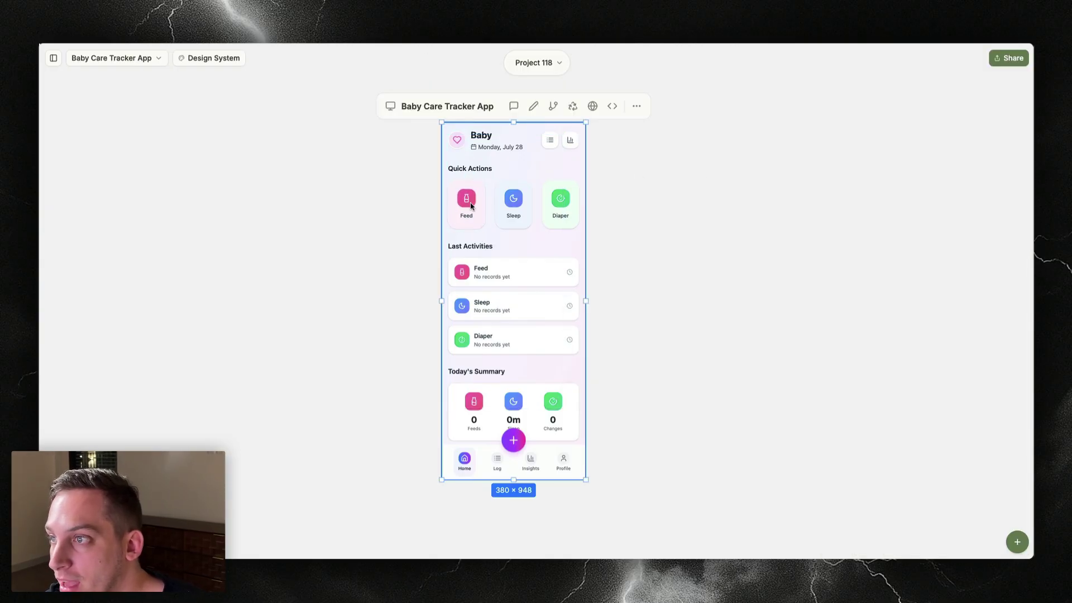
click(466, 212)
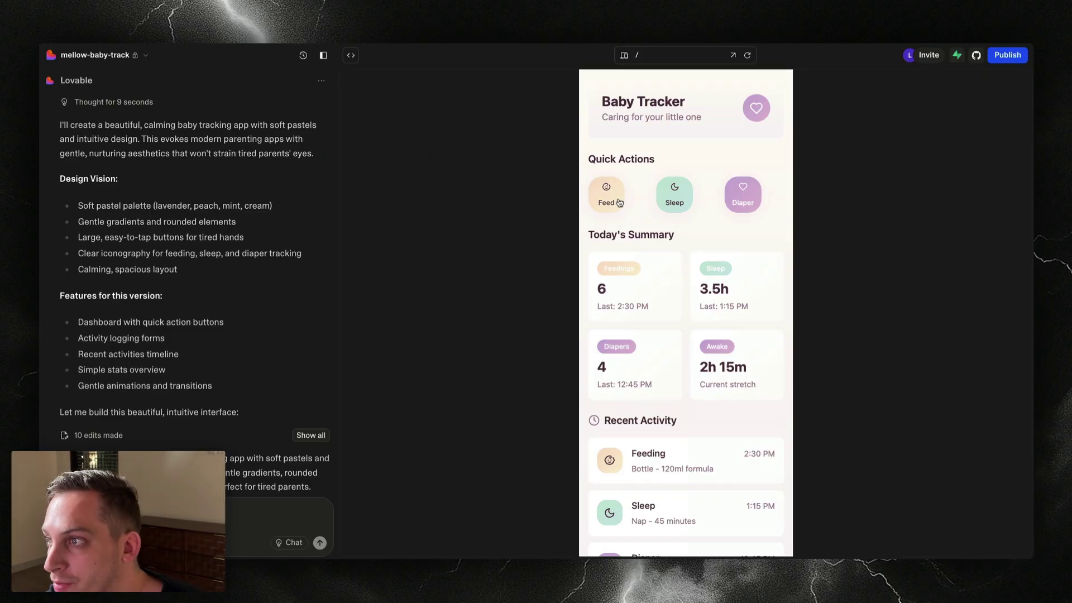
click(618, 201)
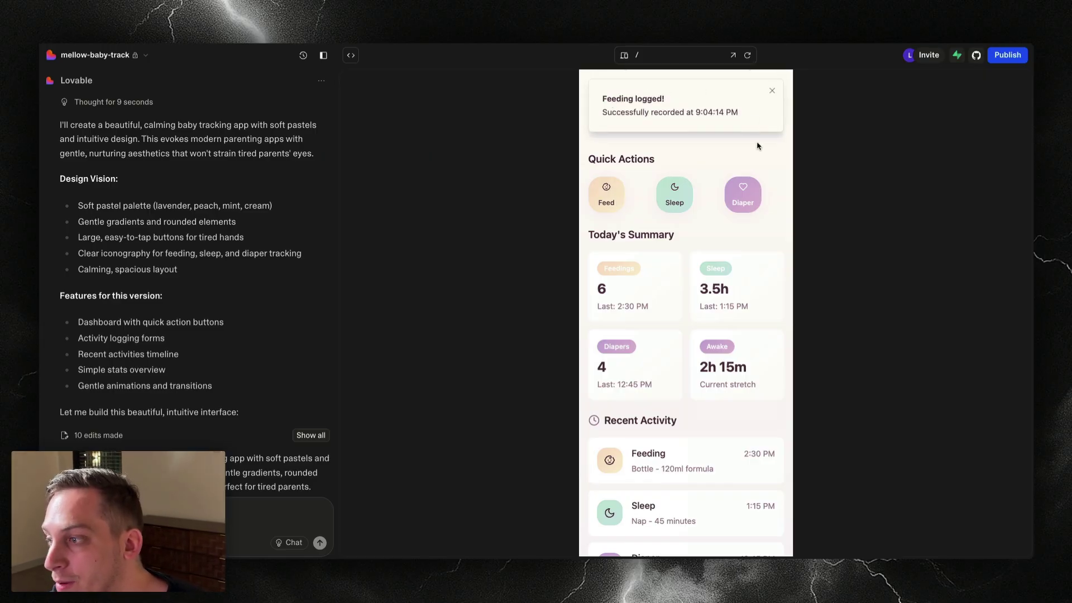
scroll(678, 372, down, 2)
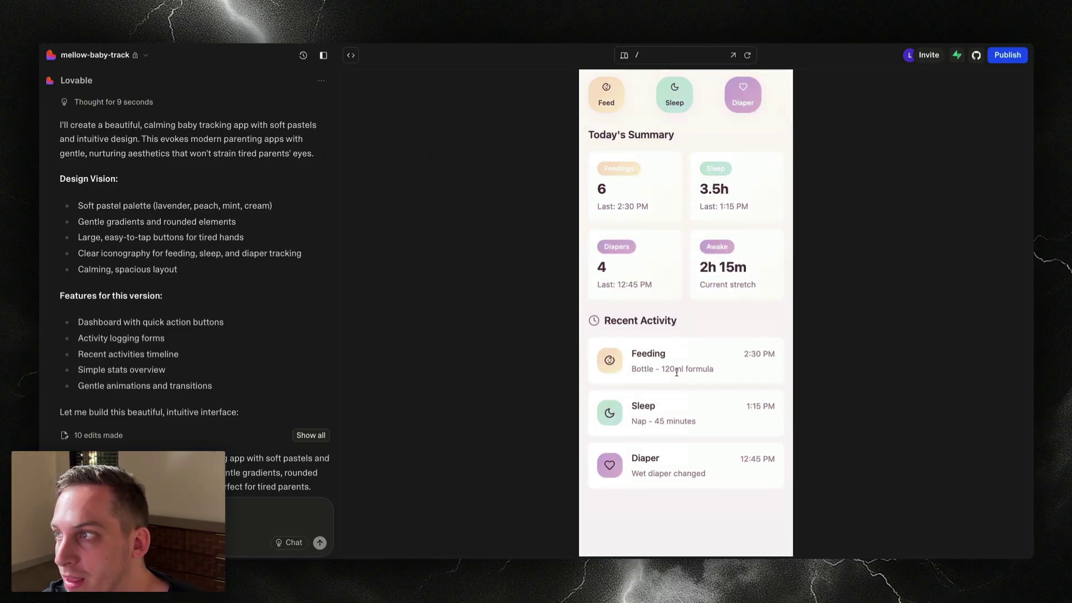
scroll(677, 369, up, 2)
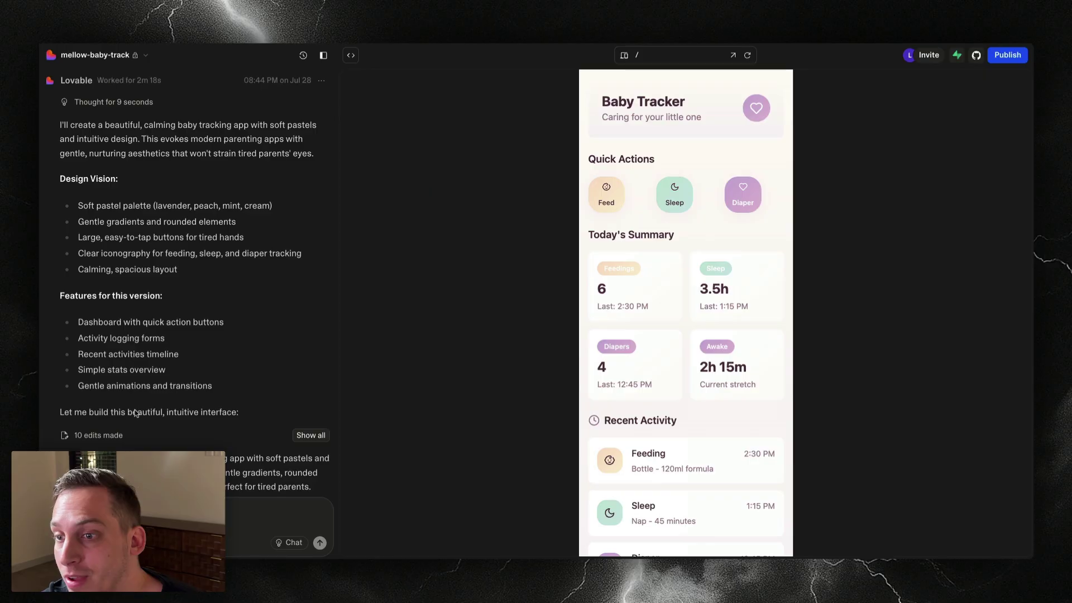
scroll(698, 404, down, 3)
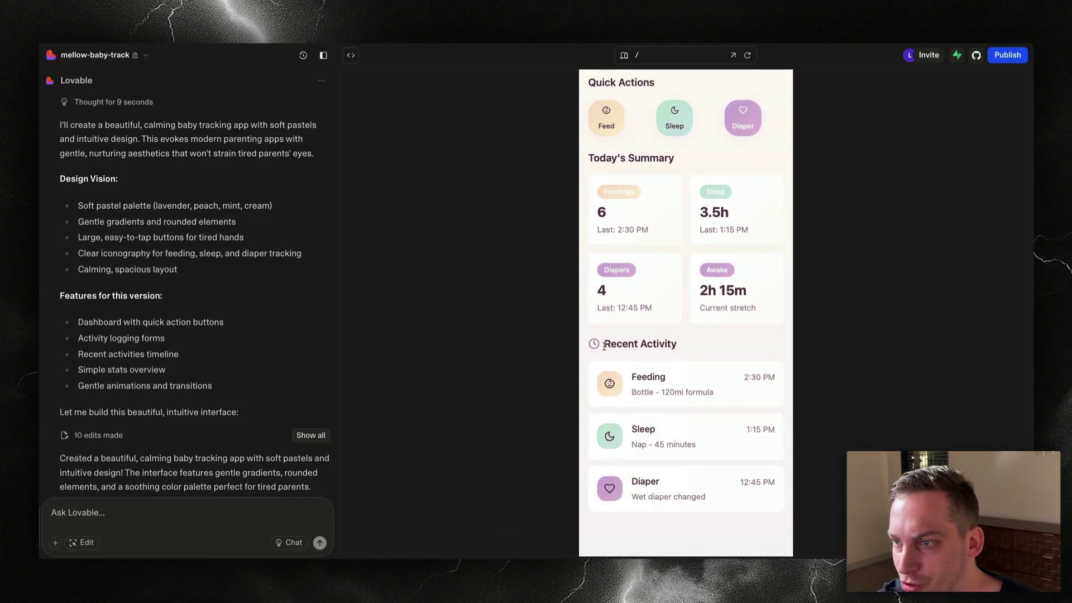
drag(604, 346, 707, 346)
scroll(708, 346, down, 1)
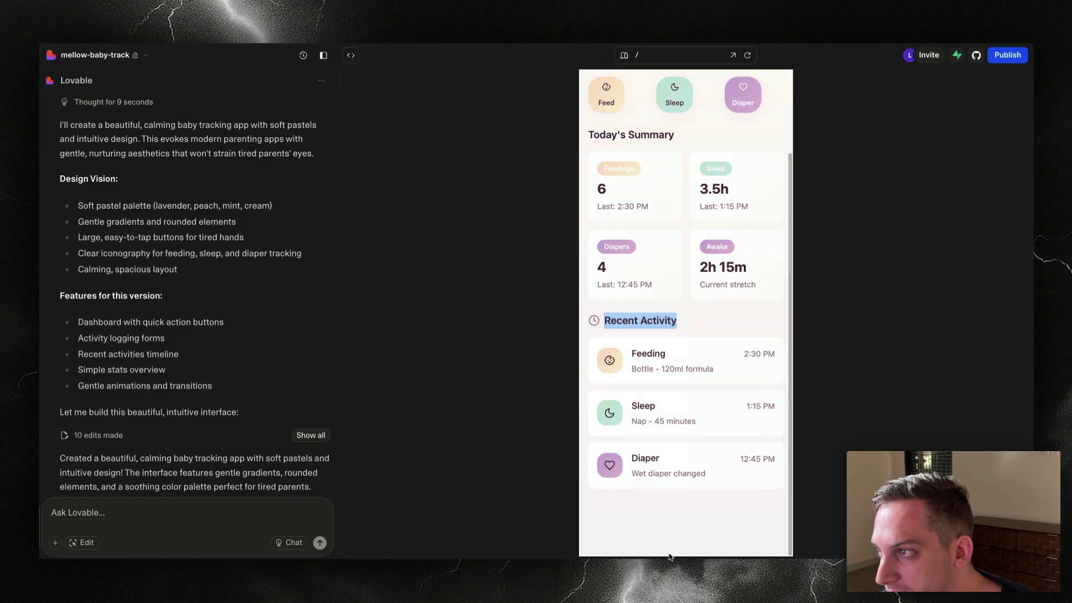
scroll(682, 462, up, 3)
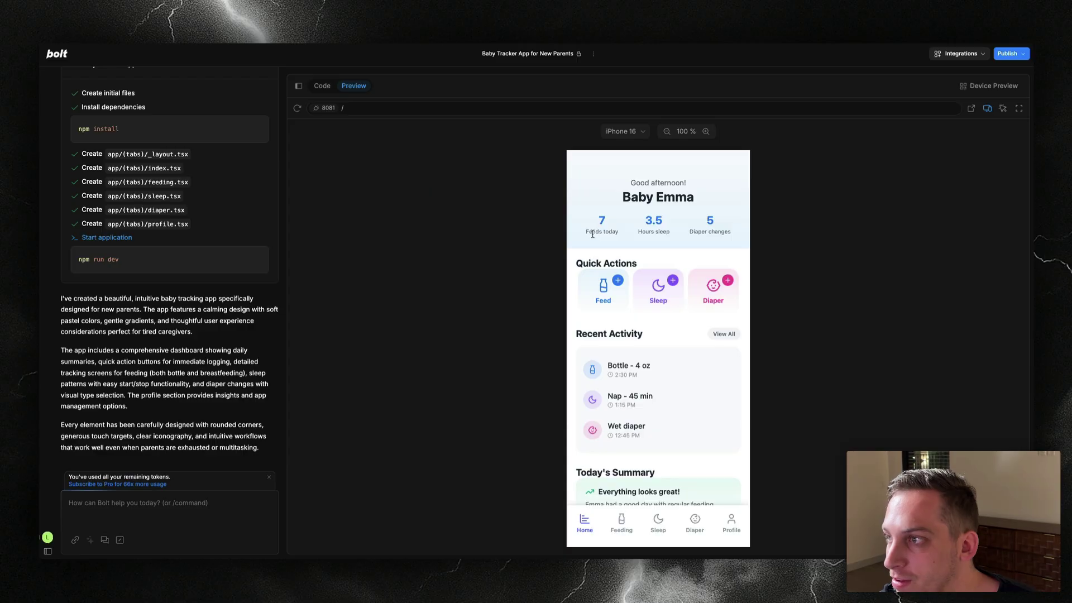
Try the Feed, Diaper and Sleep quick actions in Bolt's Baby Tracker preview and scroll down
drag(594, 234, 736, 235)
click(648, 231)
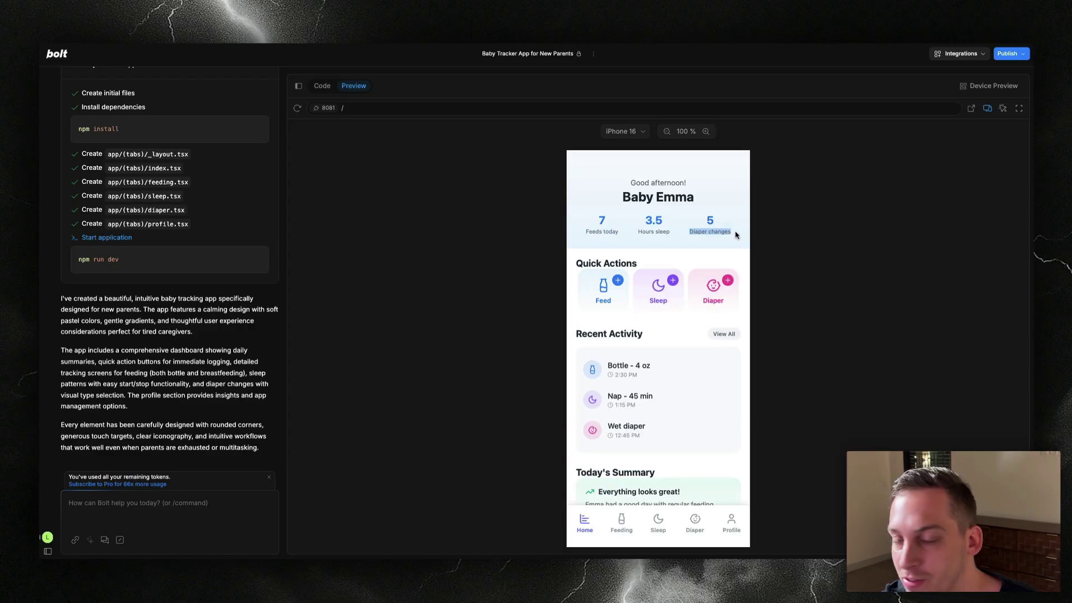
click(614, 288)
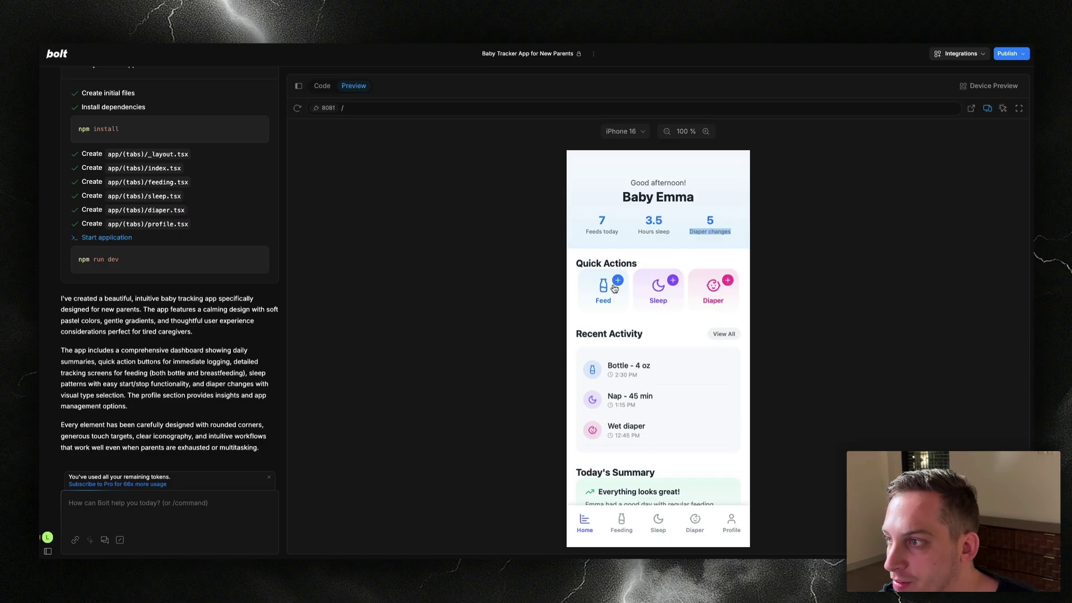
click(615, 285)
click(717, 285)
click(647, 292)
click(611, 287)
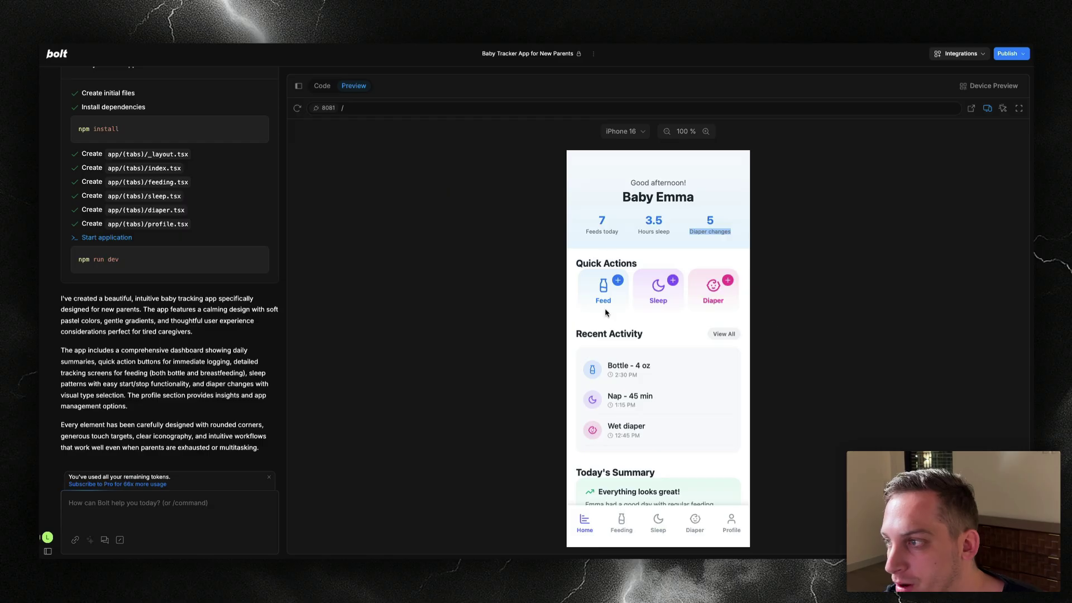
scroll(712, 335, down, 2)
click(621, 529)
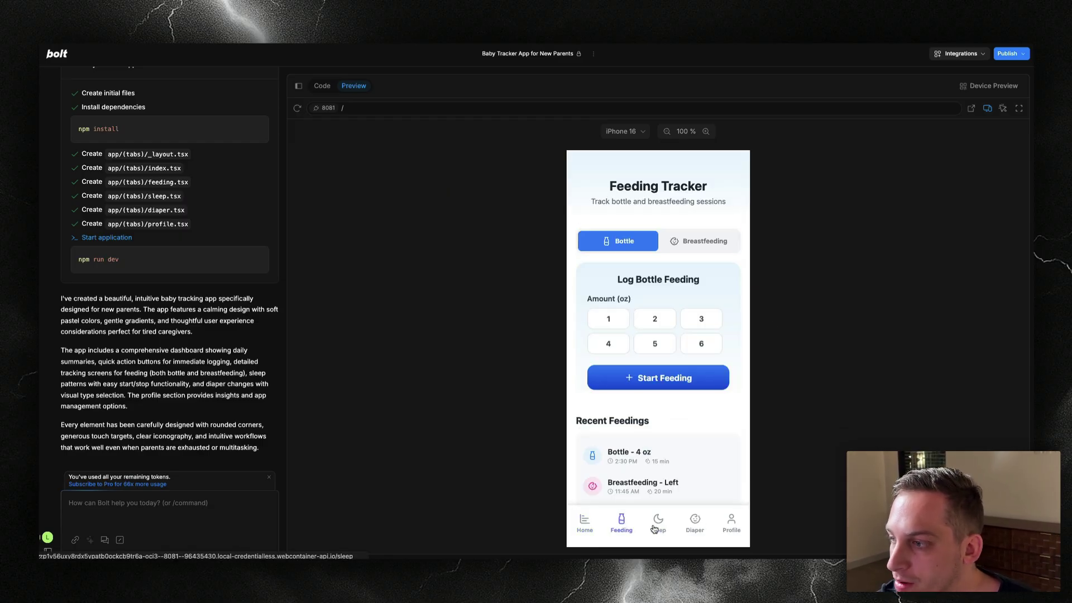
click(585, 523)
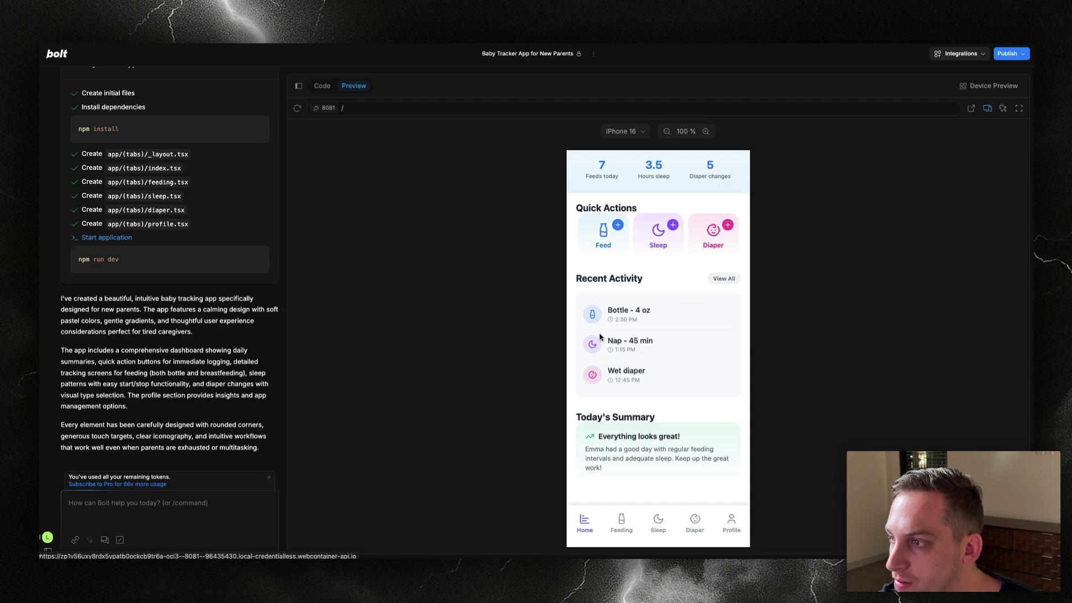
scroll(631, 410, up, 2)
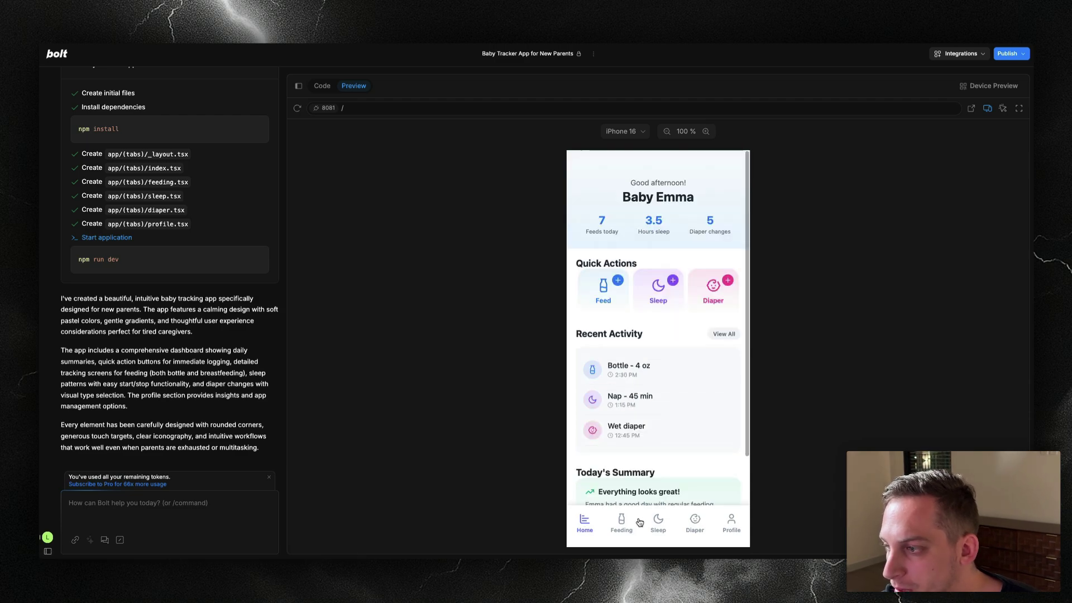
click(611, 529)
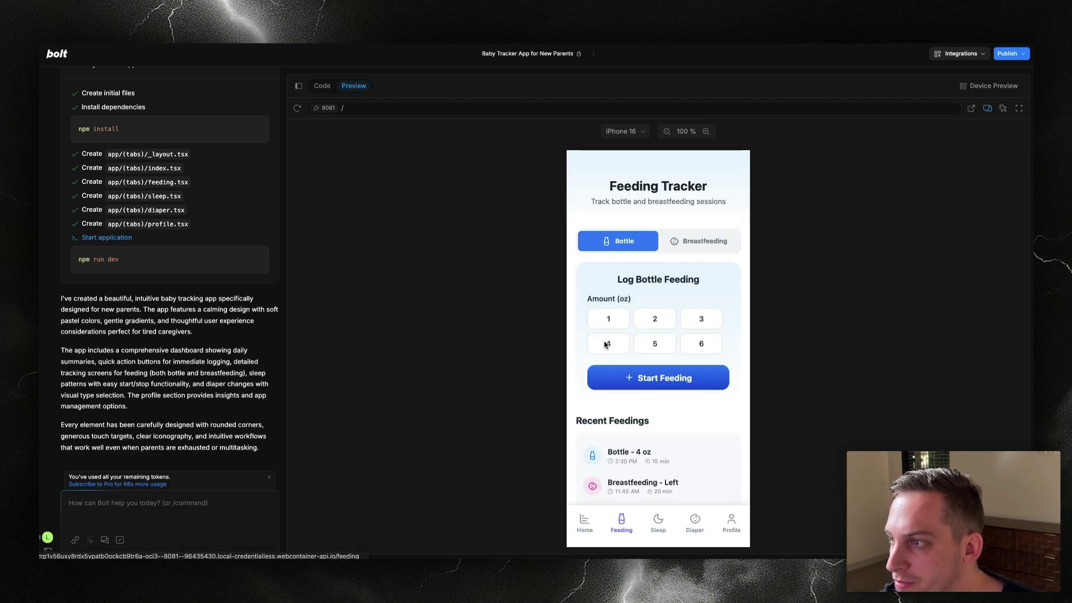
click(683, 241)
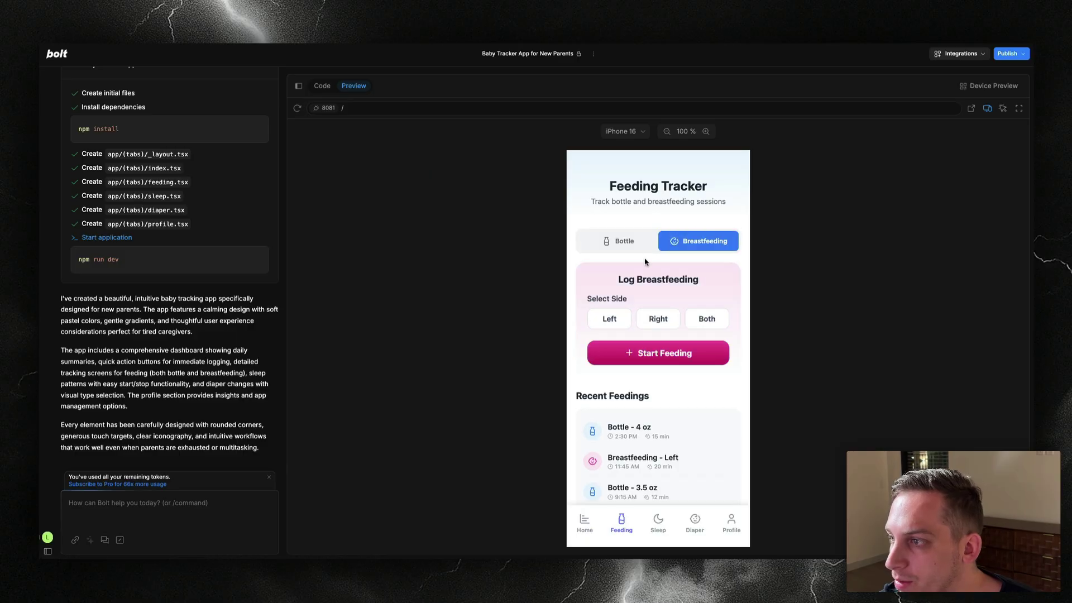
click(658, 522)
click(696, 529)
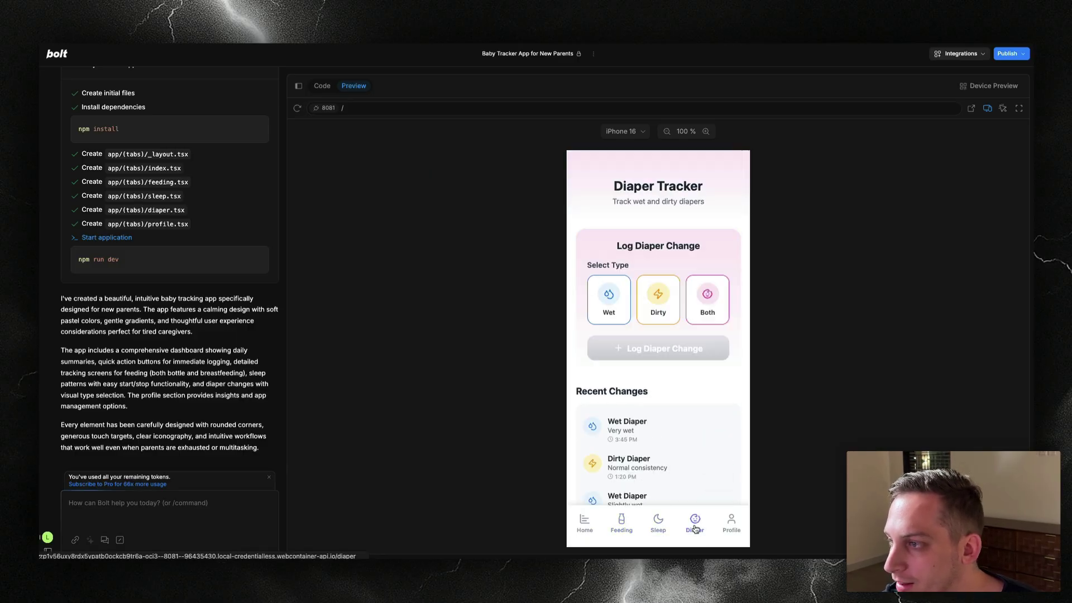
click(729, 533)
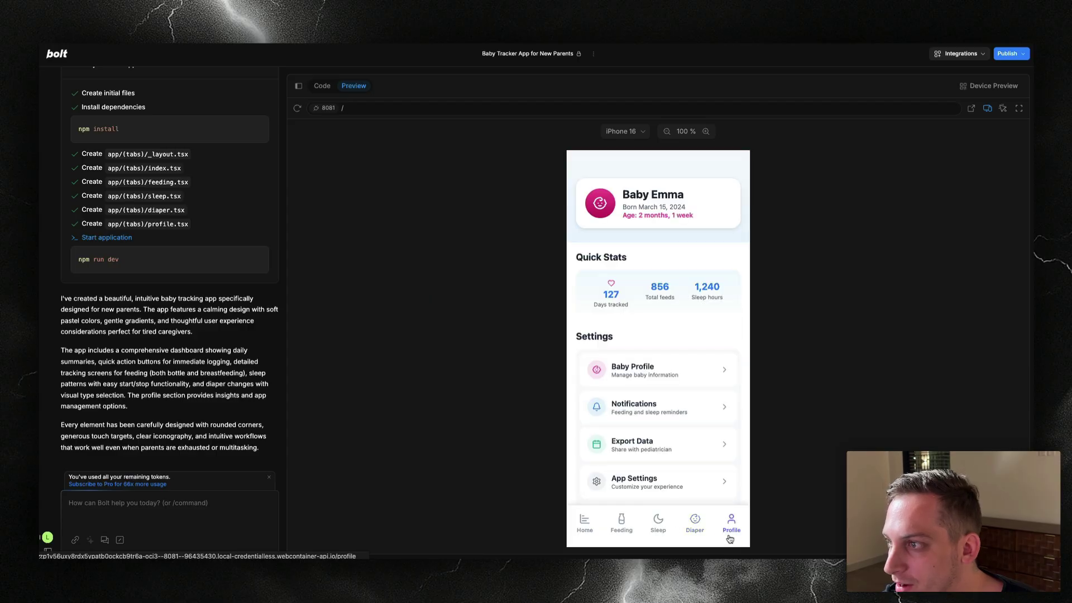
click(706, 533)
click(669, 532)
click(584, 530)
click(617, 530)
click(659, 529)
click(693, 529)
click(726, 525)
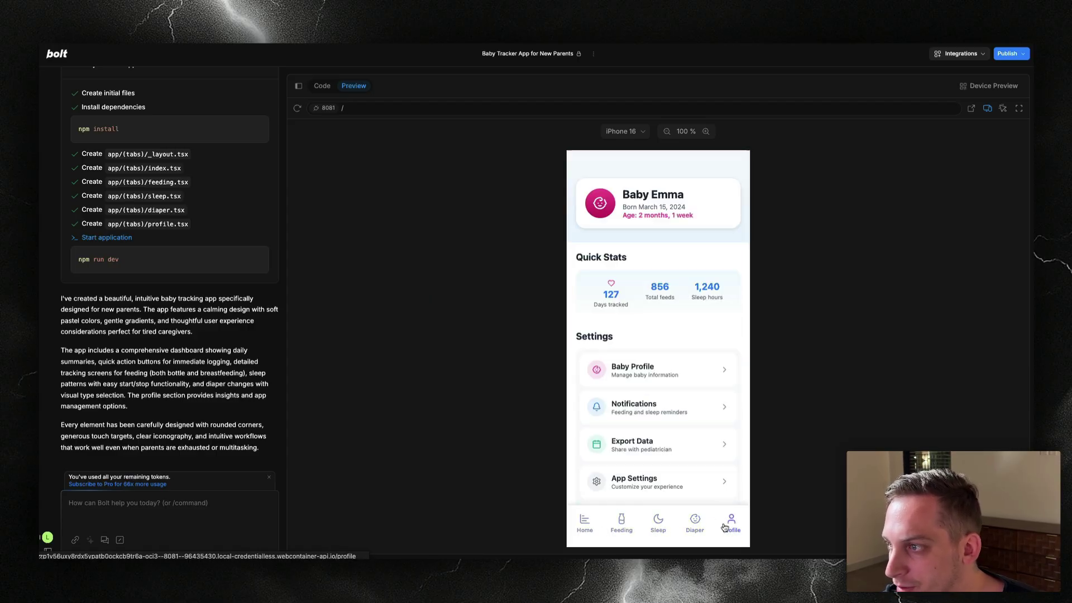
click(631, 533)
click(658, 530)
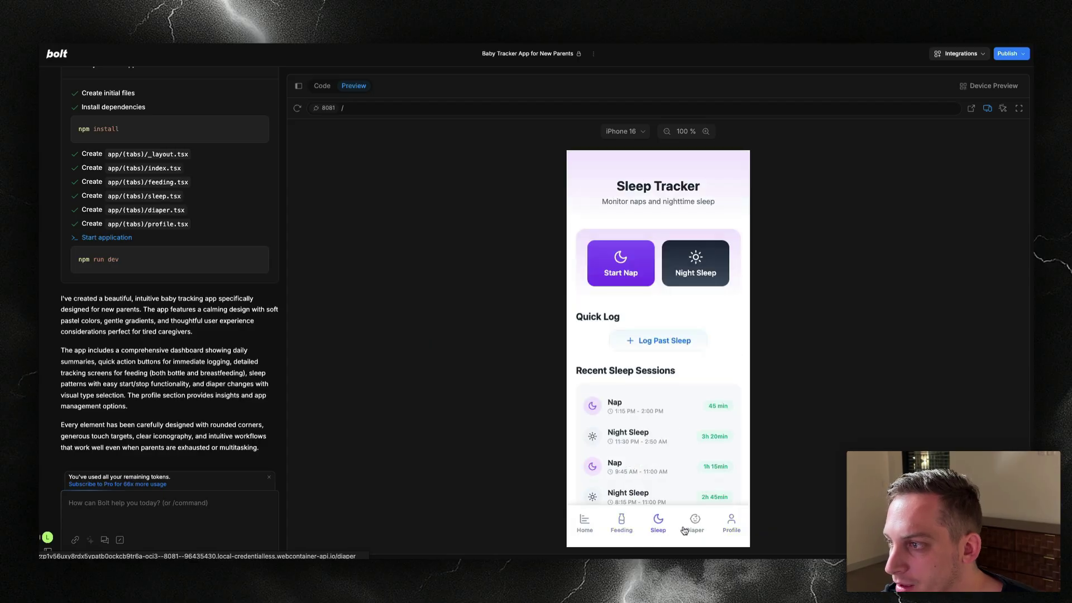
click(683, 530)
click(650, 532)
click(630, 534)
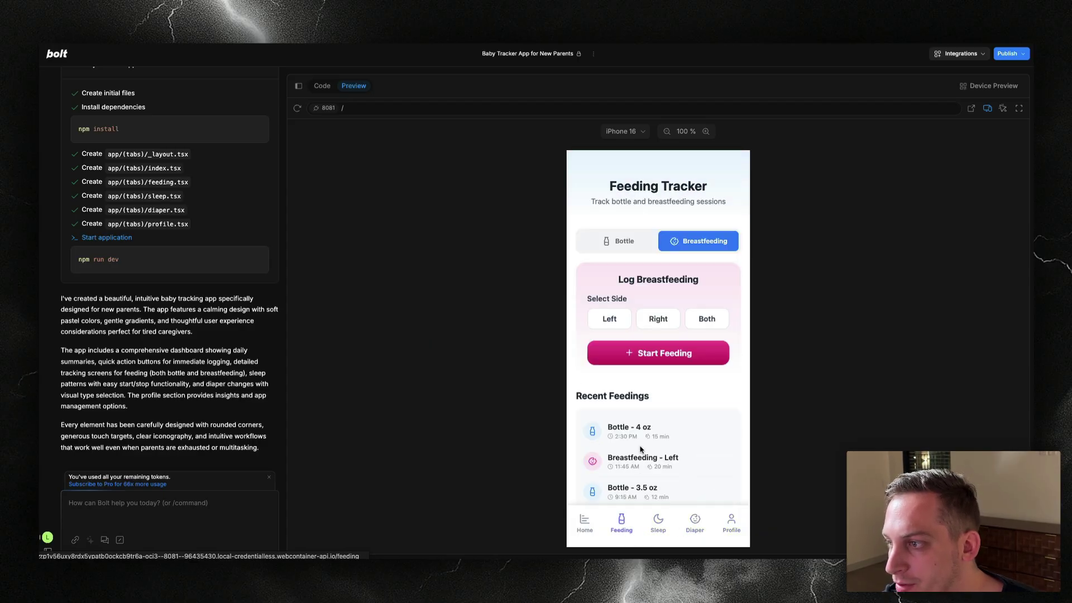
click(658, 532)
click(689, 520)
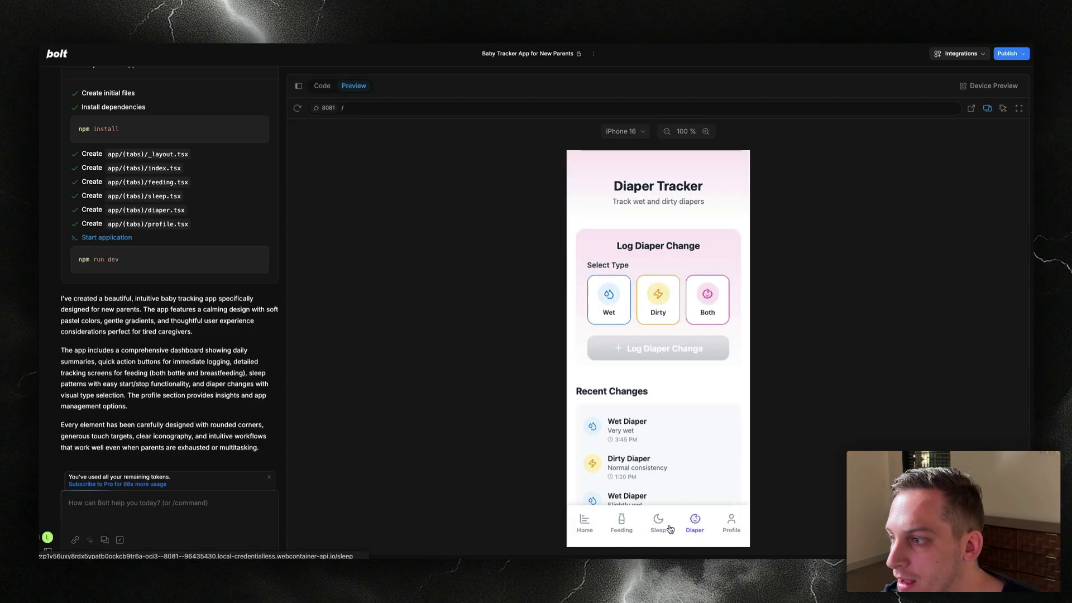
click(658, 520)
click(633, 522)
click(663, 524)
click(686, 524)
click(663, 524)
click(693, 523)
click(667, 523)
click(693, 524)
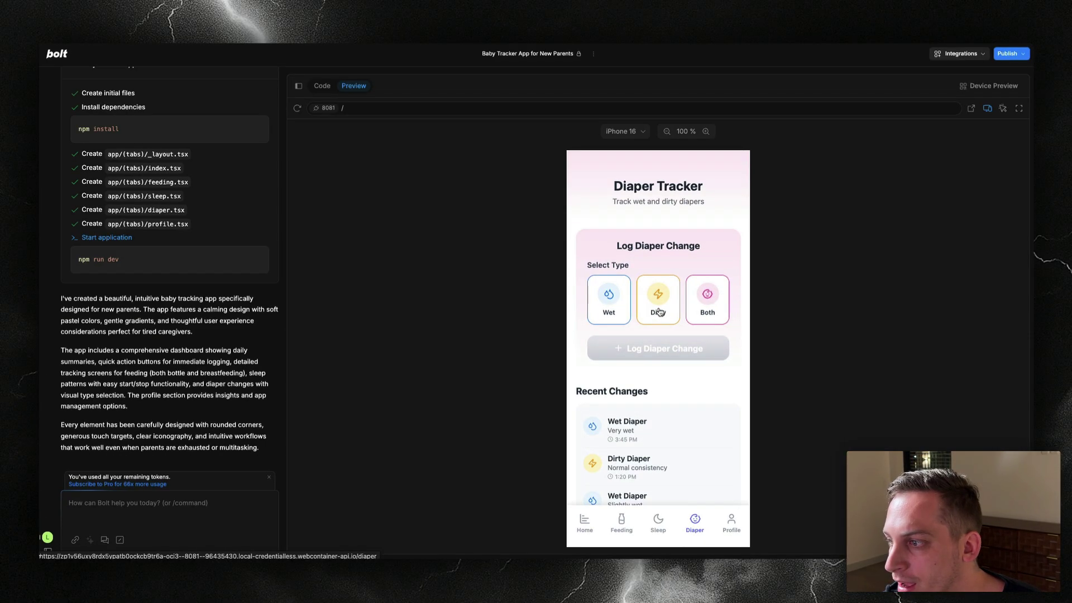
click(659, 521)
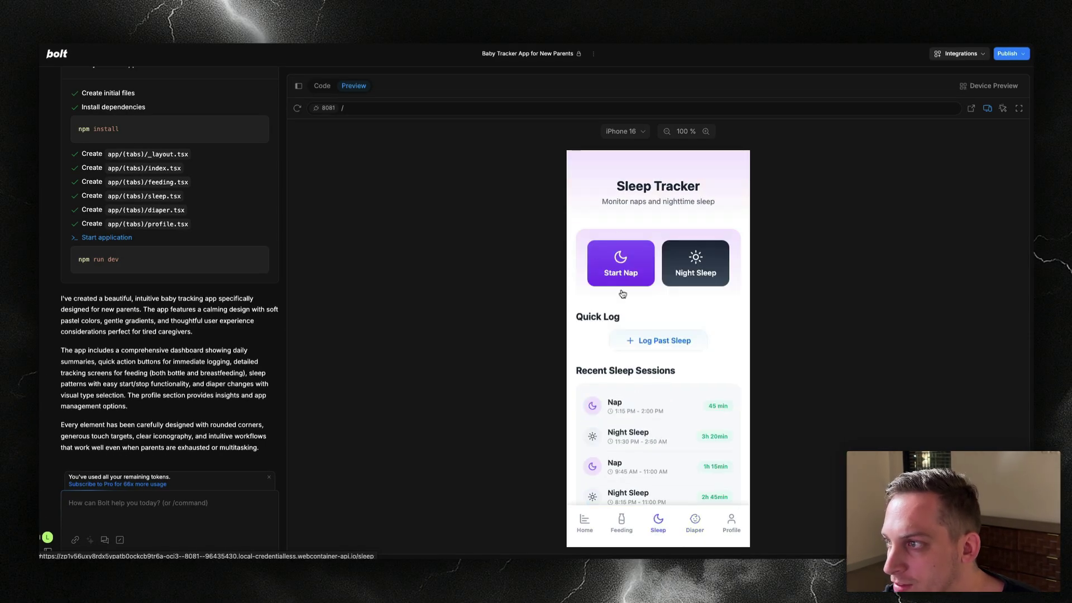
click(622, 522)
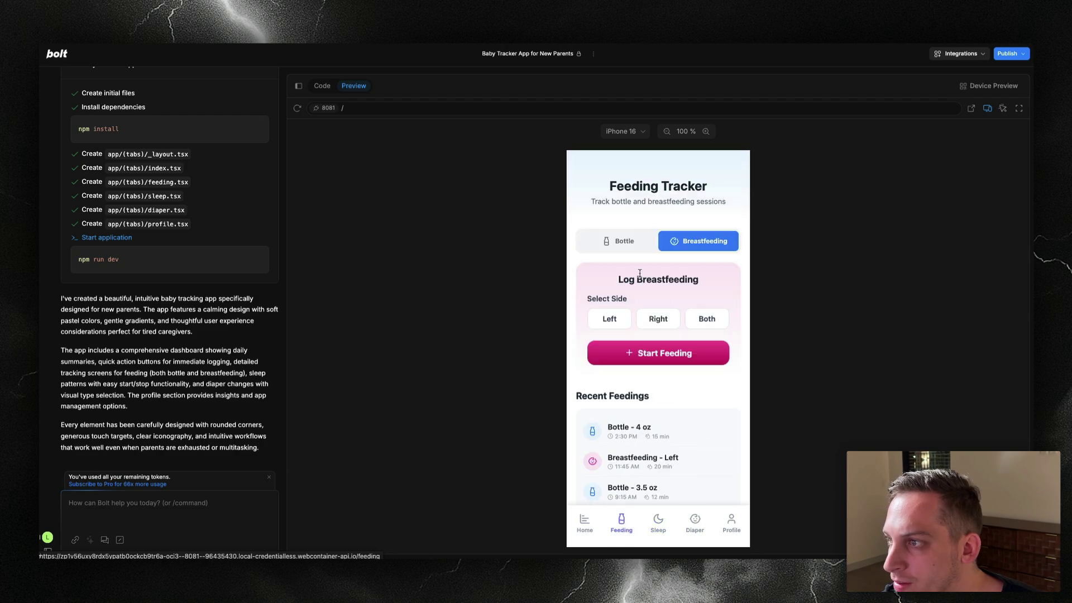
click(615, 243)
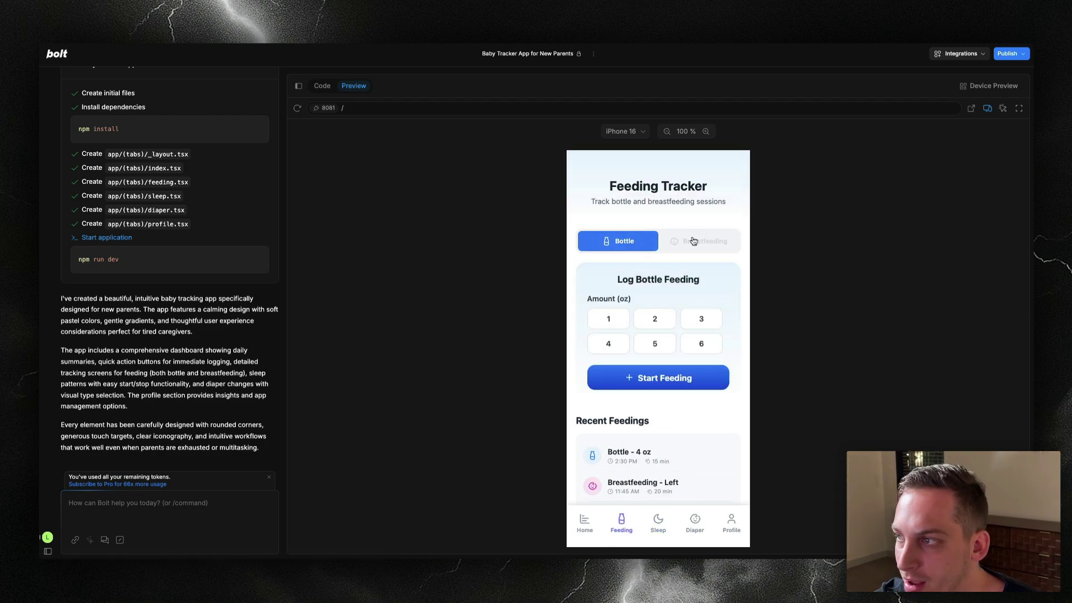
click(692, 240)
click(618, 241)
click(585, 522)
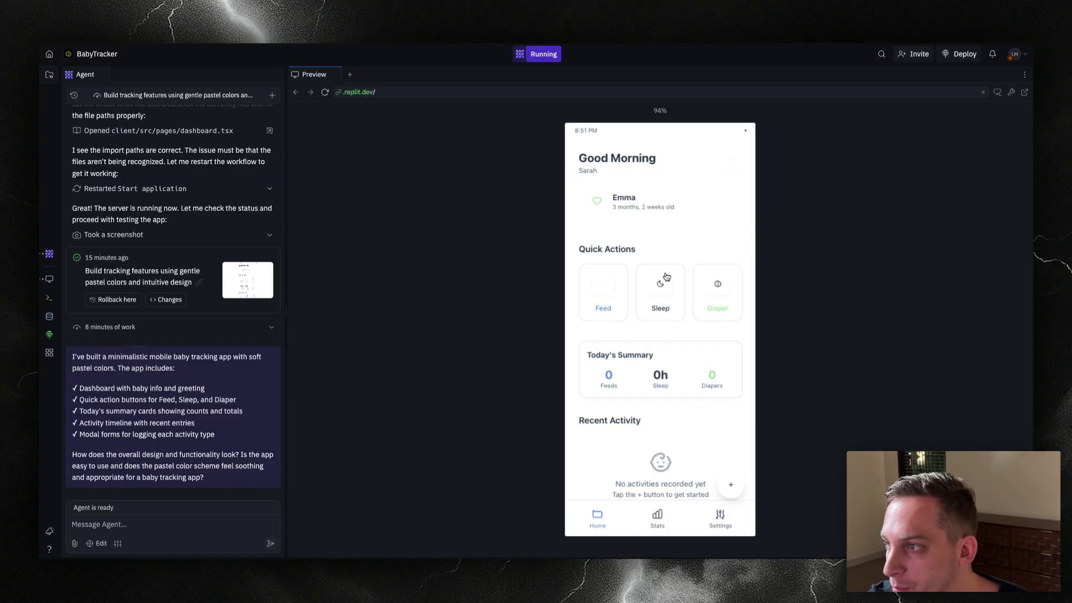
scroll(663, 418, down, 2)
scroll(663, 418, up, 2)
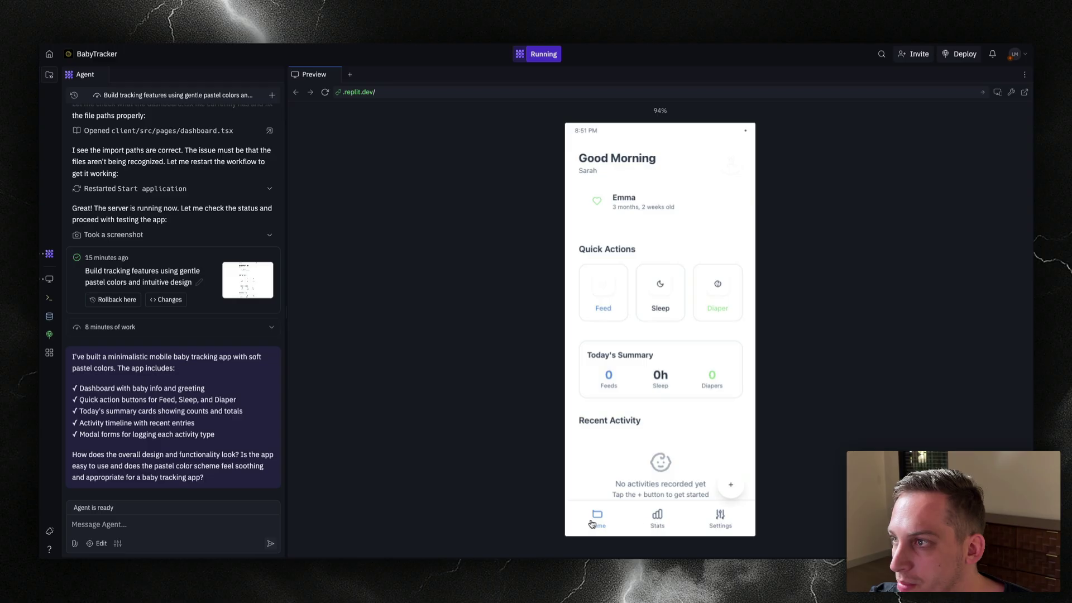
click(594, 308)
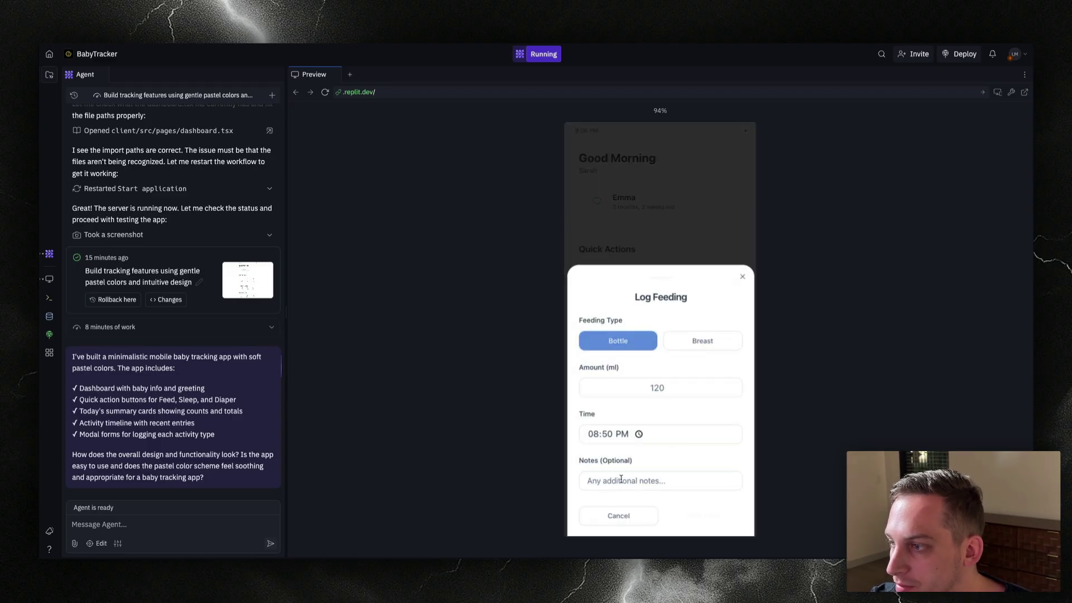
click(743, 275)
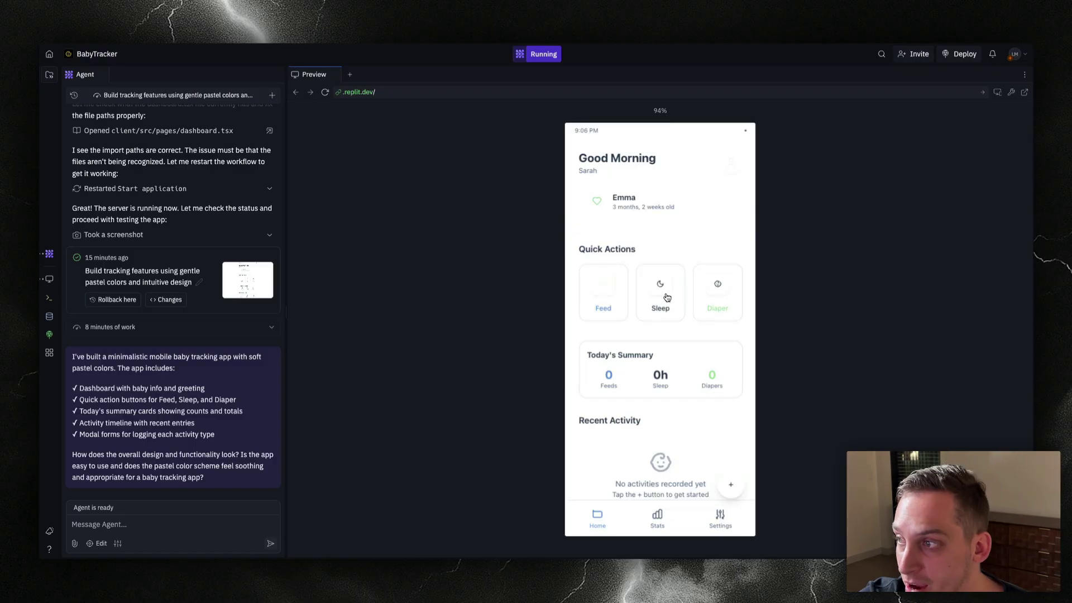
click(666, 296)
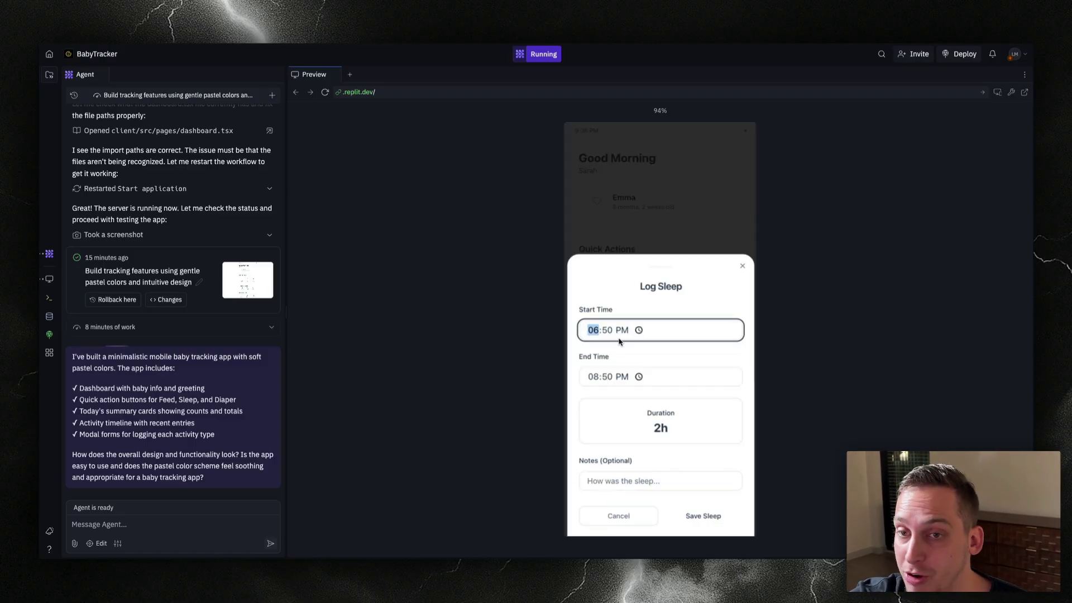
click(743, 272)
click(742, 272)
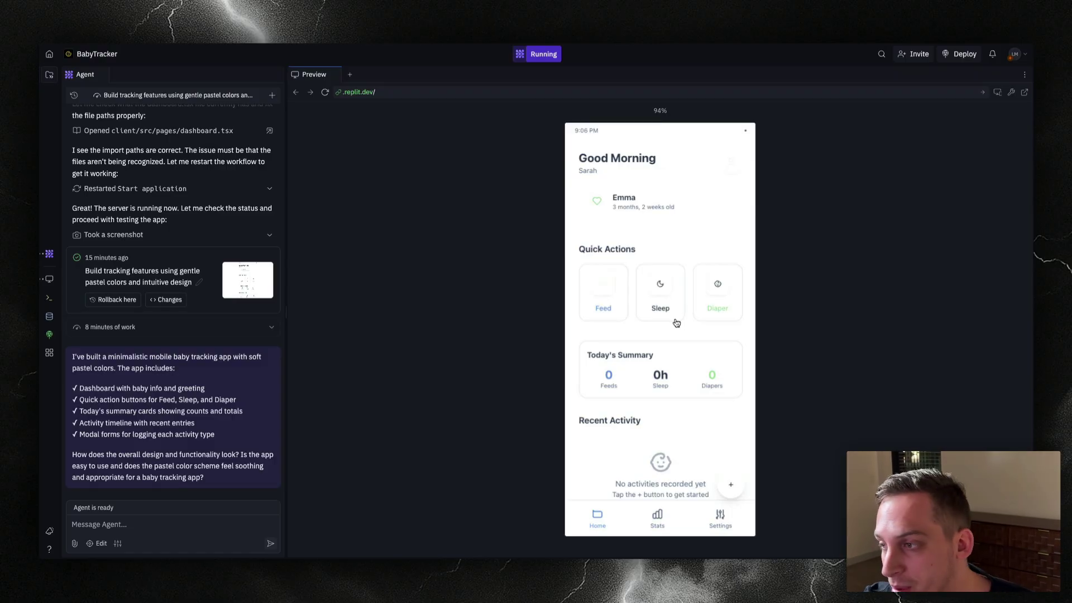
click(717, 295)
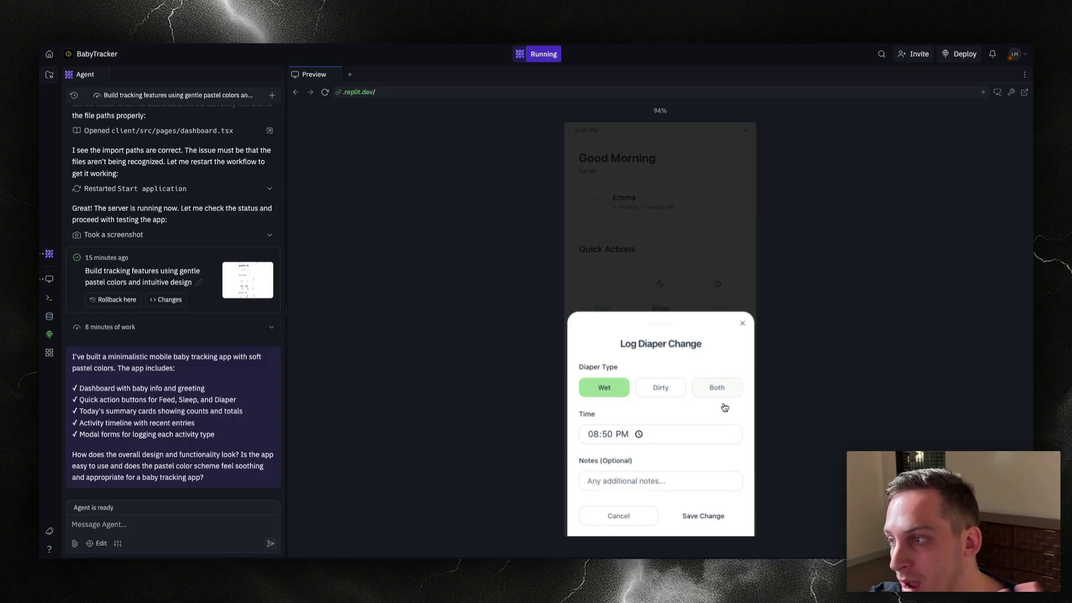
click(743, 324)
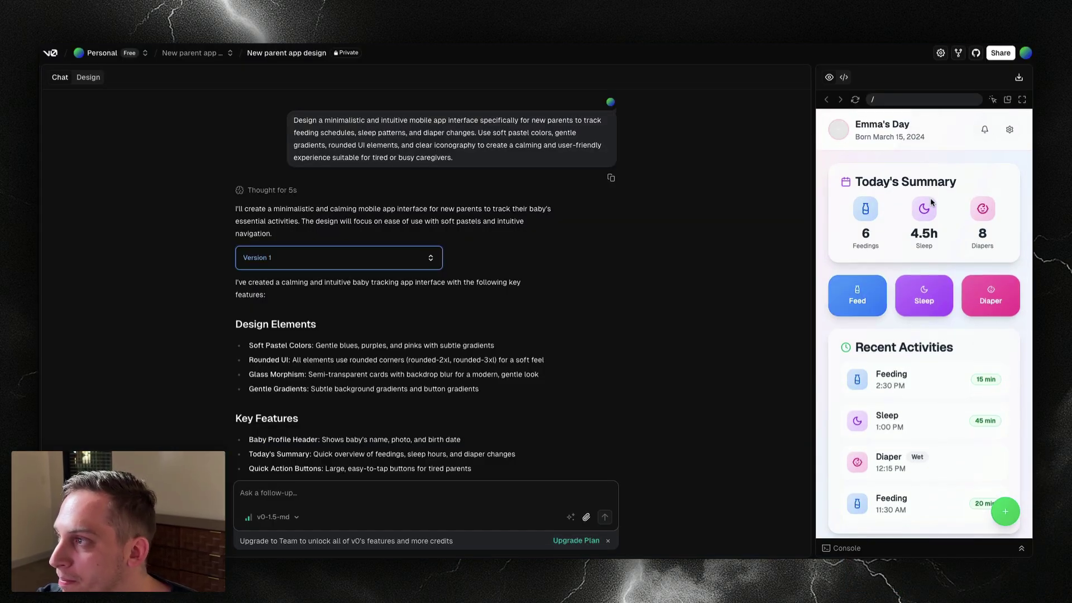
scroll(961, 232, down, 2)
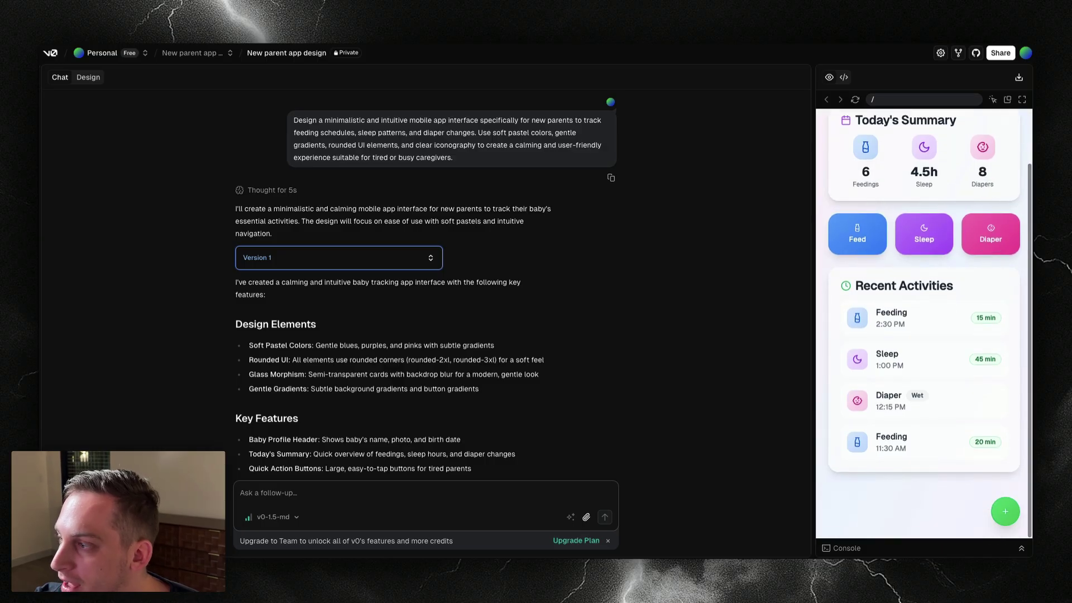
scroll(1001, 517, up, 2)
drag(837, 352, 871, 347)
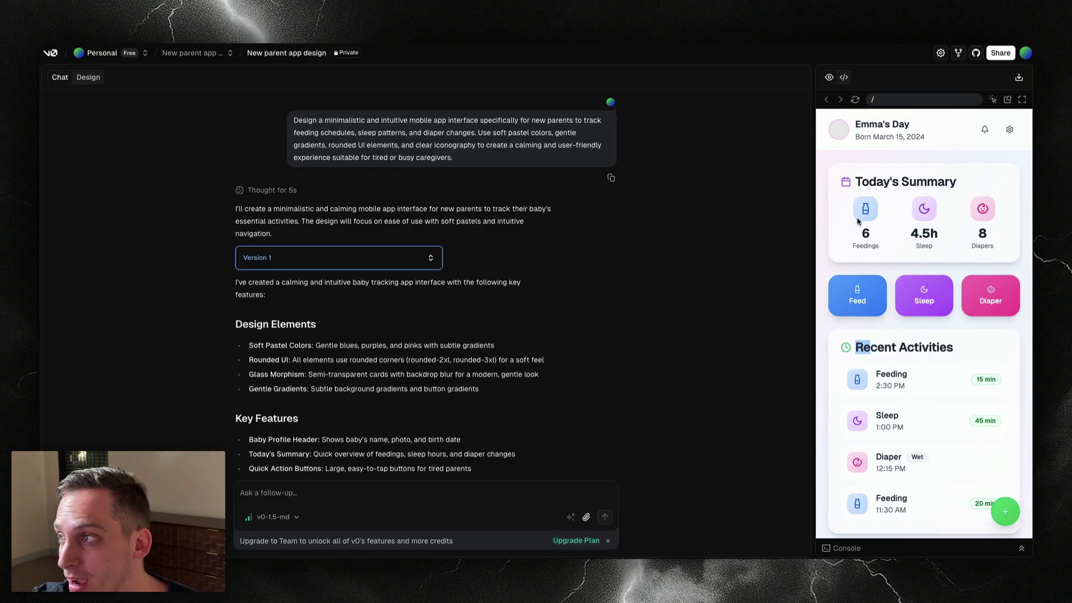
click(881, 248)
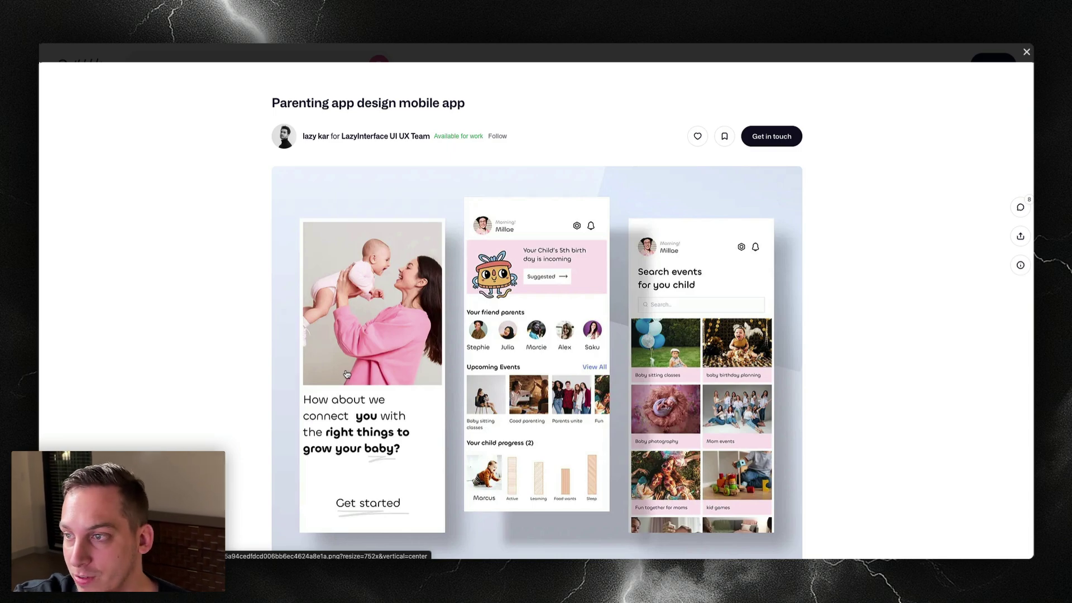
Save the Dribbble shot's parenting app image to disk with Save Image As…
right_click(347, 374)
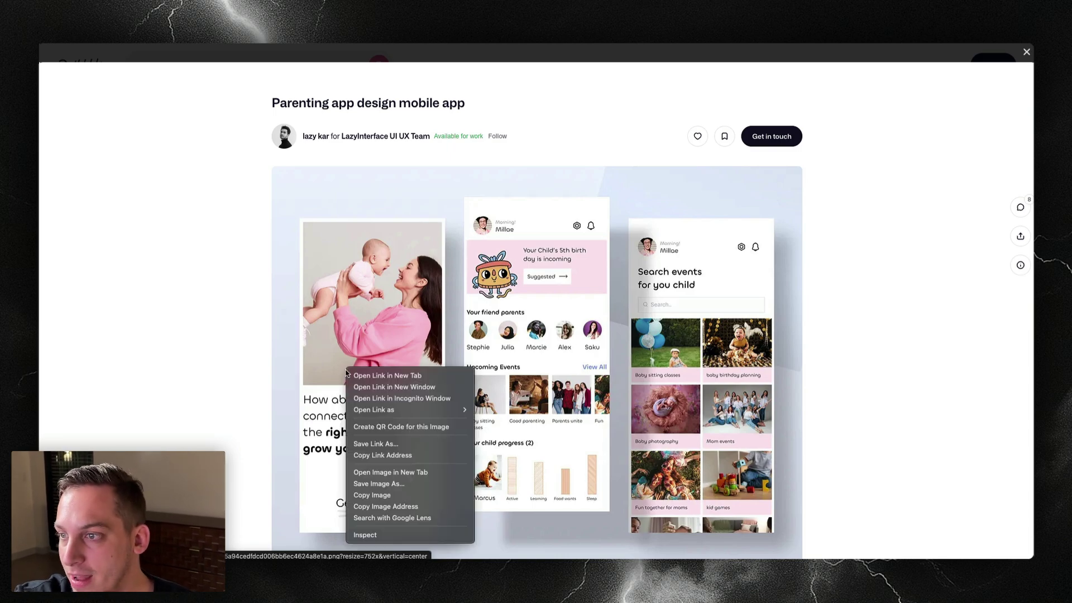
click(379, 483)
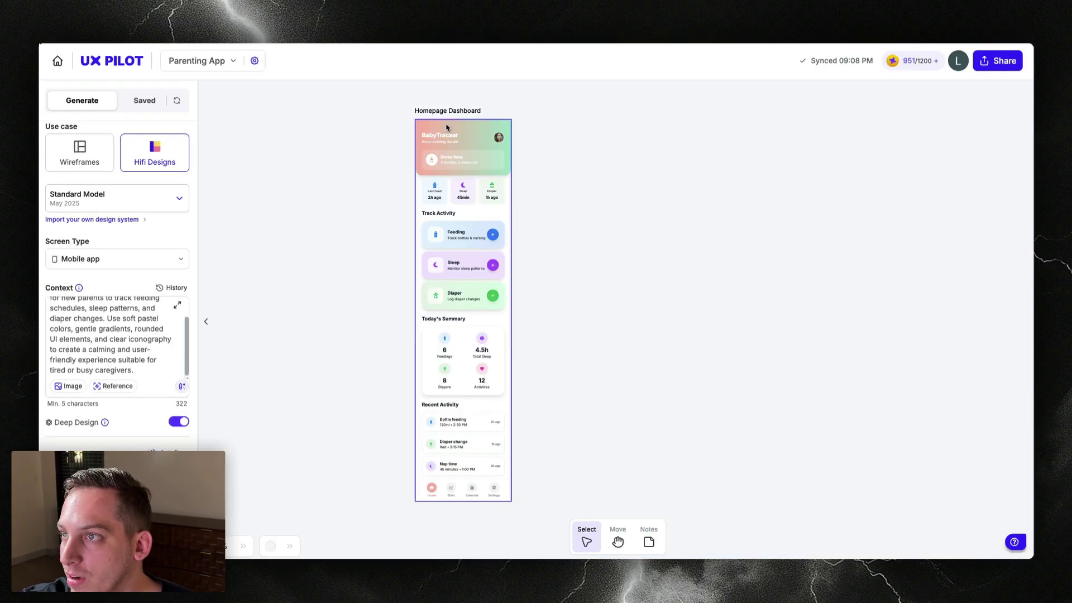
Run a UX Pilot global edit of the Homepage Dashboard with the attached image reference
click(447, 110)
click(351, 99)
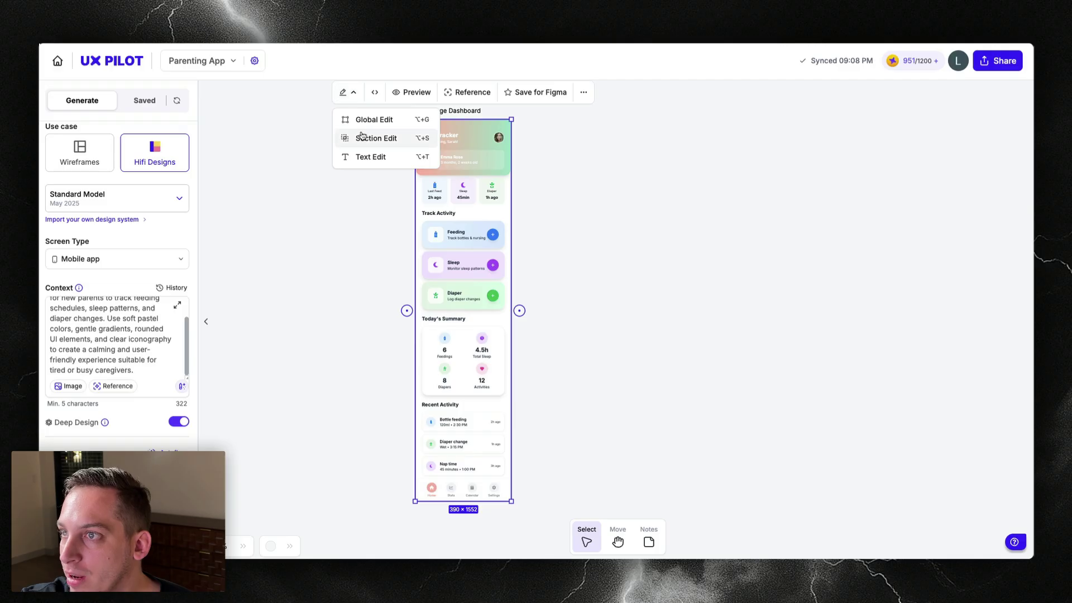
click(365, 122)
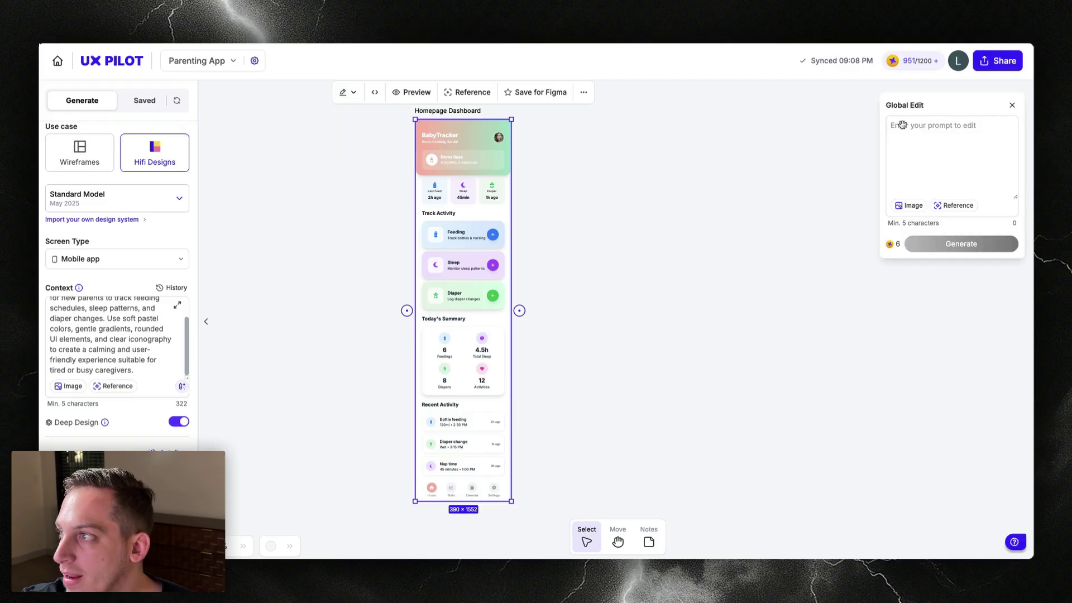
click(905, 208)
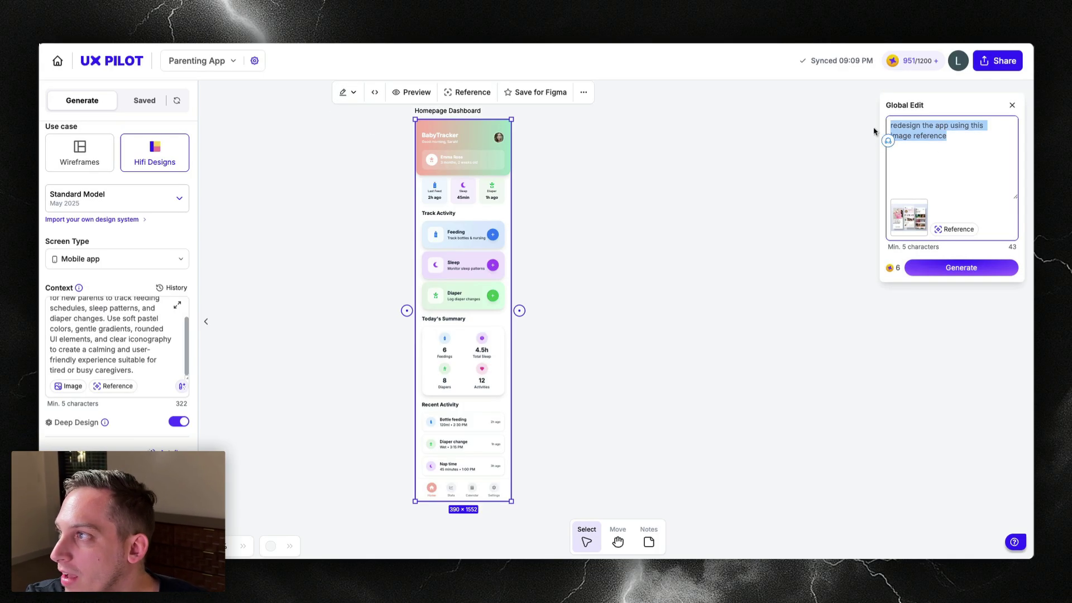
click(937, 270)
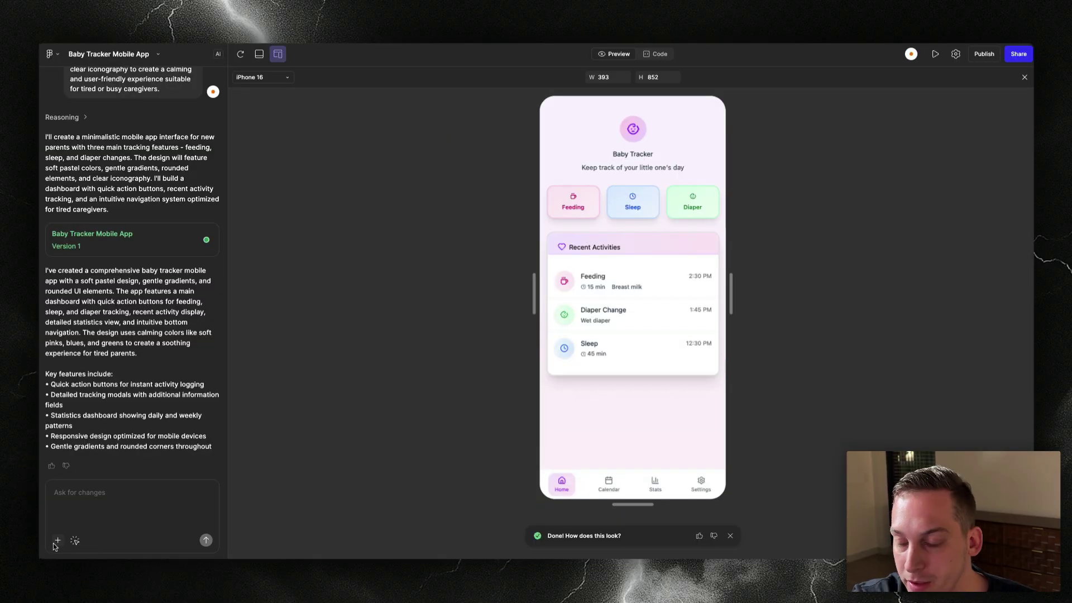
Upload the saved image in Figma Make and send 'redesign the app using this image reference'
click(57, 539)
click(78, 525)
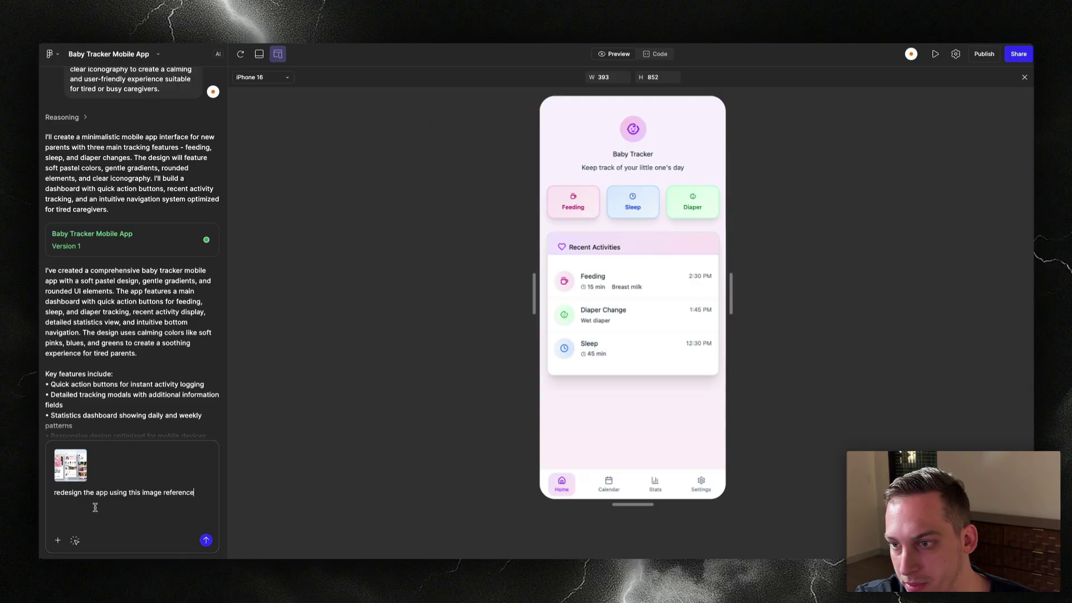
click(206, 539)
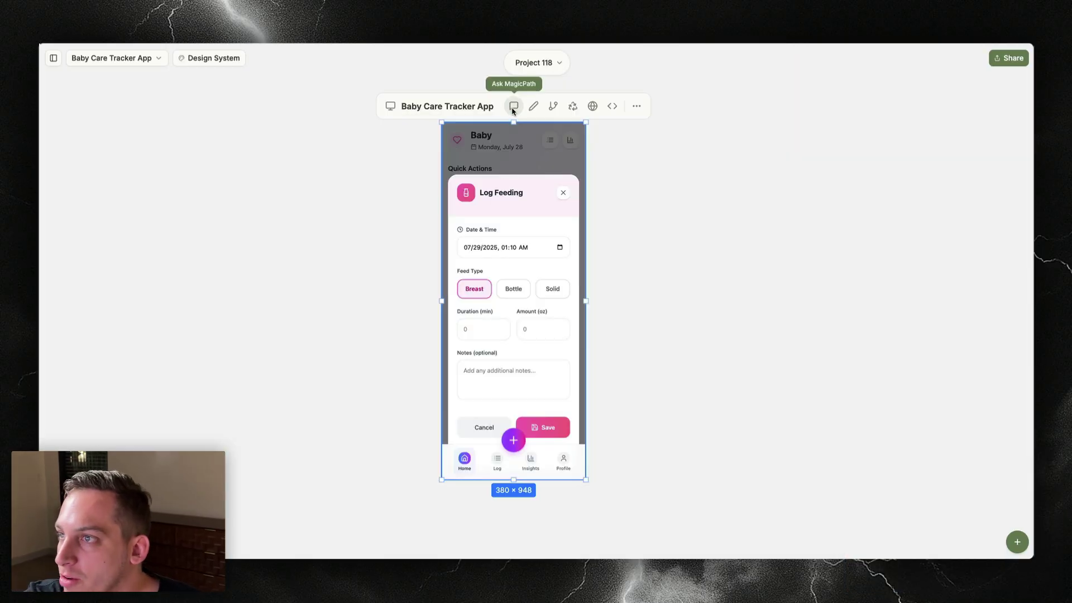
Paste the redesign request into Ask MagicPath for the Baby Care Tracker and send it
click(511, 109)
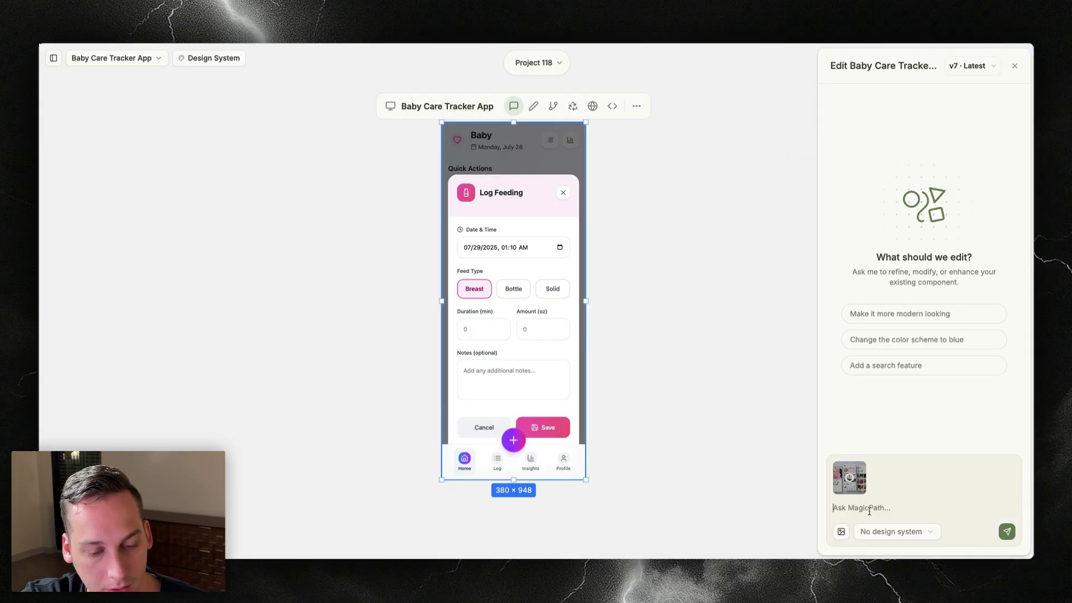
text(redesign the app using this image reference)
click(1005, 532)
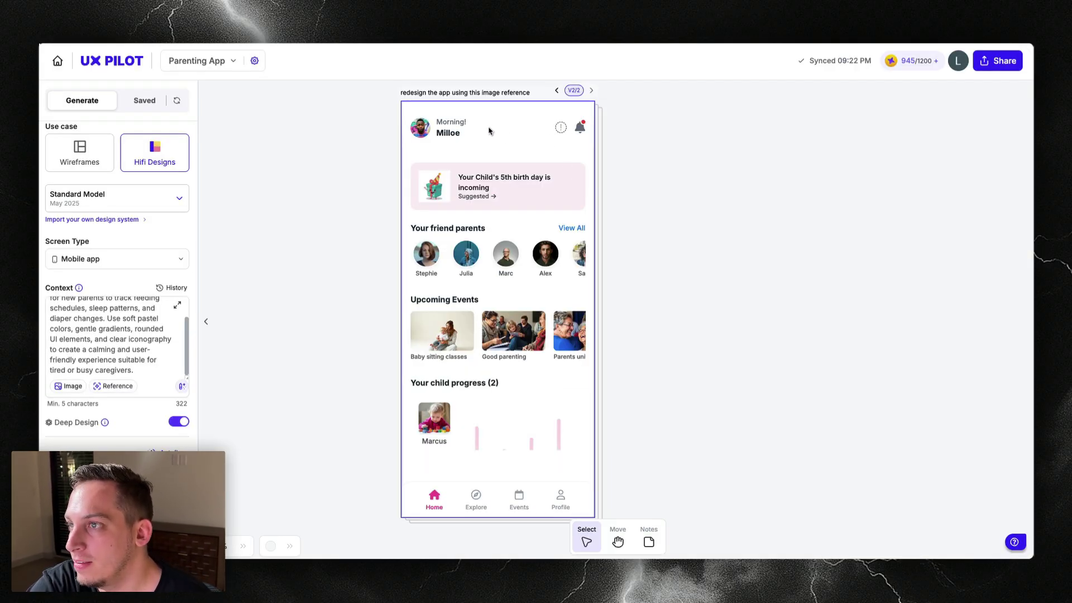
scroll(438, 128, up, 3)
scroll(438, 127, down, 3)
scroll(439, 128, down, 2)
scroll(465, 270, down, 3)
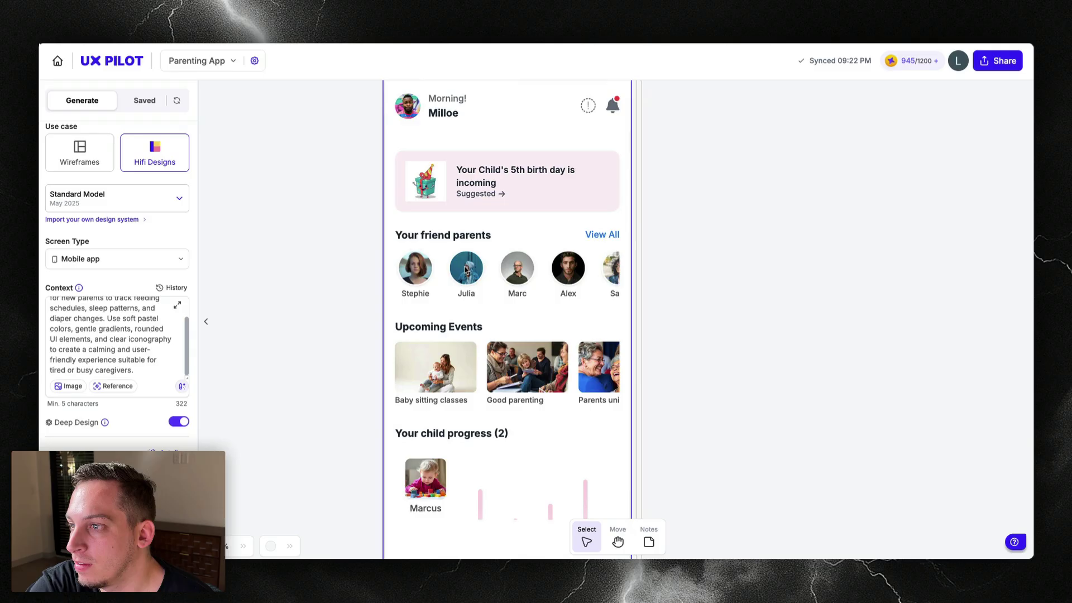
scroll(445, 337, down, 2)
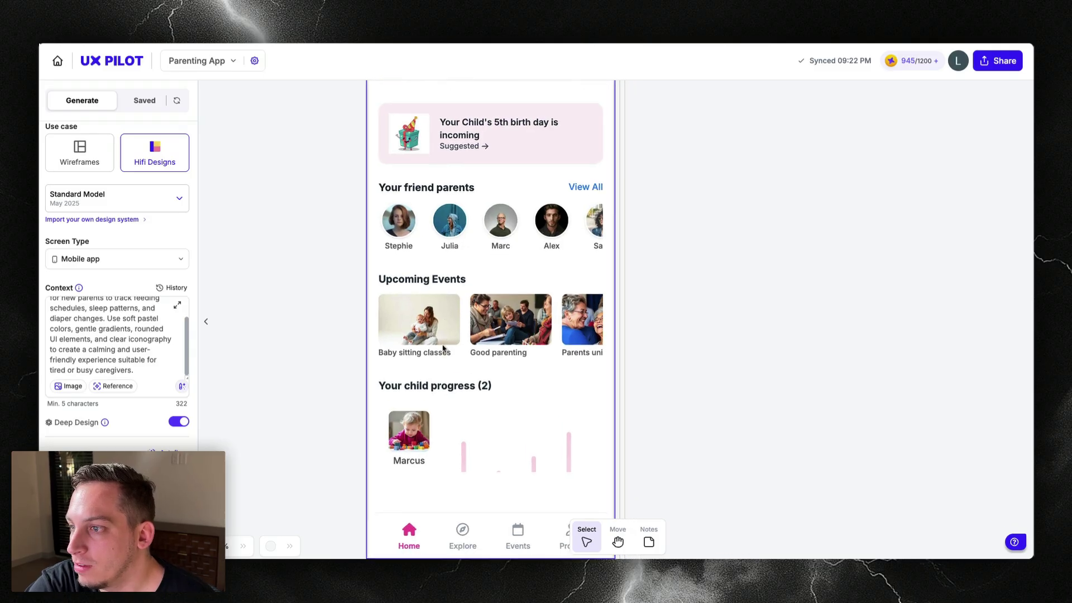
click(442, 488)
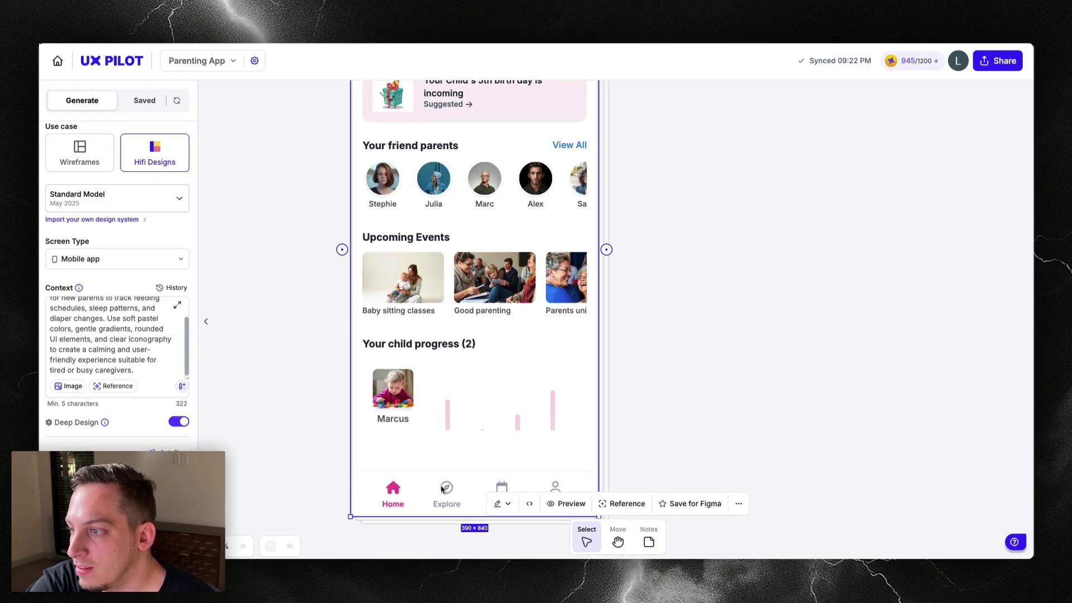
scroll(442, 489, up, 1)
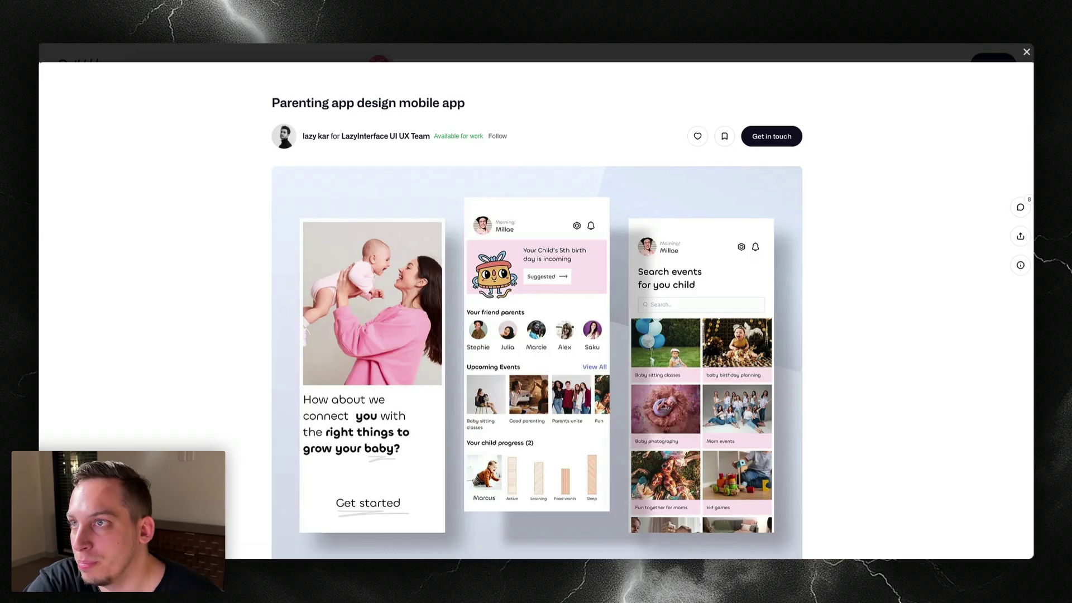
key(ctrl+Tab)
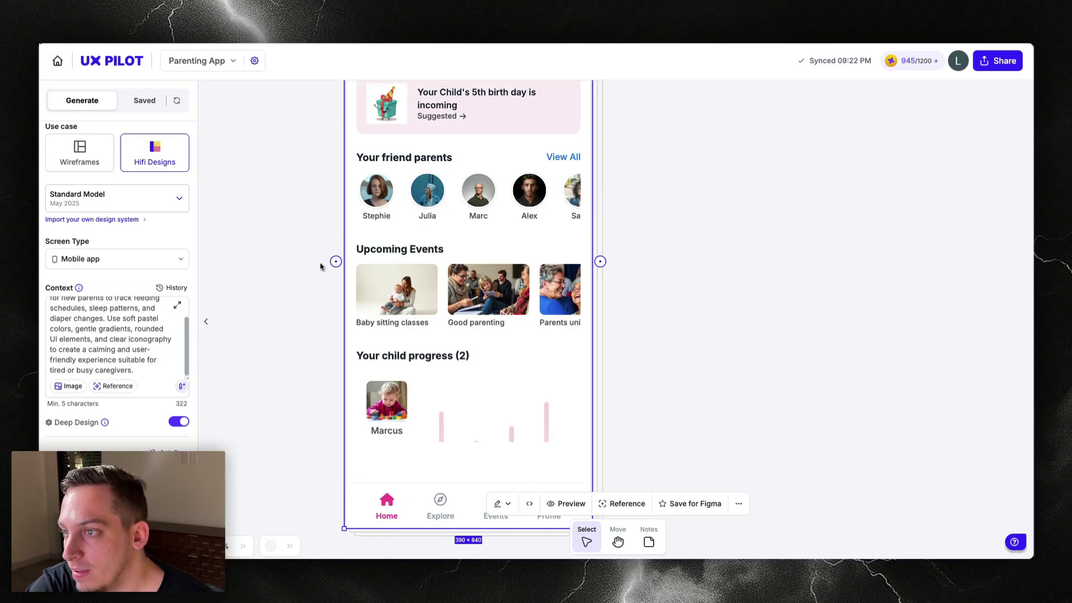
Switch UX Pilot to Section Edit mode and pick the birthday card section
scroll(320, 266, down, 3)
scroll(403, 173, up, 3)
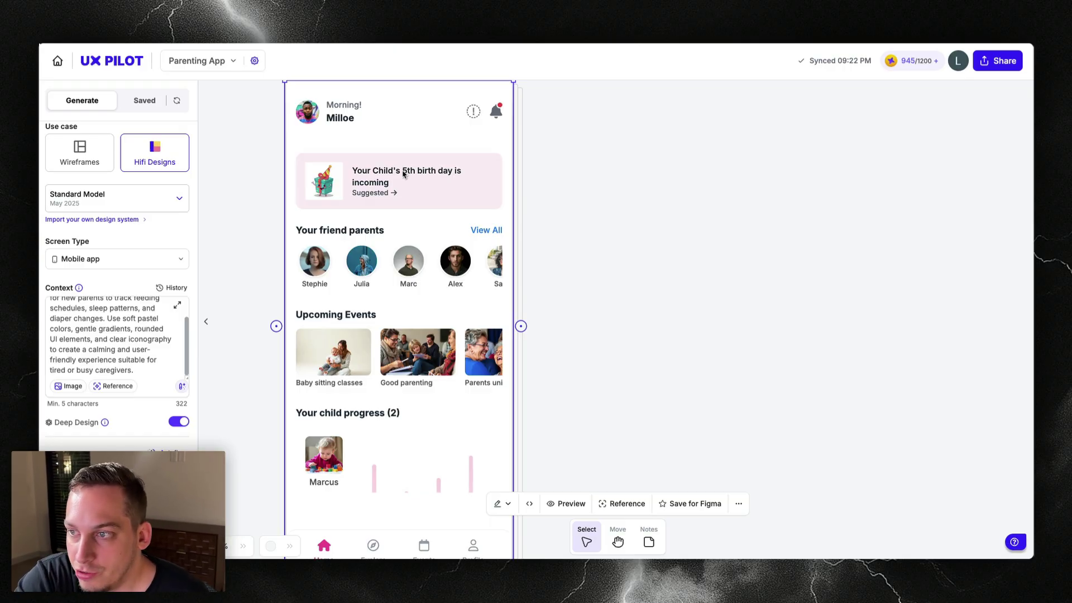
scroll(451, 374, down, 3)
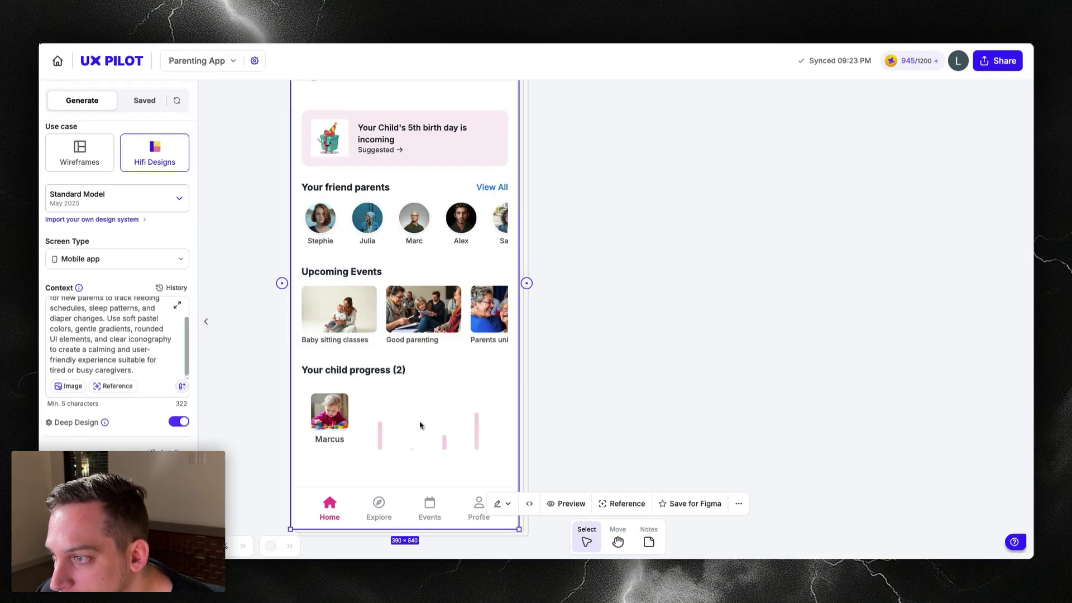
scroll(427, 402, up, 2)
scroll(407, 363, down, 5)
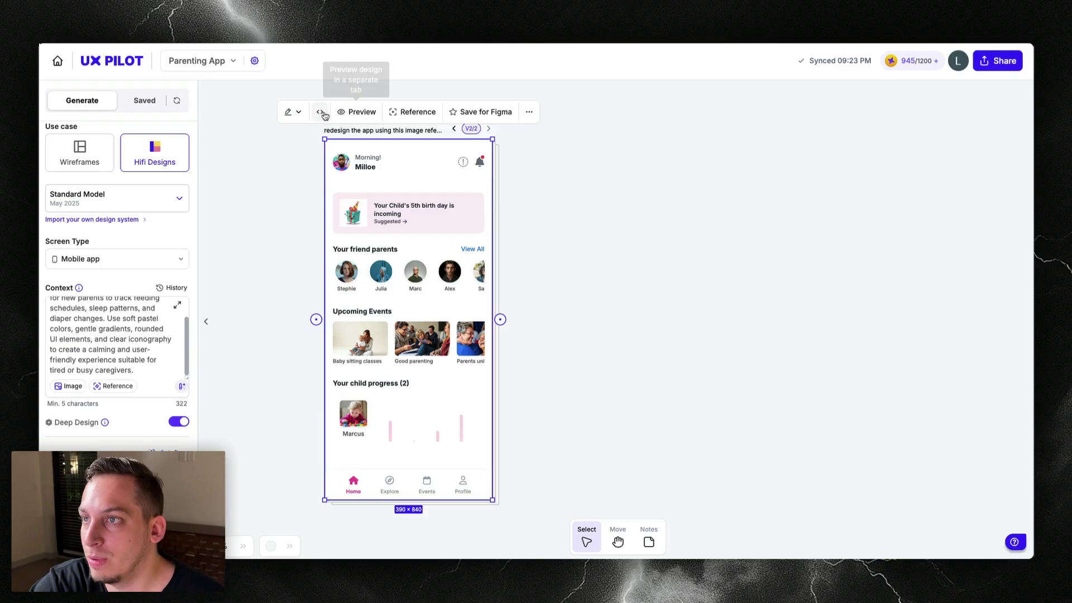
click(293, 111)
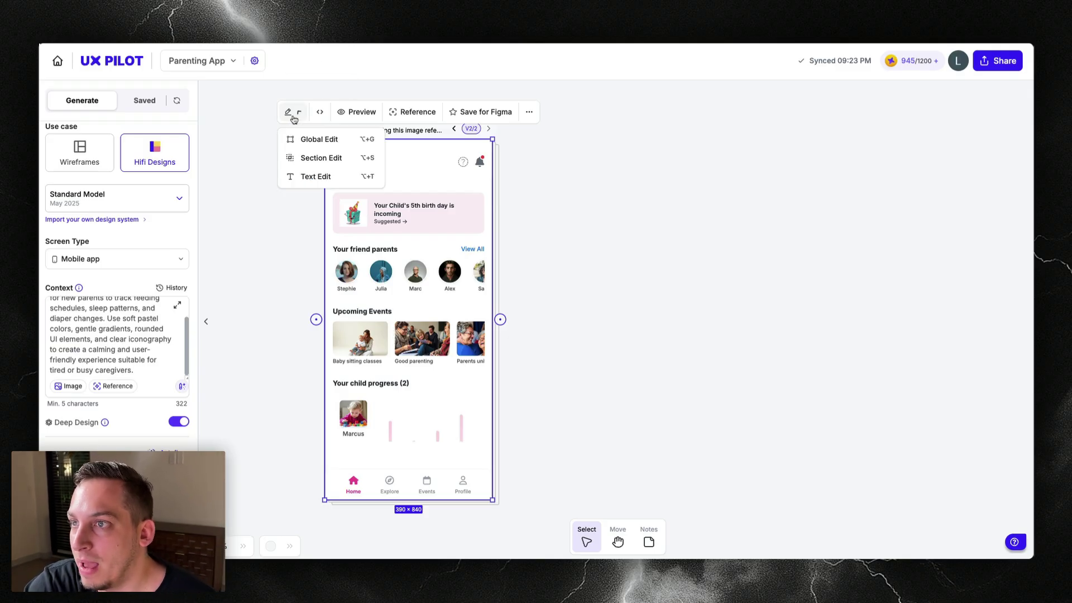
click(316, 158)
click(337, 205)
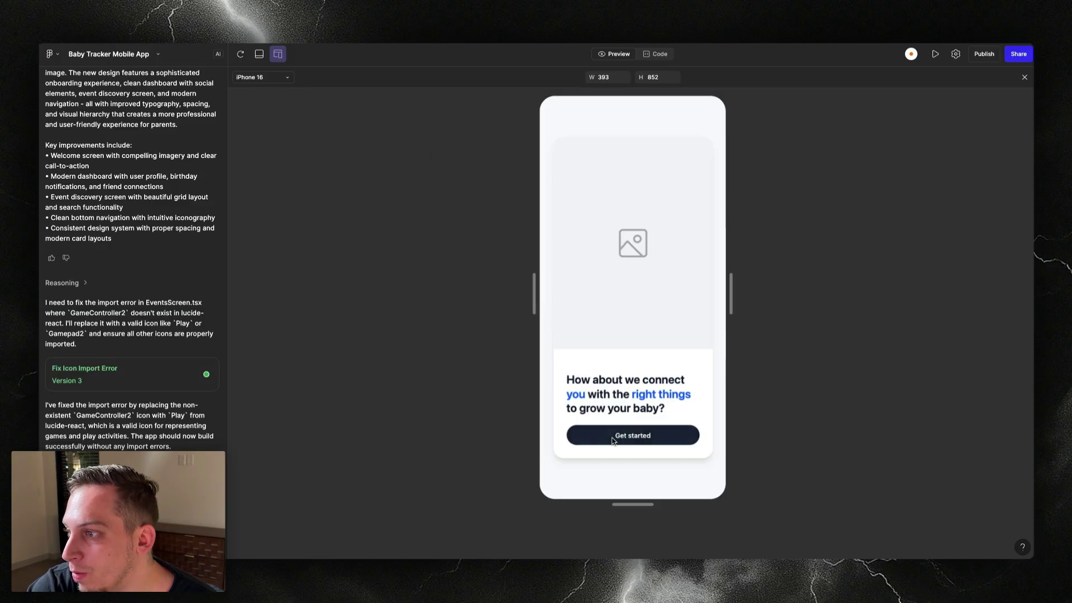
Click Get started in Figma Make's preview and scroll through the home dashboard
click(611, 440)
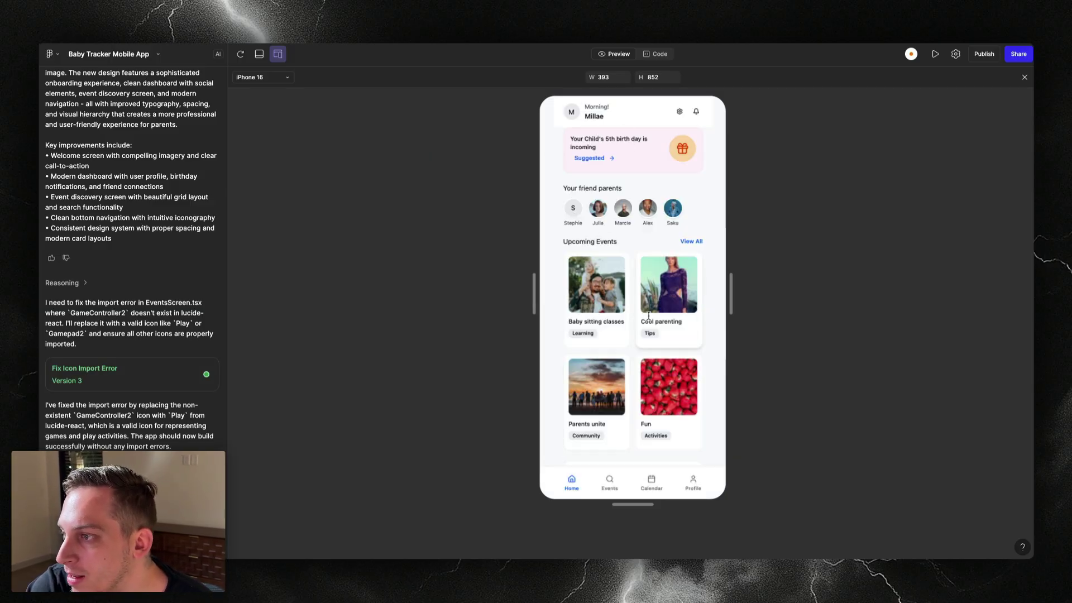
scroll(629, 329, down, 3)
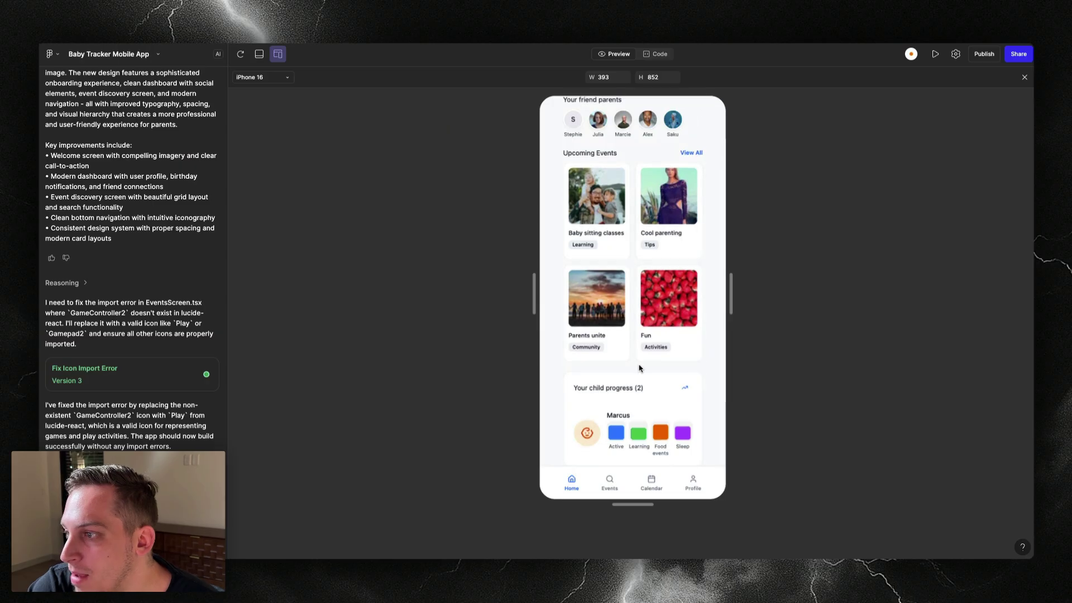
scroll(642, 368, up, 3)
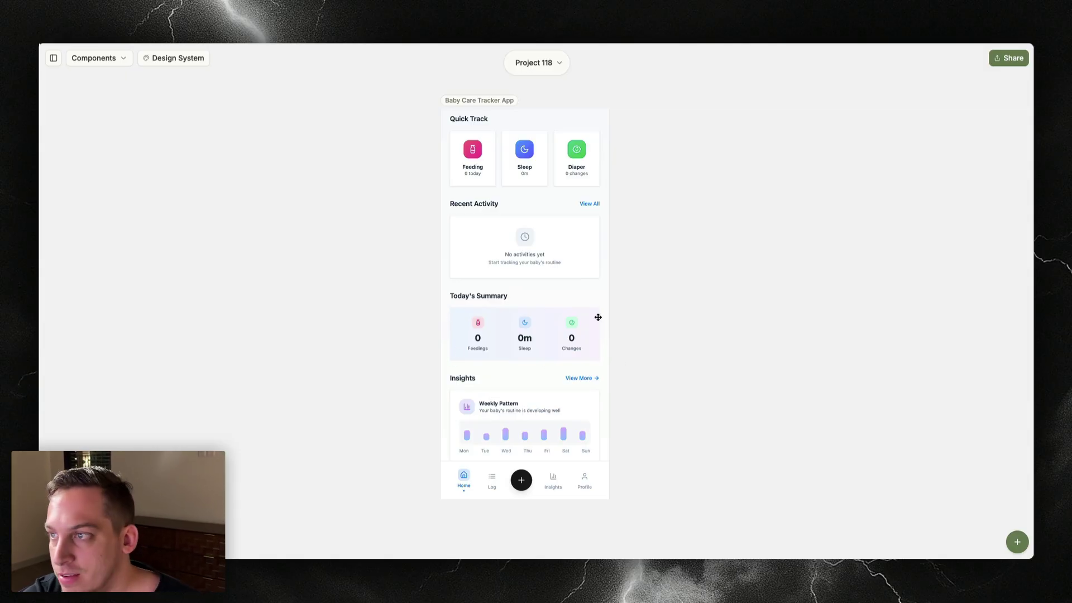
scroll(470, 377, down, 1)
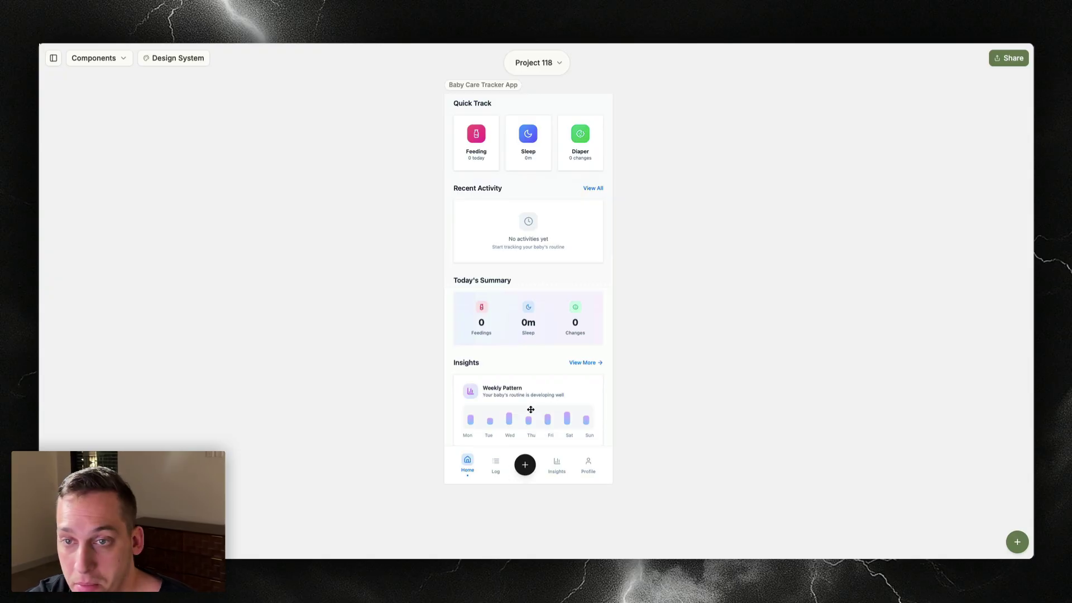
click(524, 259)
scroll(524, 259, down, 2)
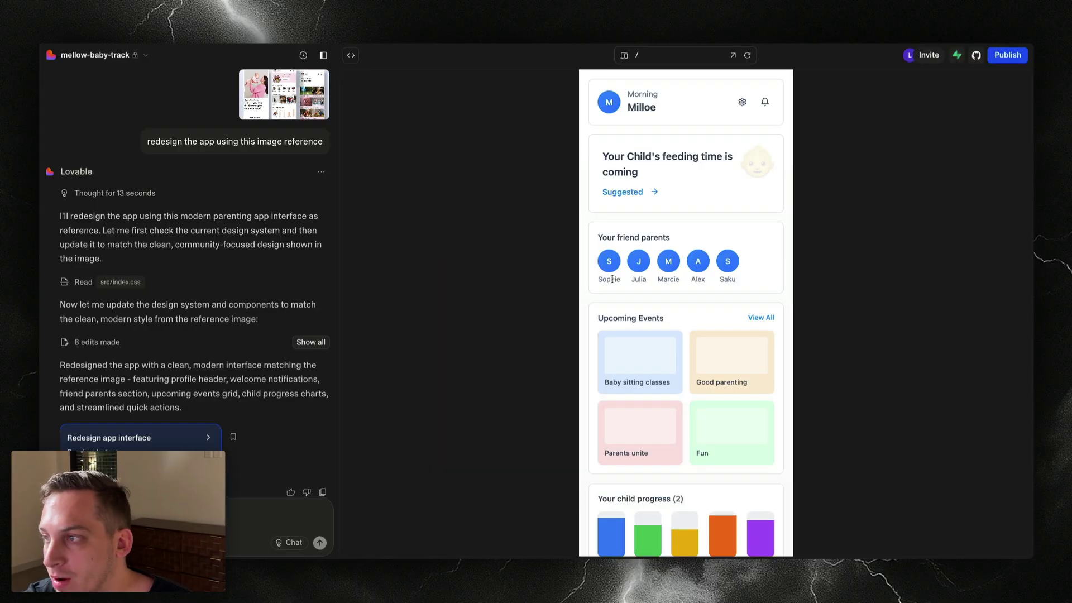
scroll(612, 279, down, 3)
scroll(612, 279, down, 1)
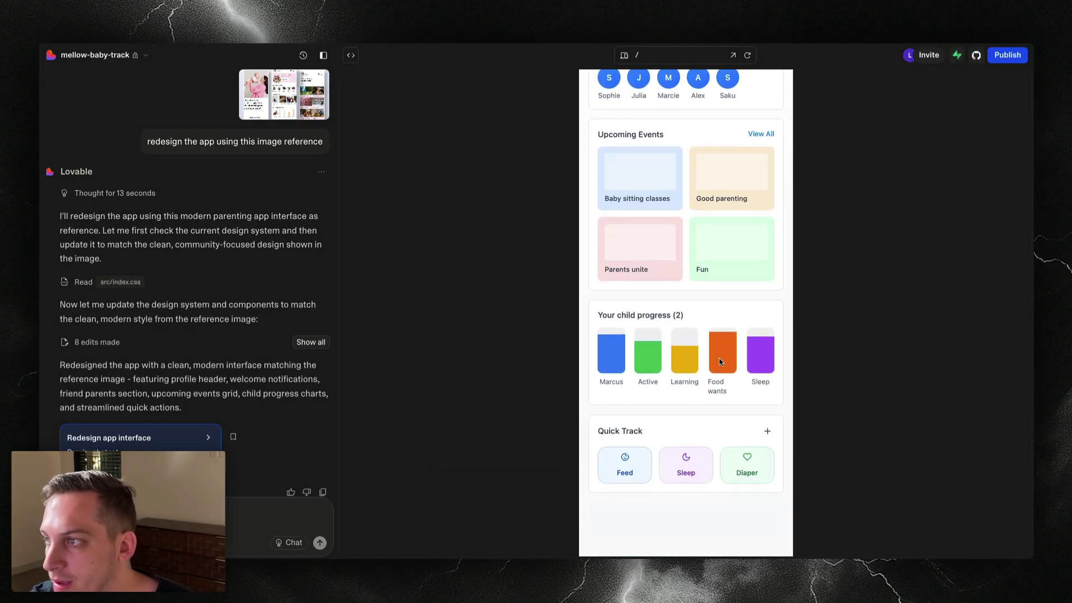
scroll(651, 242, up, 5)
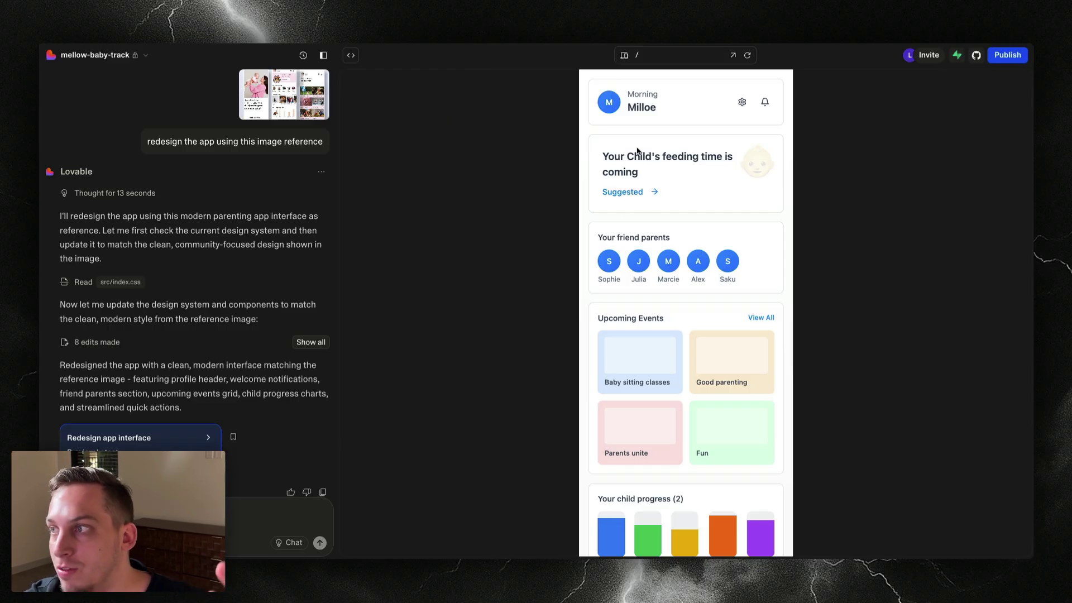
drag(597, 237, 686, 239)
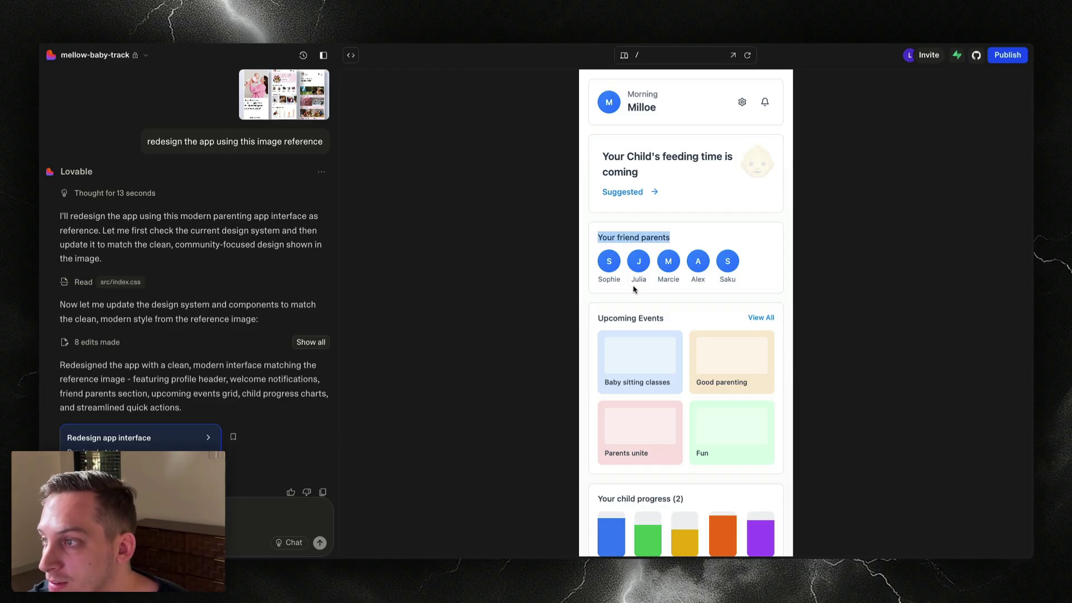
scroll(614, 335, down, 1)
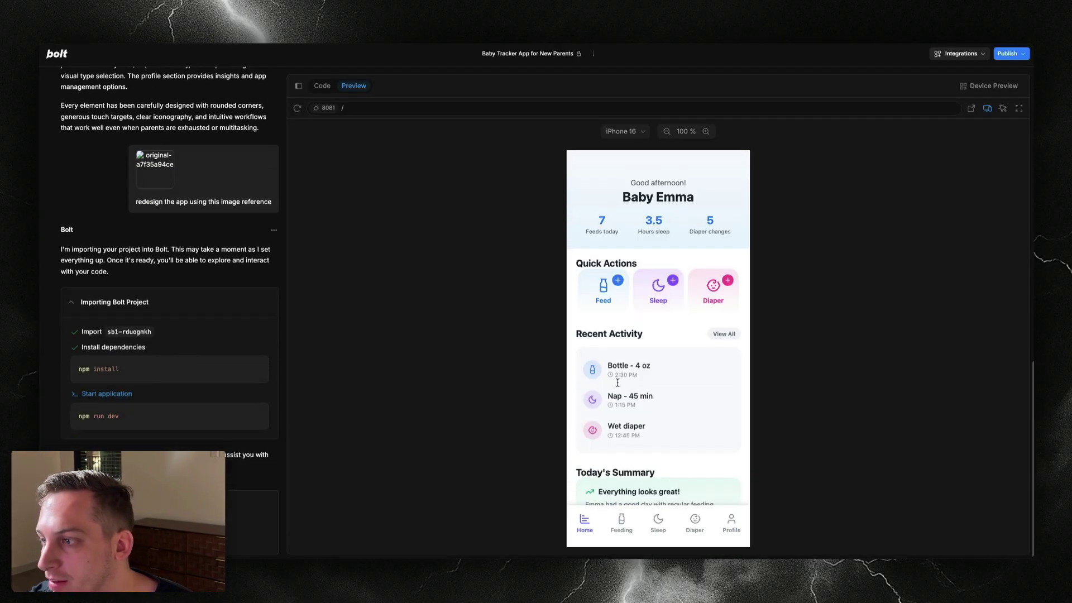
scroll(619, 406, down, 1)
click(621, 524)
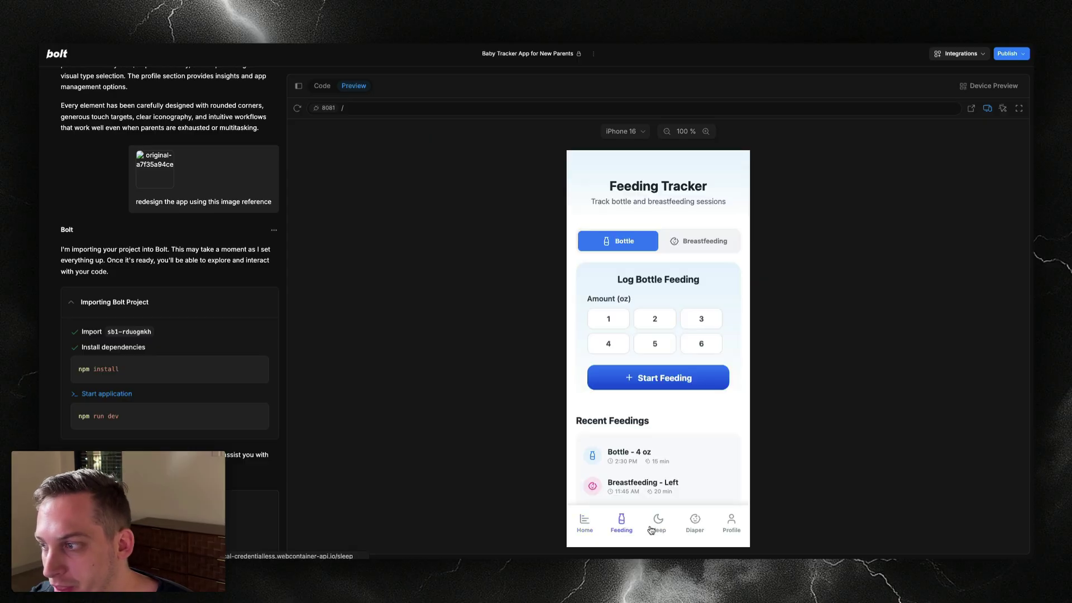
click(658, 525)
click(694, 525)
click(721, 526)
click(584, 523)
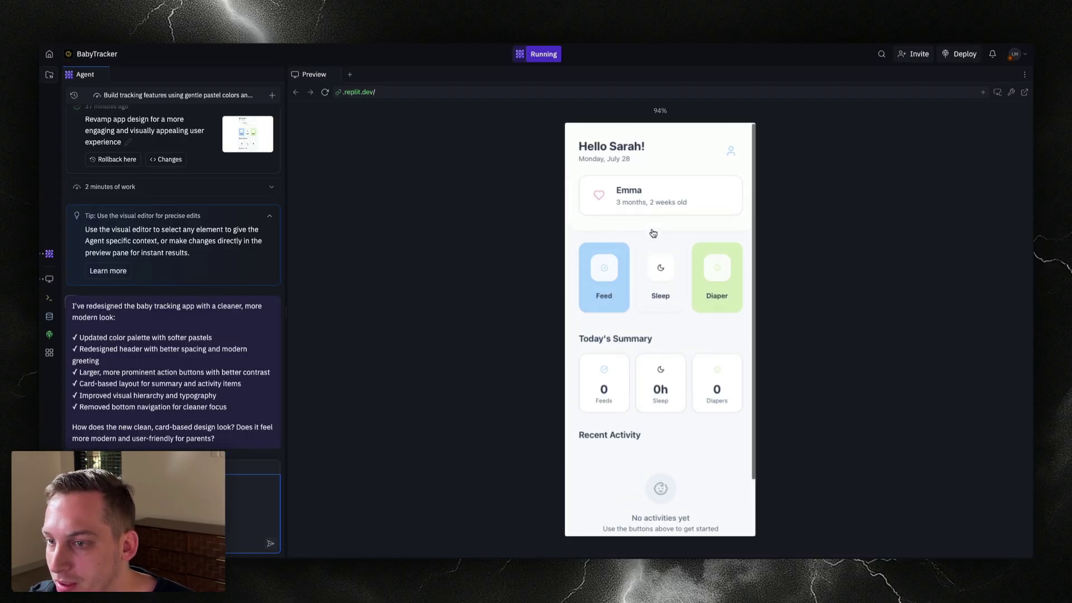
click(608, 303)
click(741, 276)
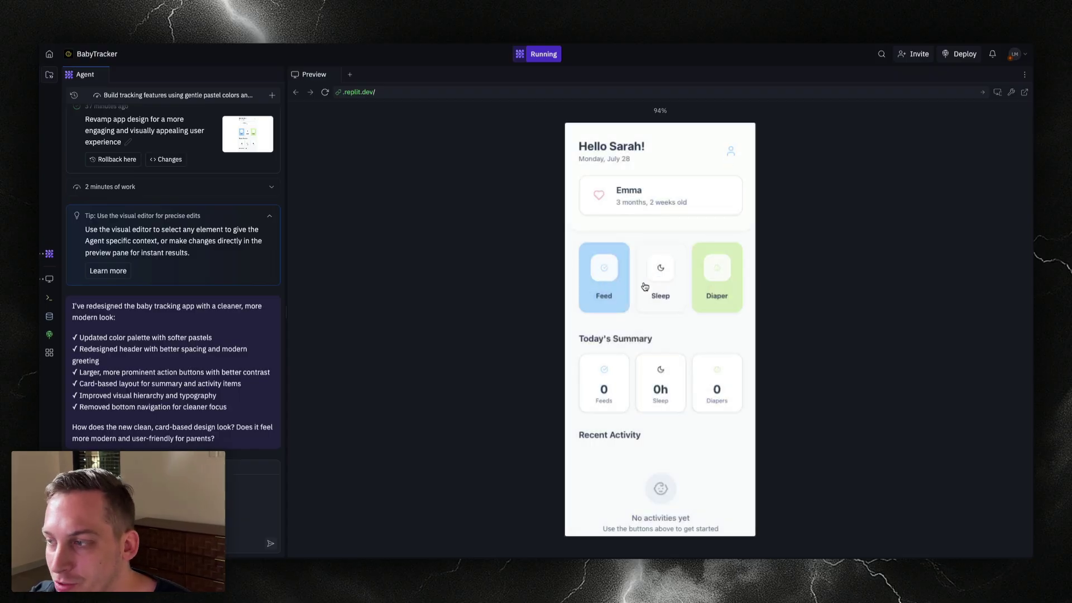
click(658, 292)
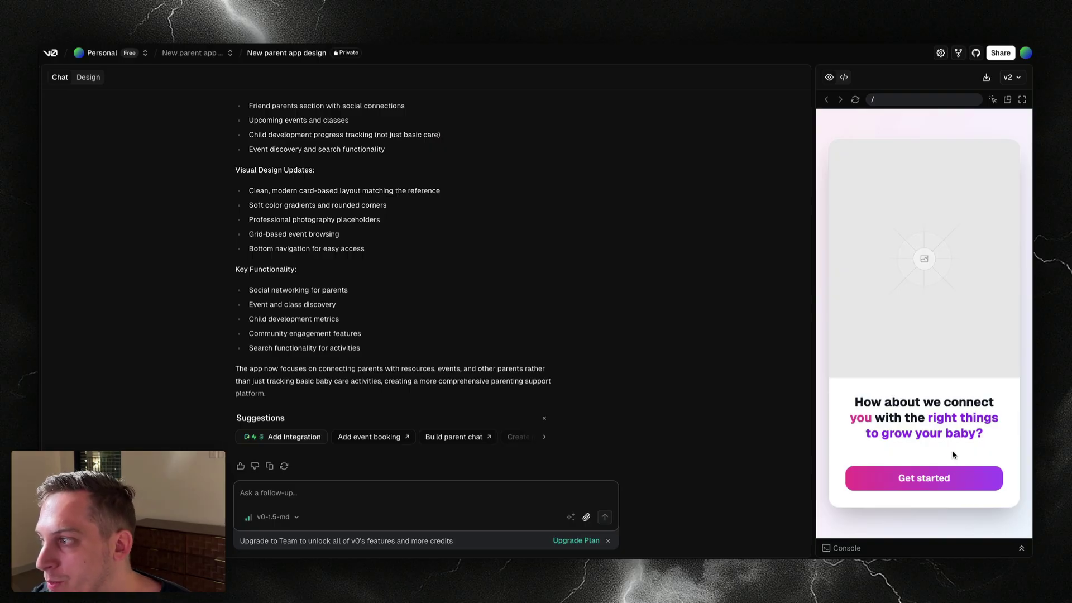
Advance v0's preview to the home dashboard, scroll through it, then switch to ChatGPT
click(883, 488)
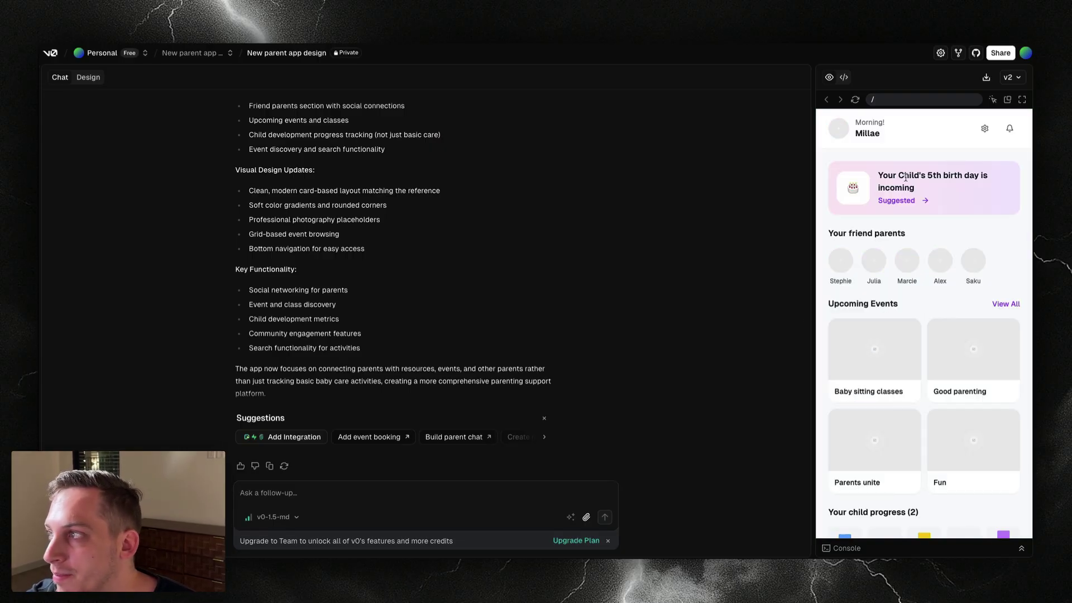
scroll(903, 330, down, 2)
scroll(903, 331, up, 2)
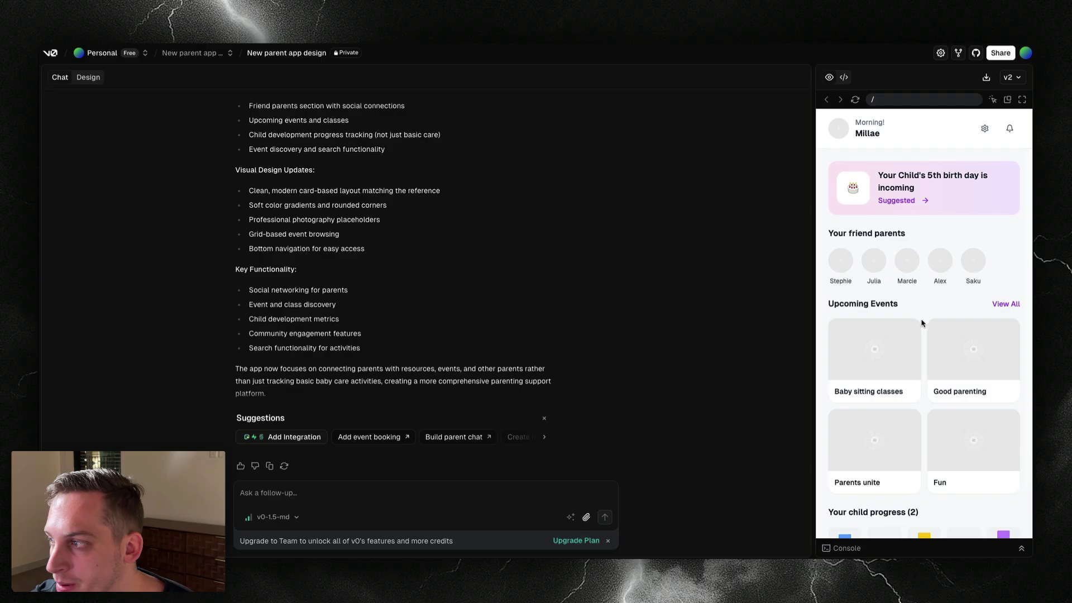
scroll(921, 323, down, 2)
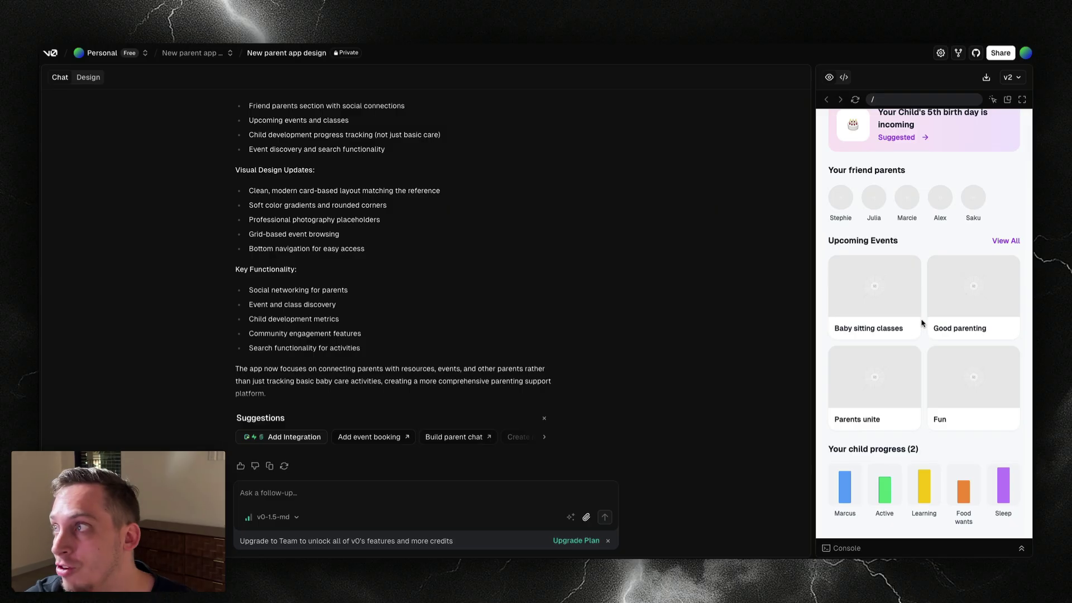
key(super+Tab)
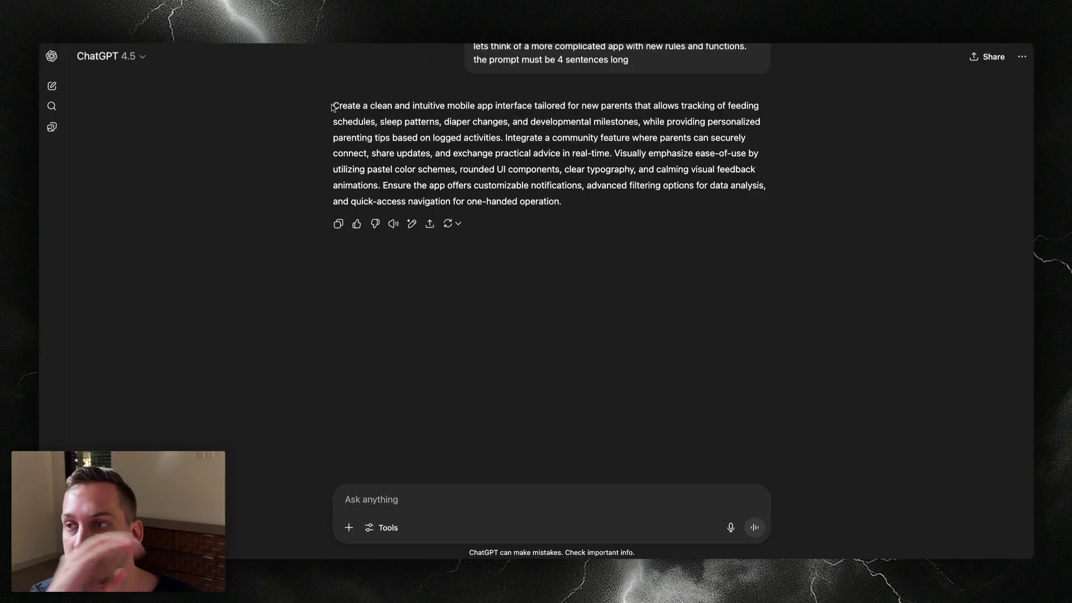
Highlight ChatGPT's prompt sentence by sentence, then select the whole four-sentence paragraph
drag(332, 106, 637, 110)
click(451, 137)
drag(338, 122, 702, 123)
drag(505, 139, 398, 148)
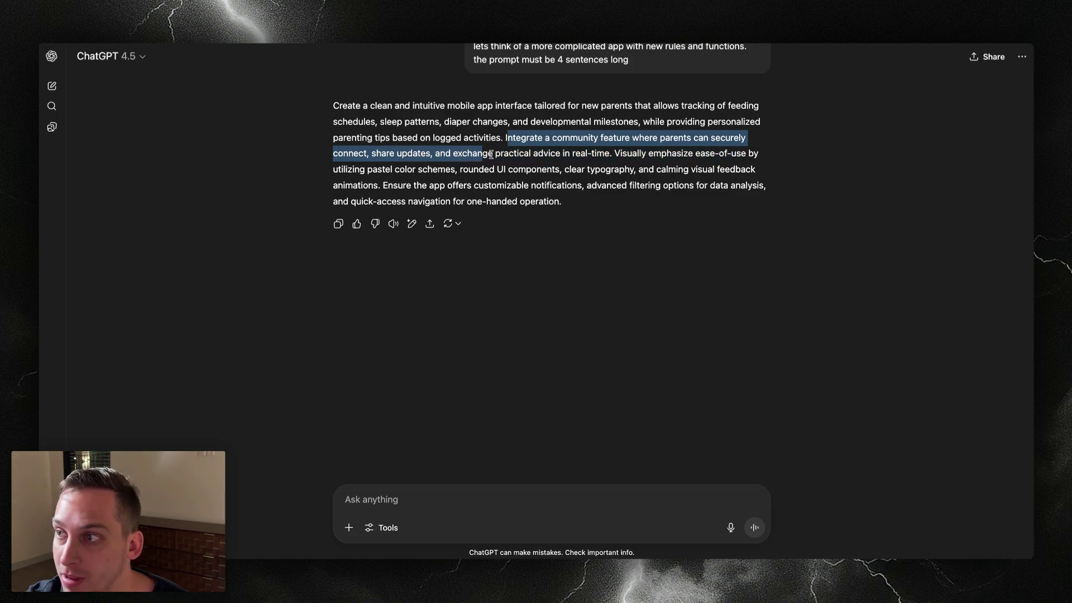
drag(496, 155, 376, 188)
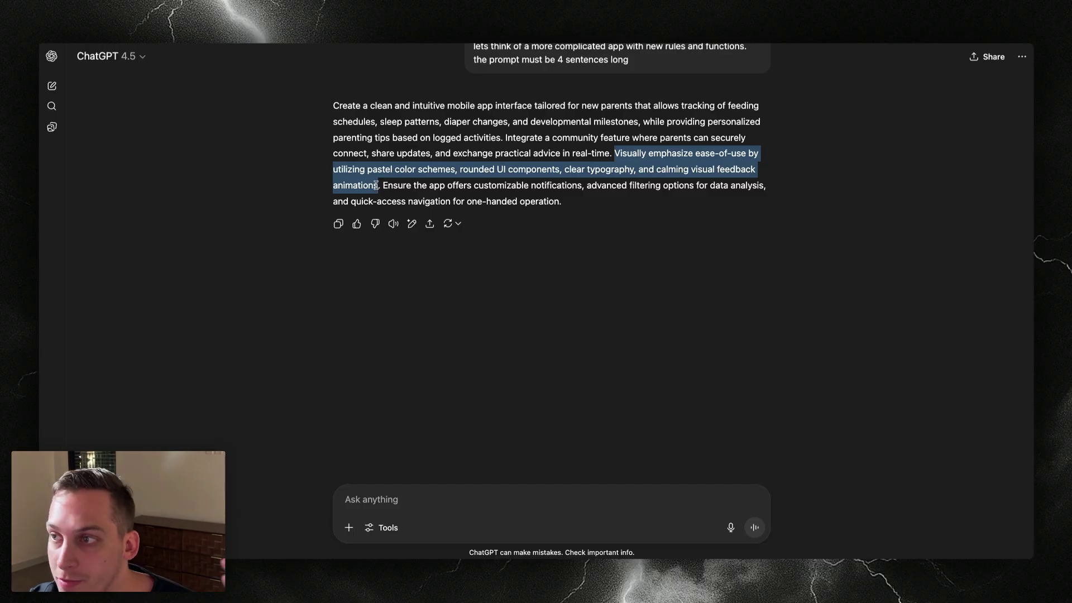
click(383, 188)
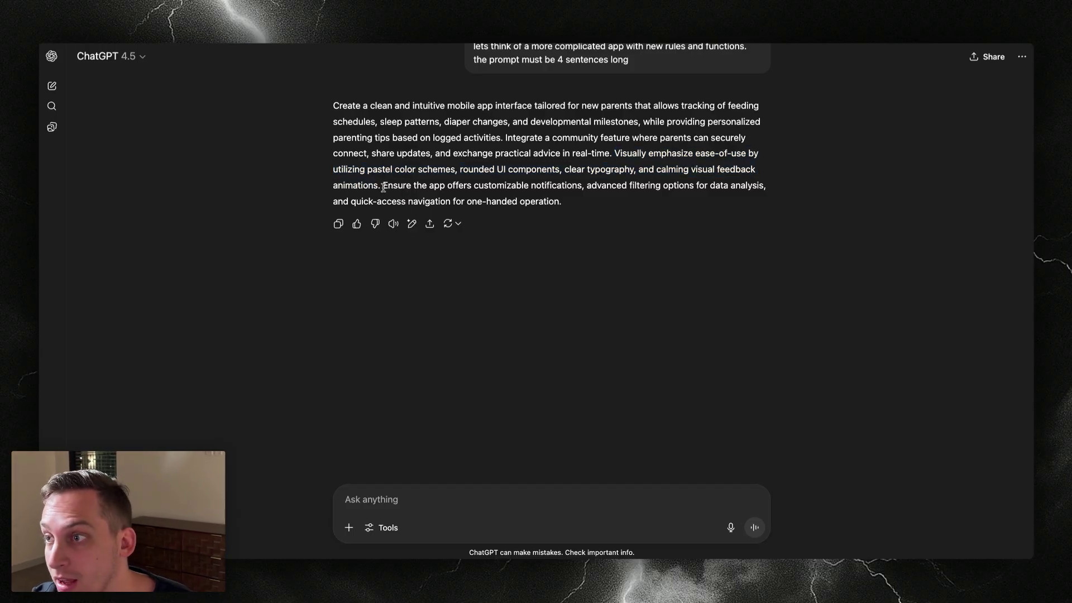
drag(382, 188, 740, 200)
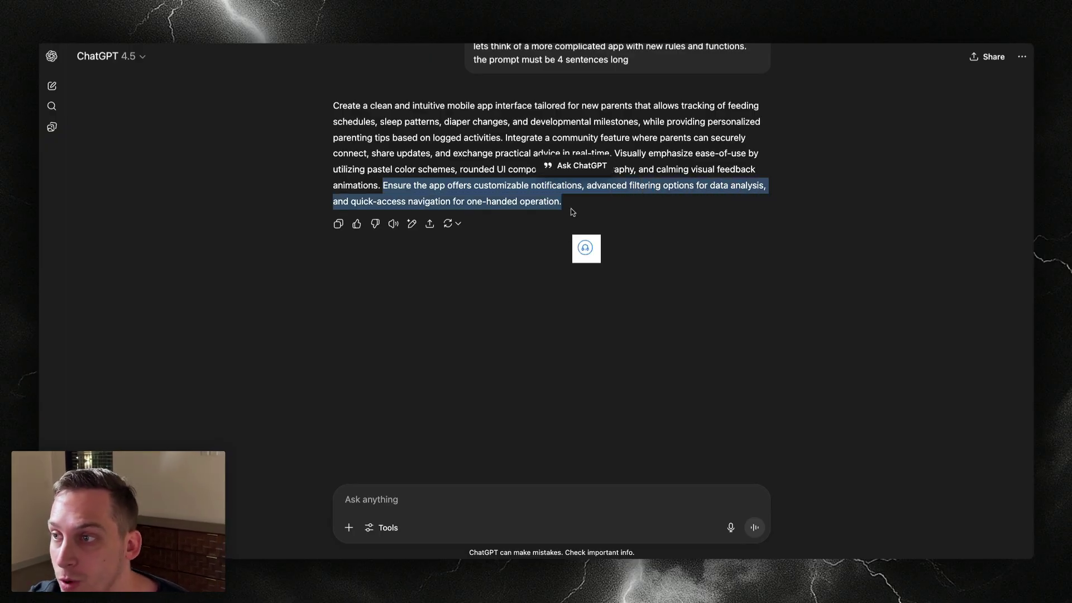
click(572, 211)
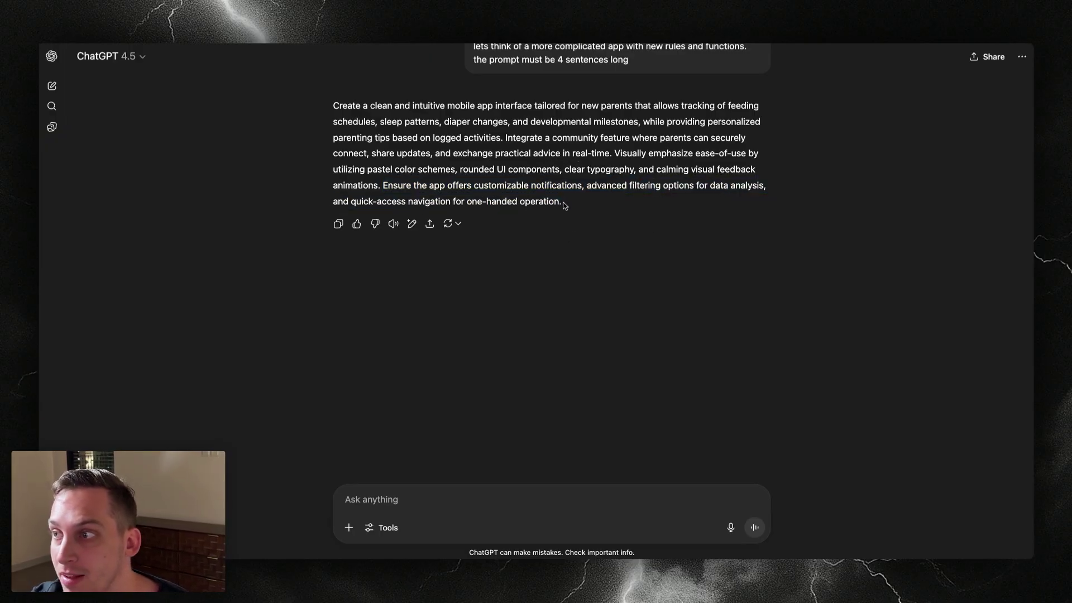
drag(563, 205, 322, 104)
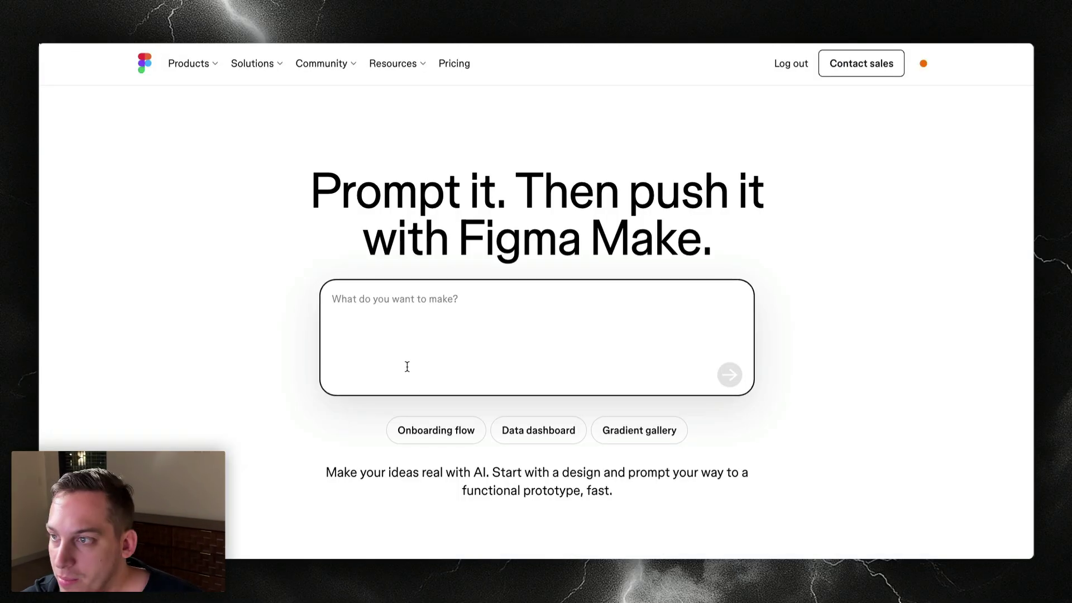
Paste the copied parenting-app prompt into Figma Make's prompt box
key(ctrl+v)
drag(677, 364, 414, 370)
scroll(502, 335, up, 2)
scroll(503, 334, down, 1)
Delete the 'Visually…' and 'Ensure…' sentences to fit 500 characters, then submit
click(565, 333)
drag(643, 319, 661, 349)
key(BackSpace)
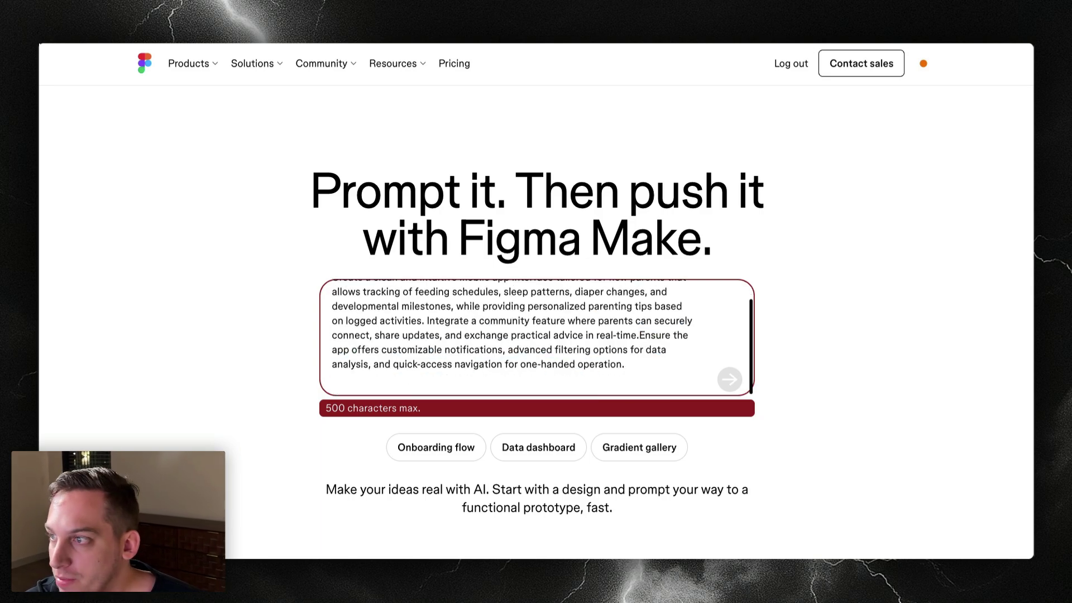
shift+click(628, 365)
key(BackSpace)
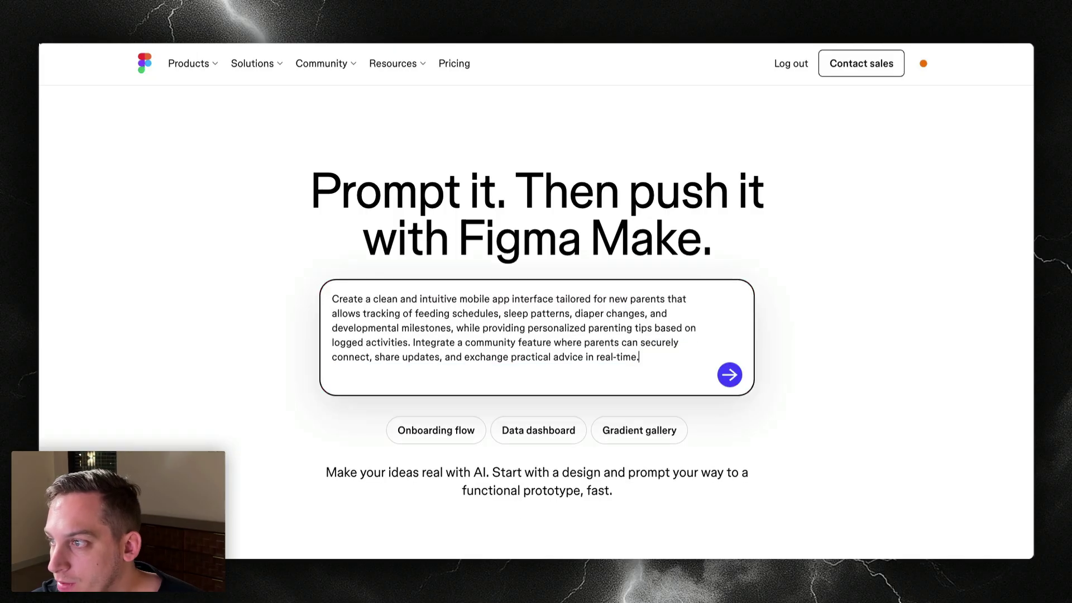
click(724, 383)
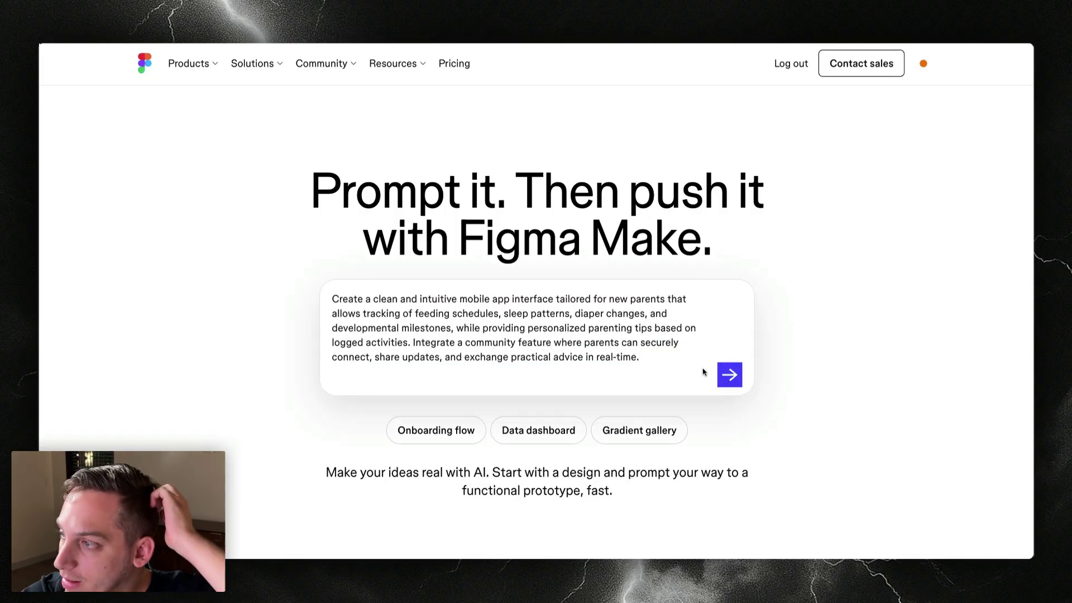
click(726, 374)
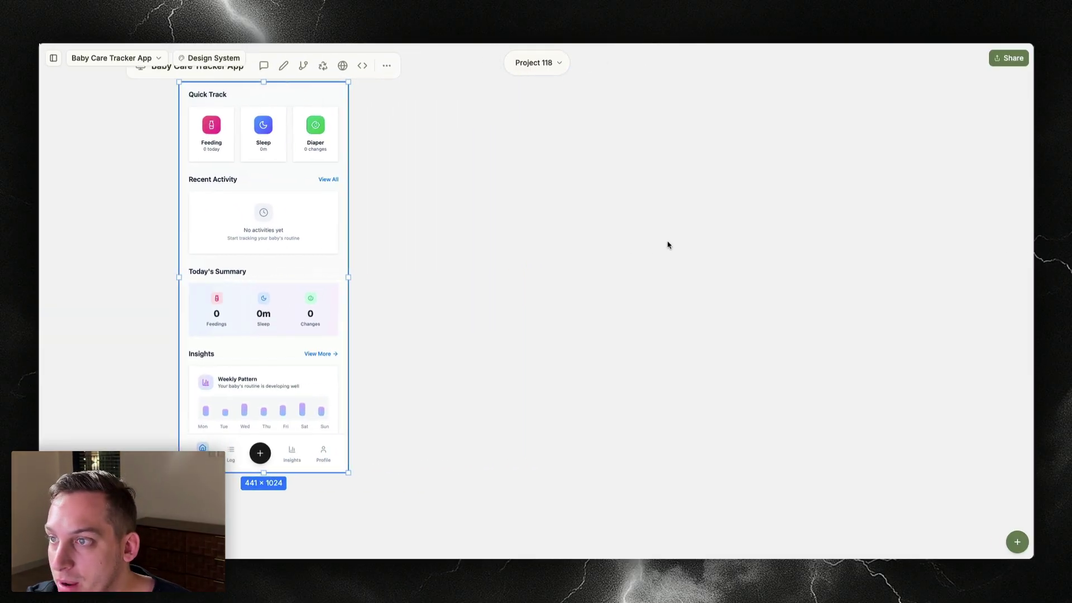
Create Component 2 beside the Baby Care Tracker App and send it the pasted parenting-app prompt
double_click(529, 246)
drag(505, 122, 525, 122)
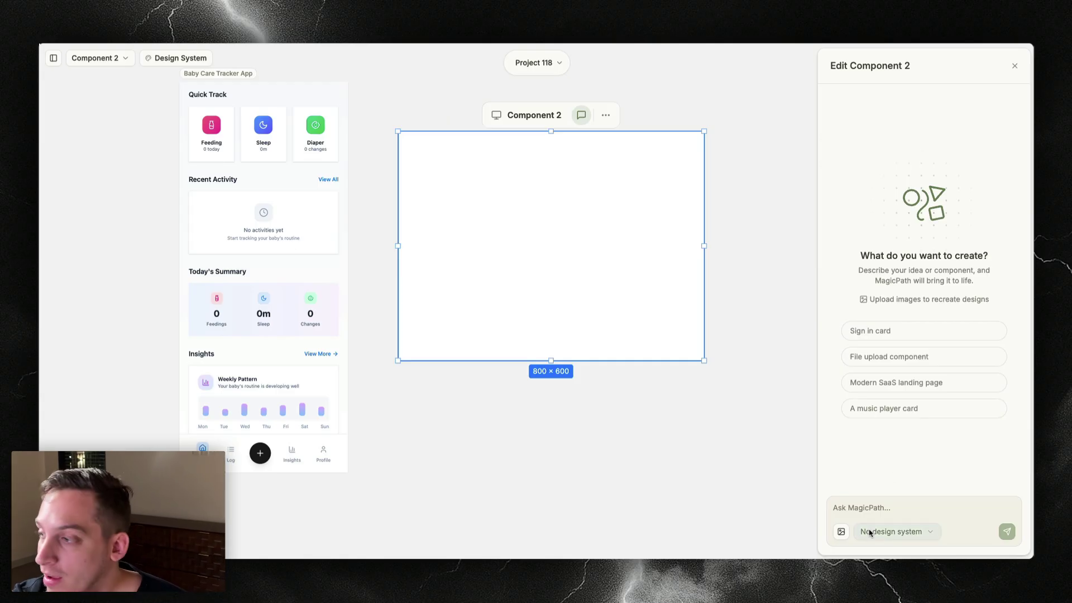
click(860, 506)
key(ctrl+v)
scroll(932, 499, up, 5)
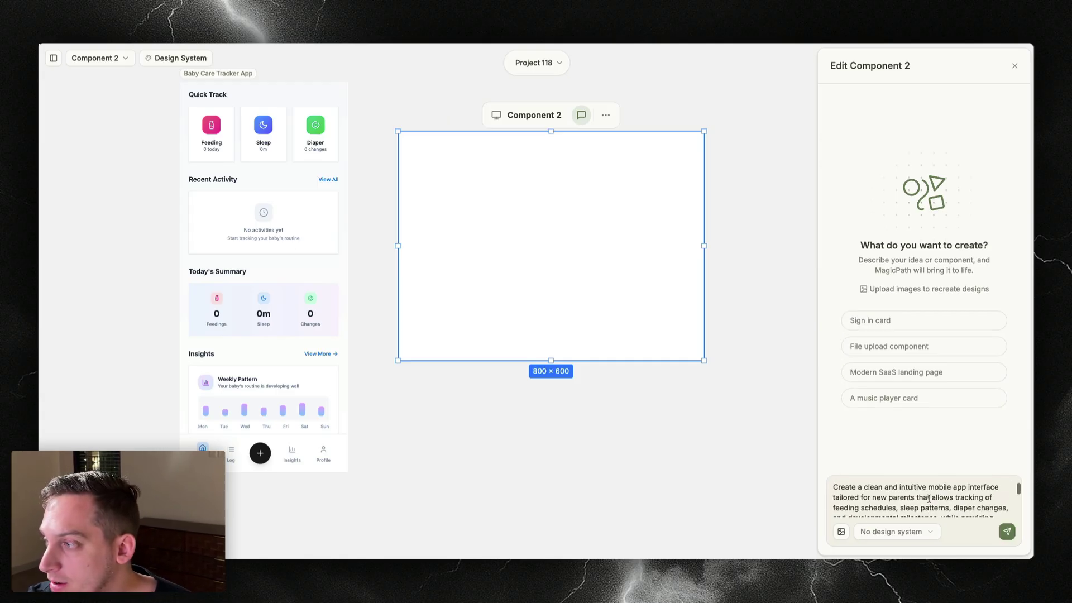
click(1004, 531)
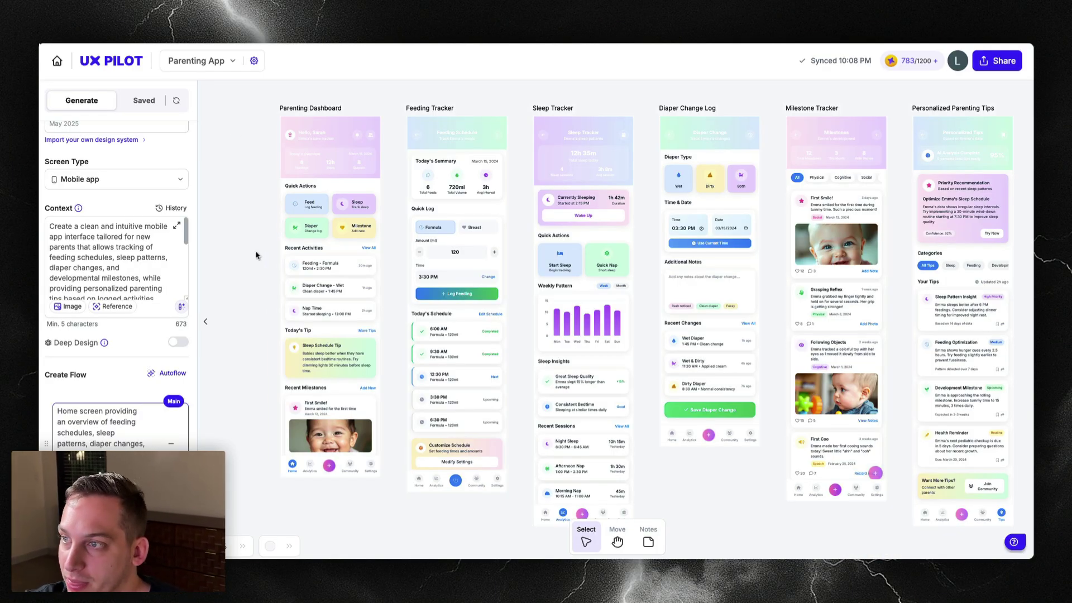
scroll(257, 256, right, 3)
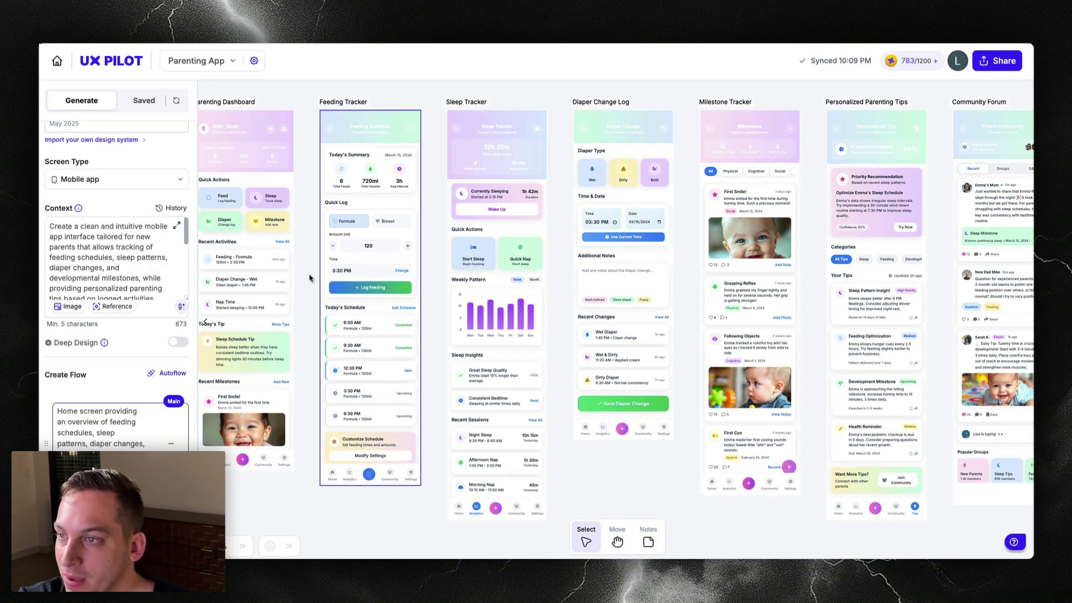
scroll(306, 268, left, 2)
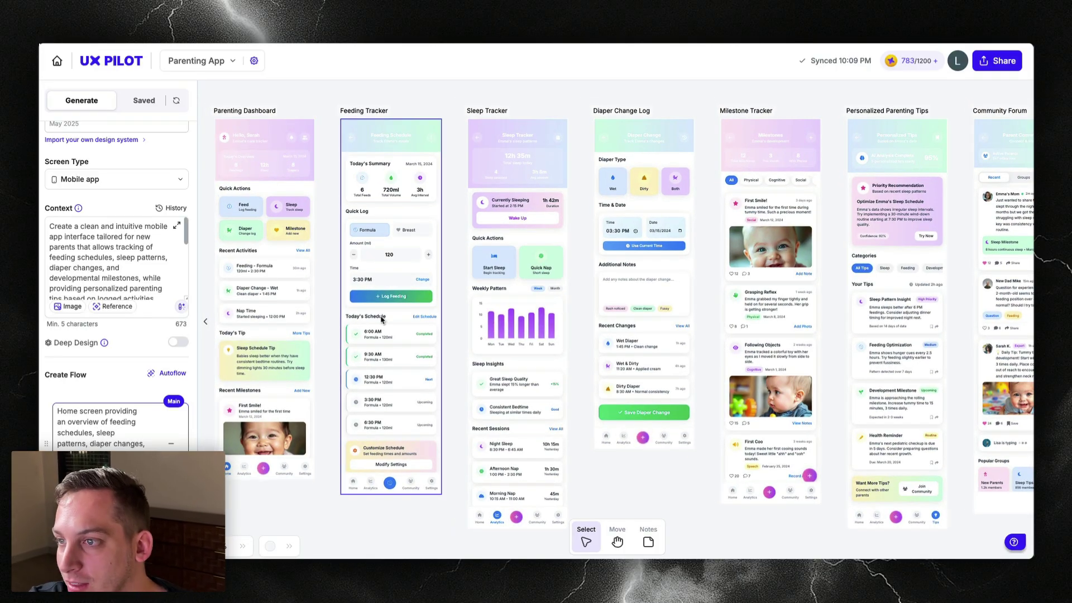
scroll(458, 327, right, 5)
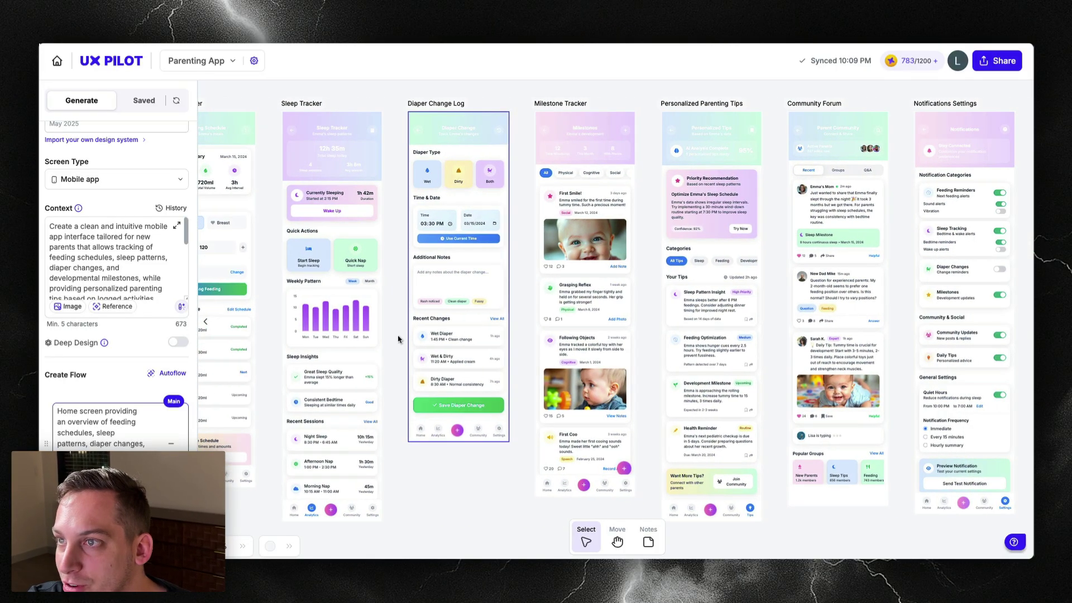
scroll(397, 327, left, 8)
scroll(340, 162, up, 6)
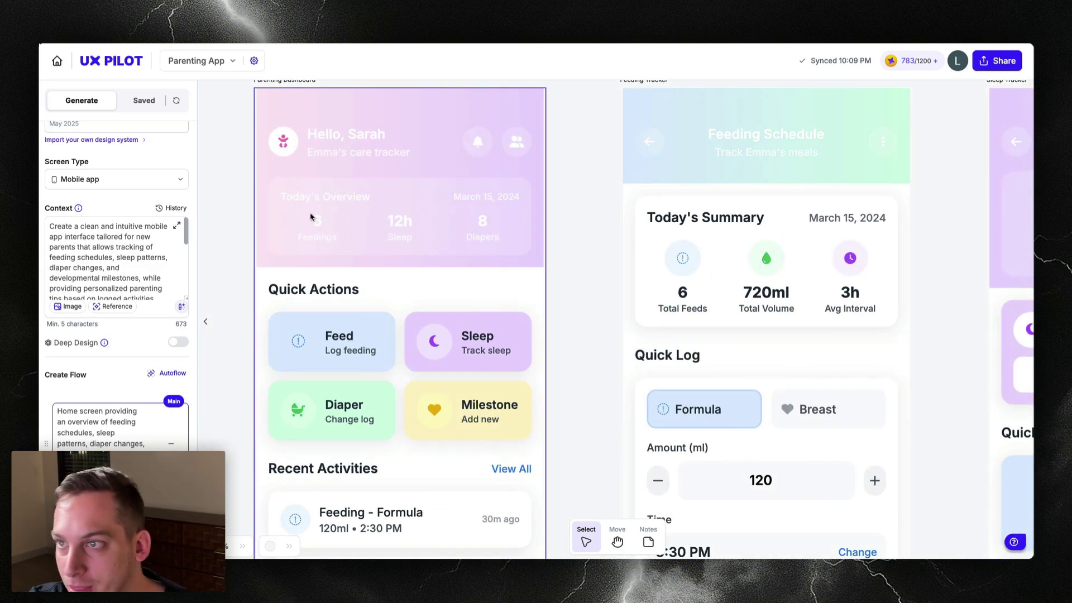
scroll(397, 213, down, 5)
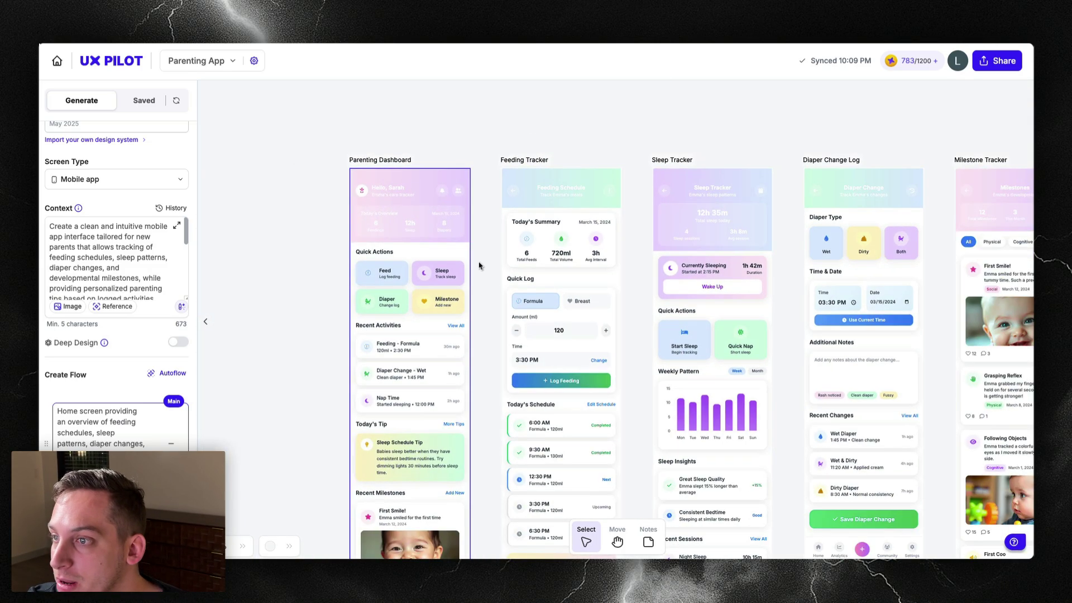
scroll(363, 216, down, 5)
scroll(609, 246, right, 10)
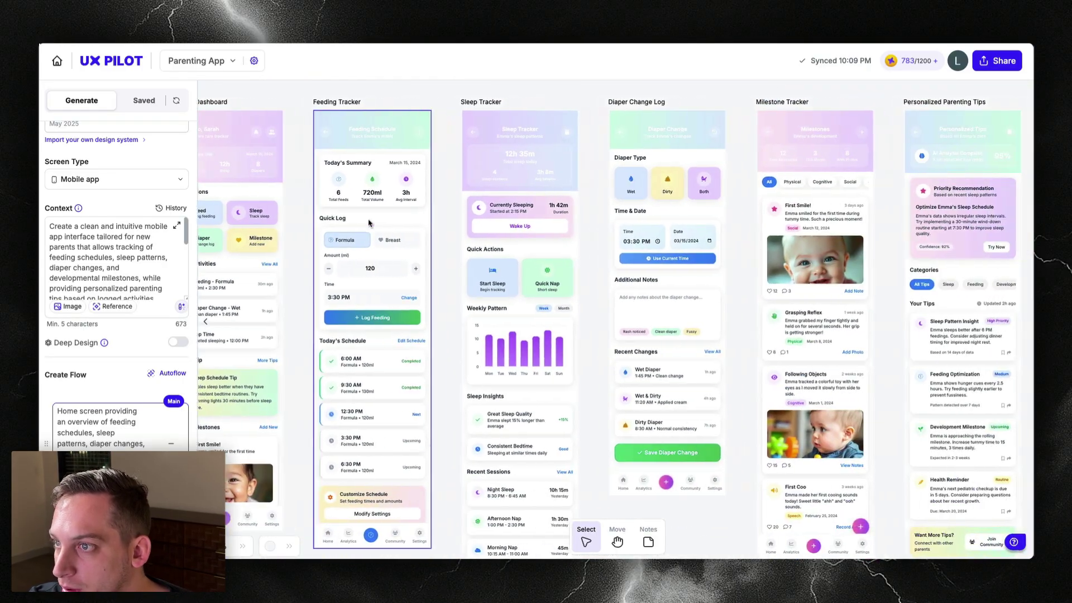
scroll(610, 246, left, 5)
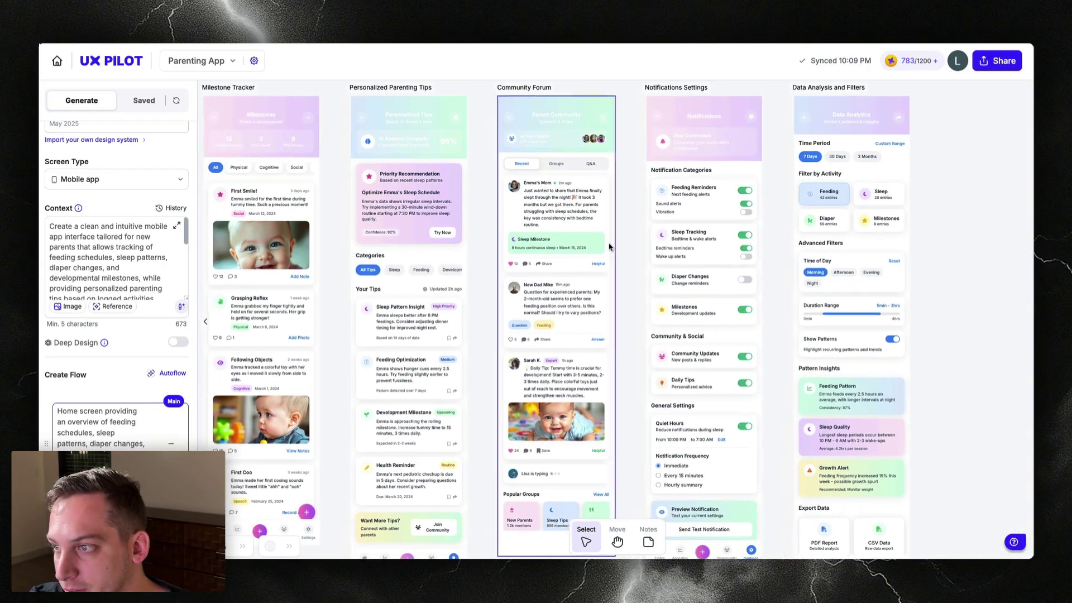
scroll(610, 246, left, 15)
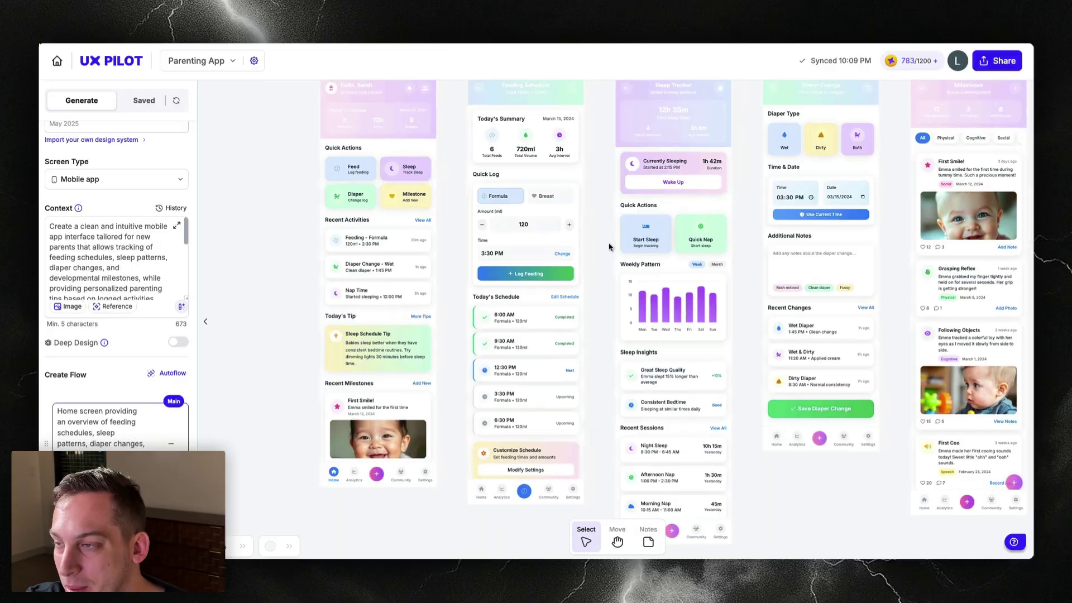
click(472, 349)
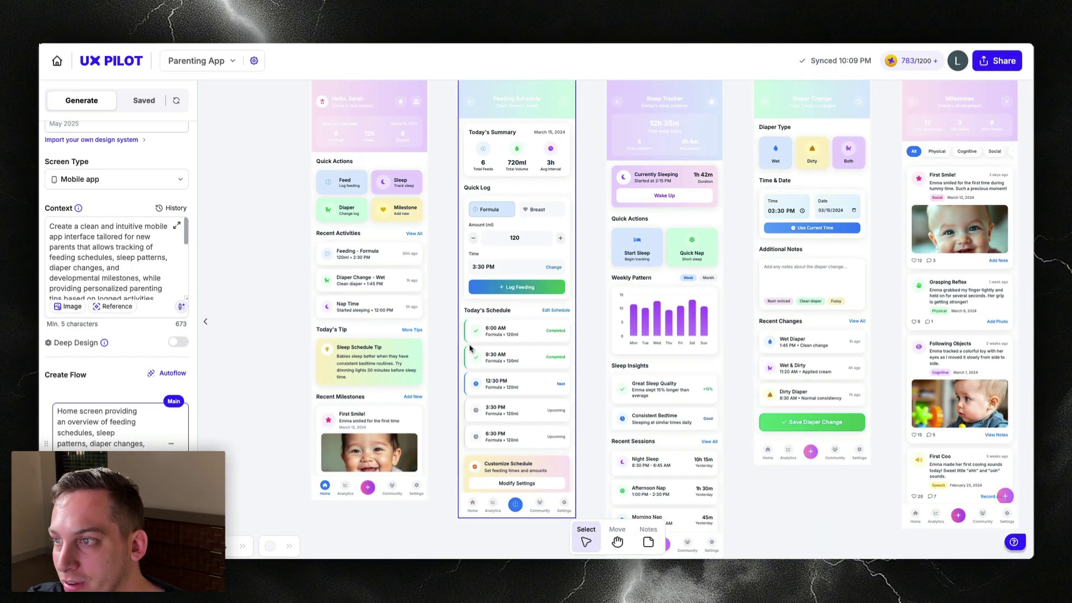
scroll(466, 345, up, 5)
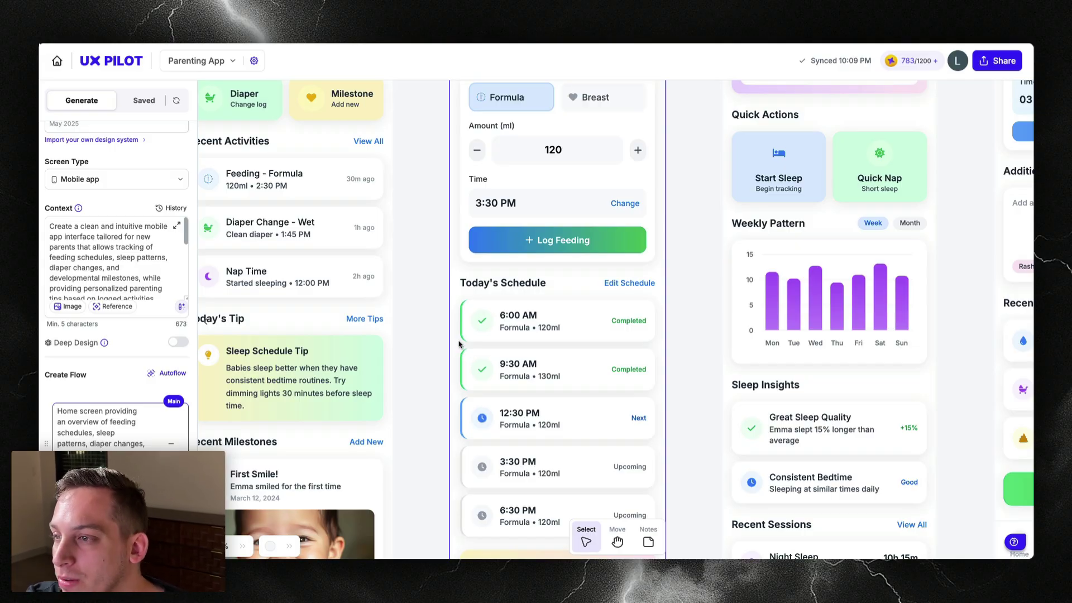
scroll(409, 351, down, 2)
Open the Feed log in the Baby Tracking preview and cycle through its Sleep, Diaper and Milestone tabs
scroll(409, 351, down, 3)
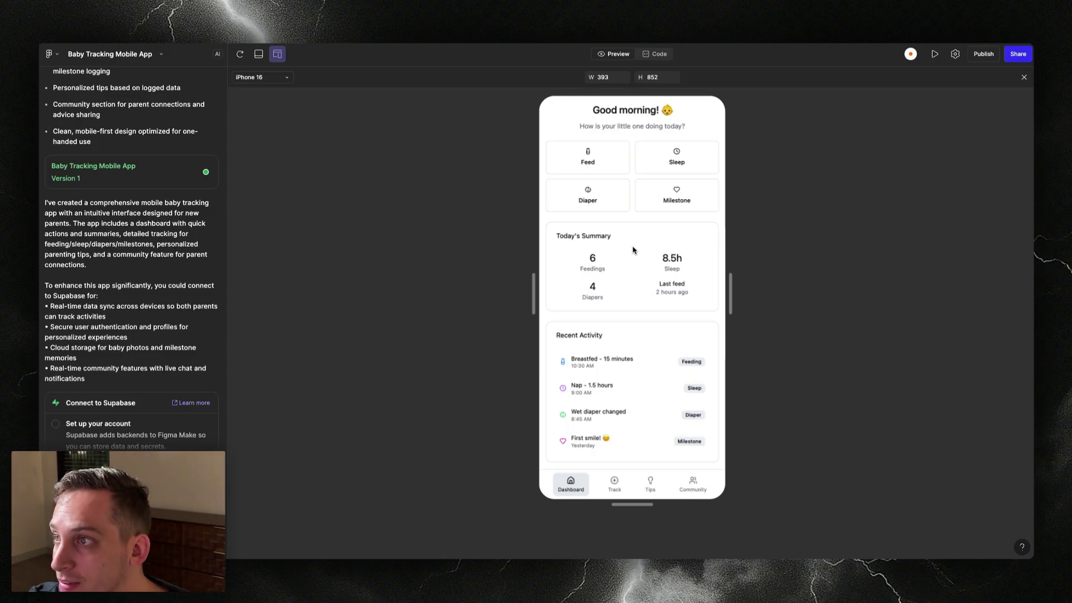
scroll(634, 250, down, 2)
scroll(634, 250, up, 2)
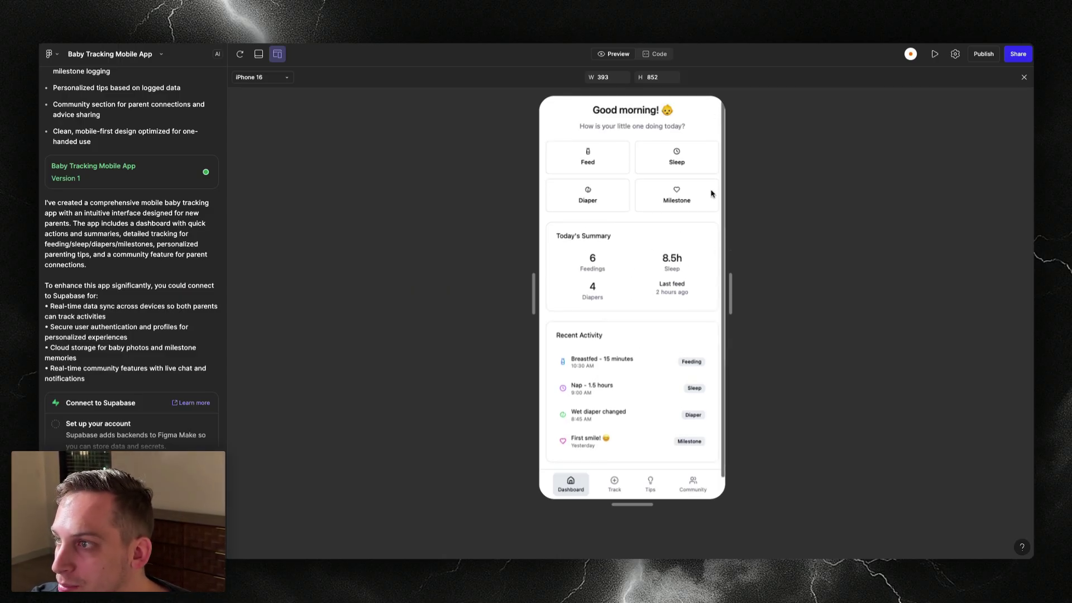
click(599, 170)
click(597, 134)
click(655, 135)
click(695, 133)
click(573, 131)
Move through the bottom-nav Dashboard and Tips screens to Community, showing 2.4k members
click(571, 483)
click(650, 483)
click(683, 484)
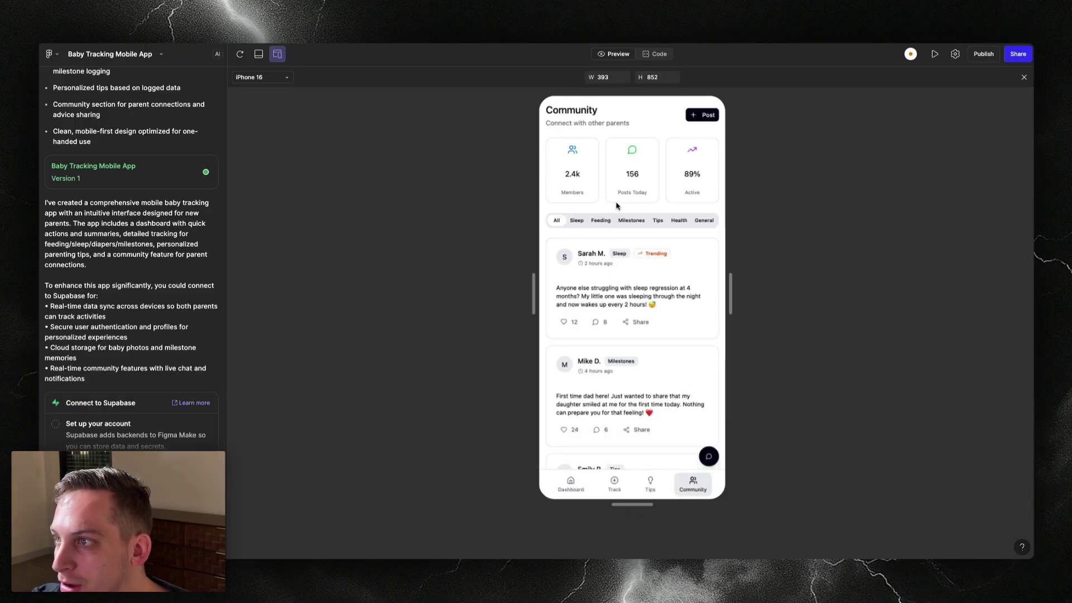
Filter the community feed to Sleep, then Feeding posts, and select the Parenting Tracker App UI frame
click(577, 220)
click(601, 220)
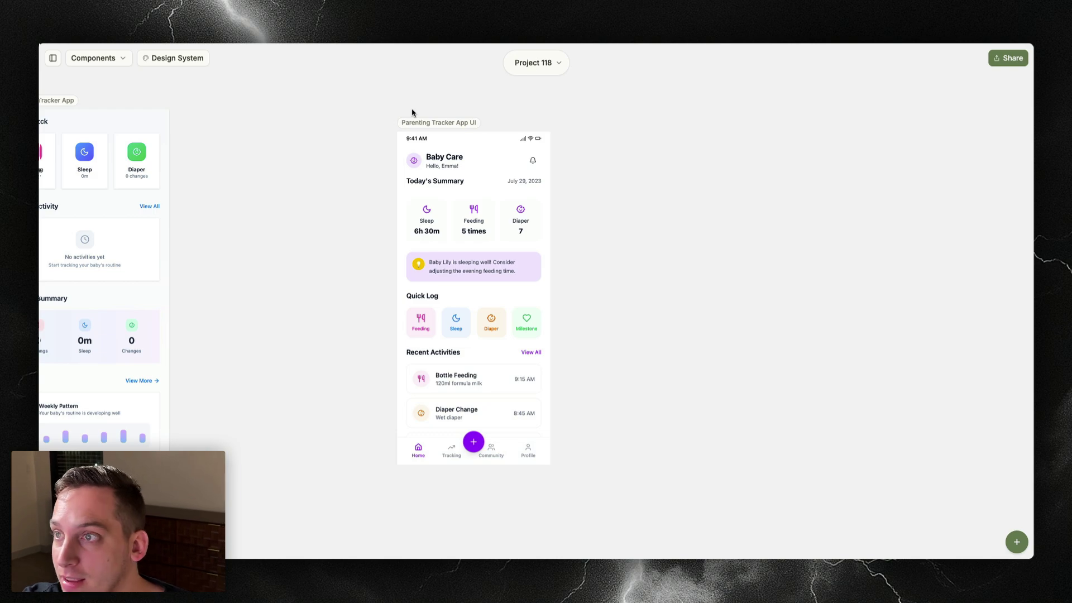
click(416, 121)
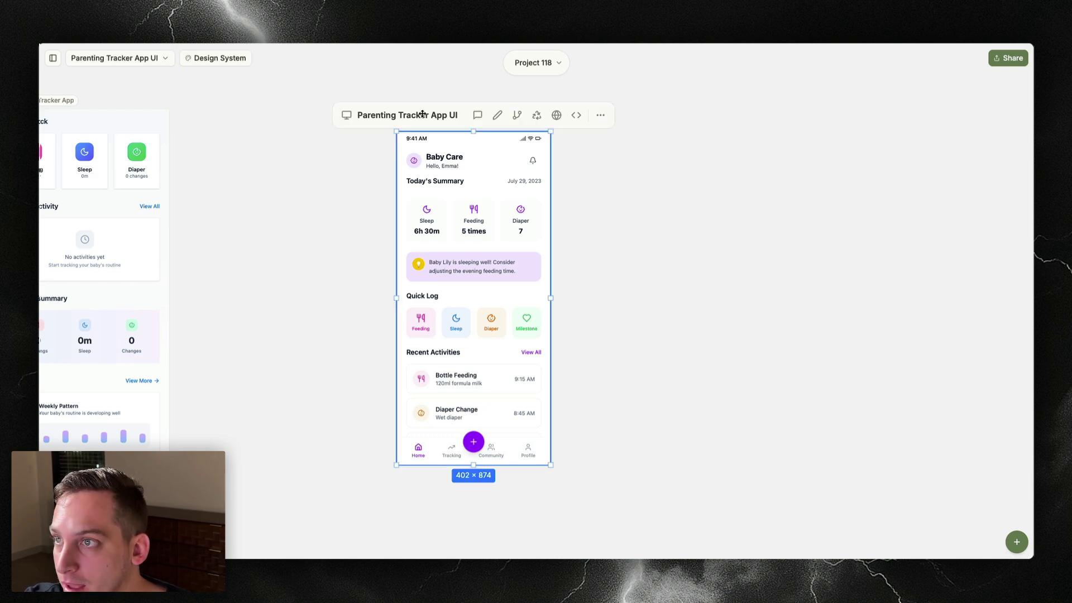
Scroll through the prototype's Insights & Tips tracking screen
click(449, 450)
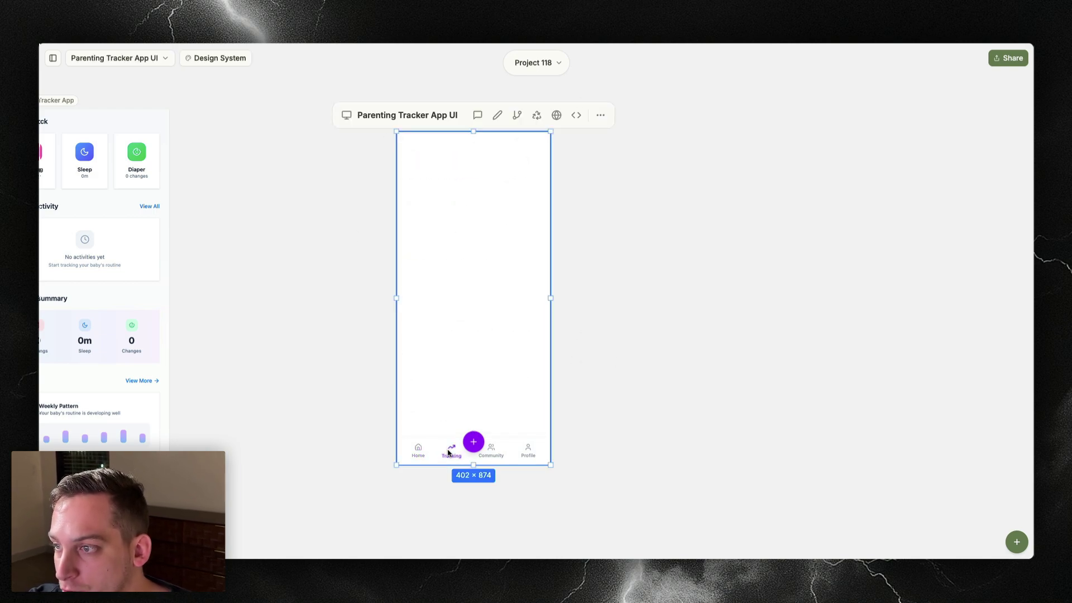
click(491, 450)
click(452, 450)
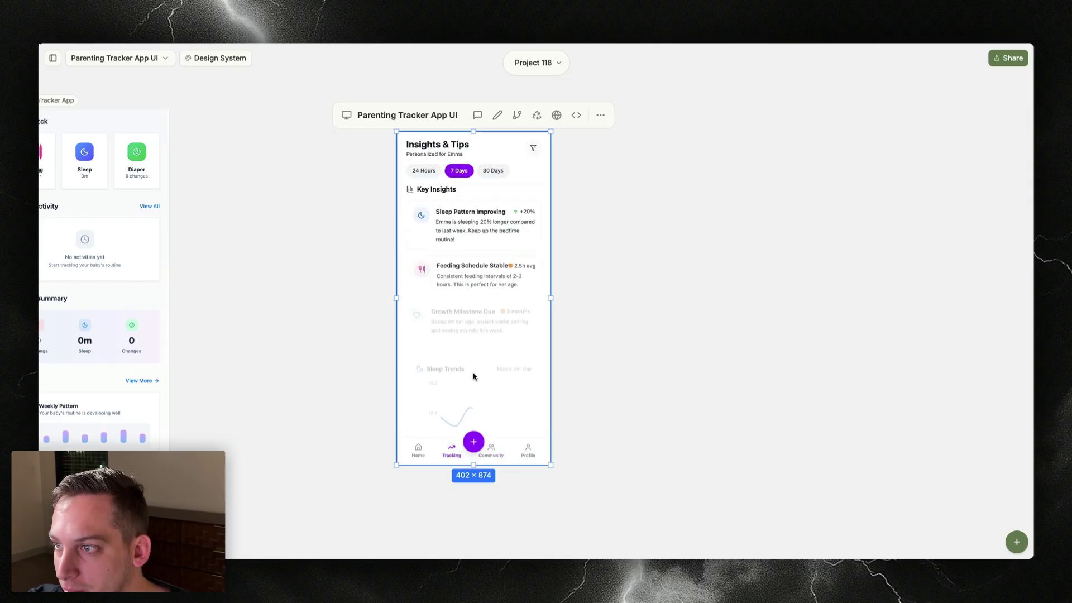
scroll(473, 376, down, 3)
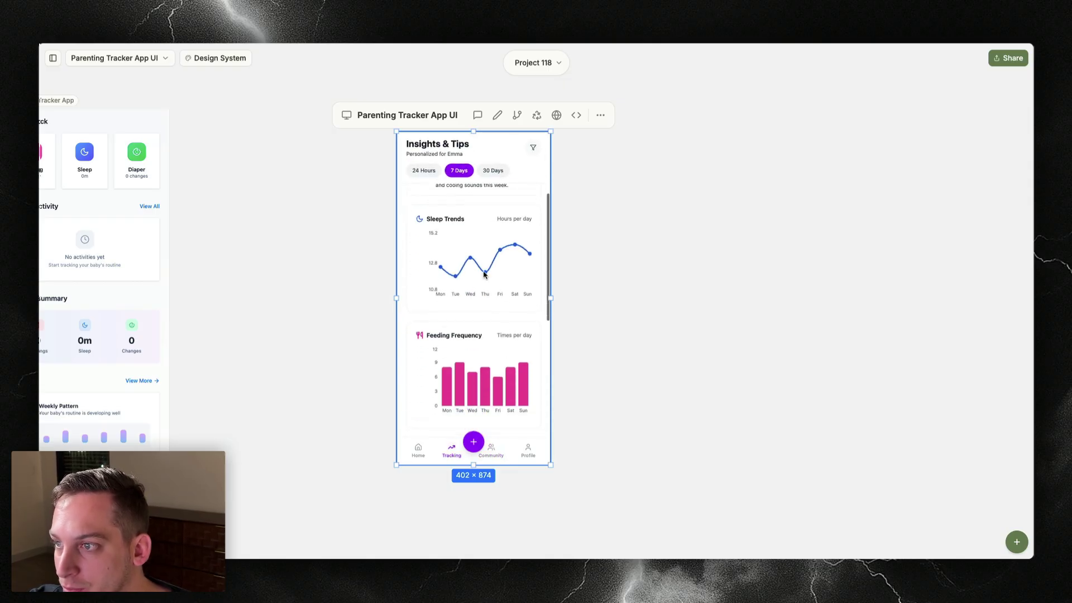
scroll(456, 383, down, 5)
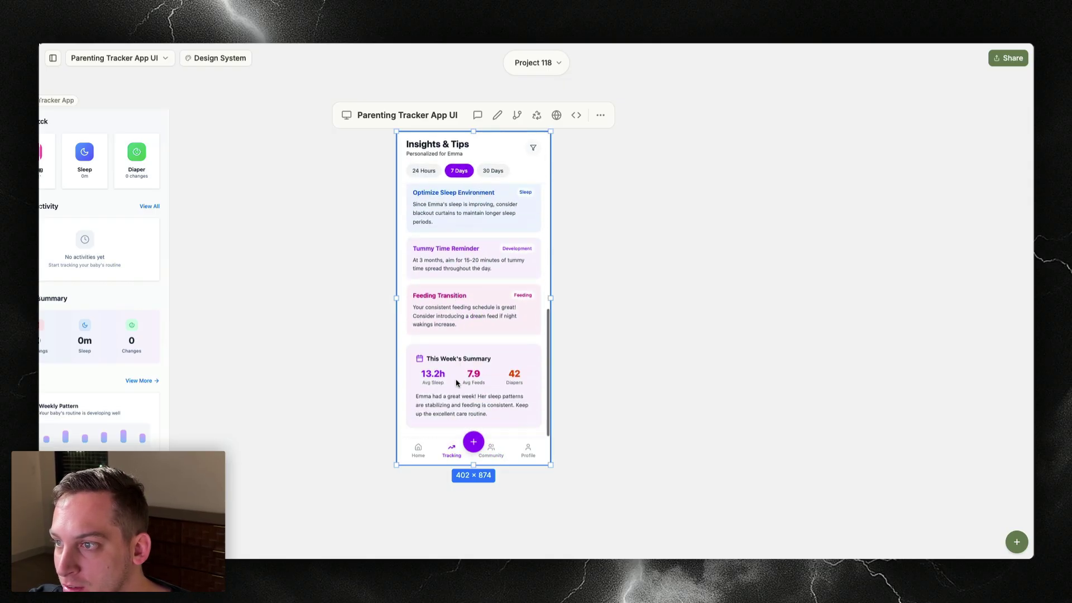
Go to the Community screen's Chat section and open a one-on-one conversation thread
click(492, 450)
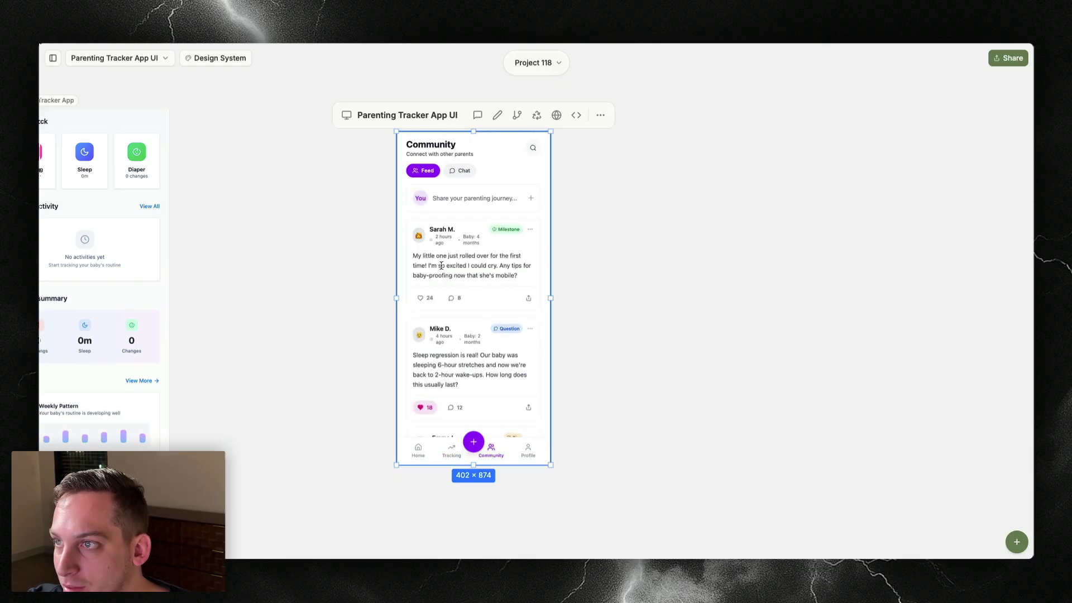
click(457, 170)
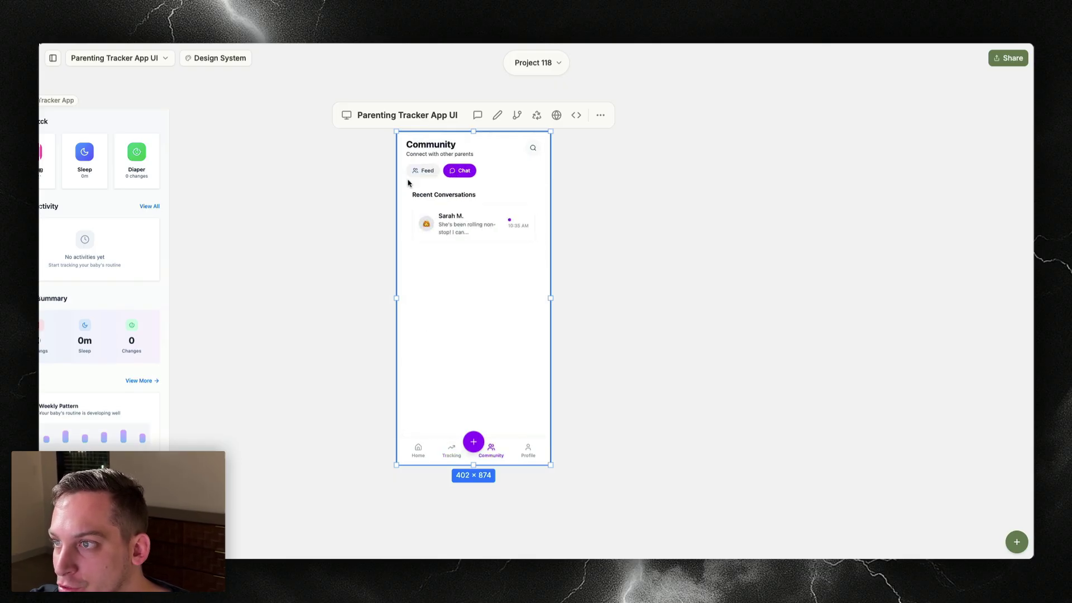
click(456, 226)
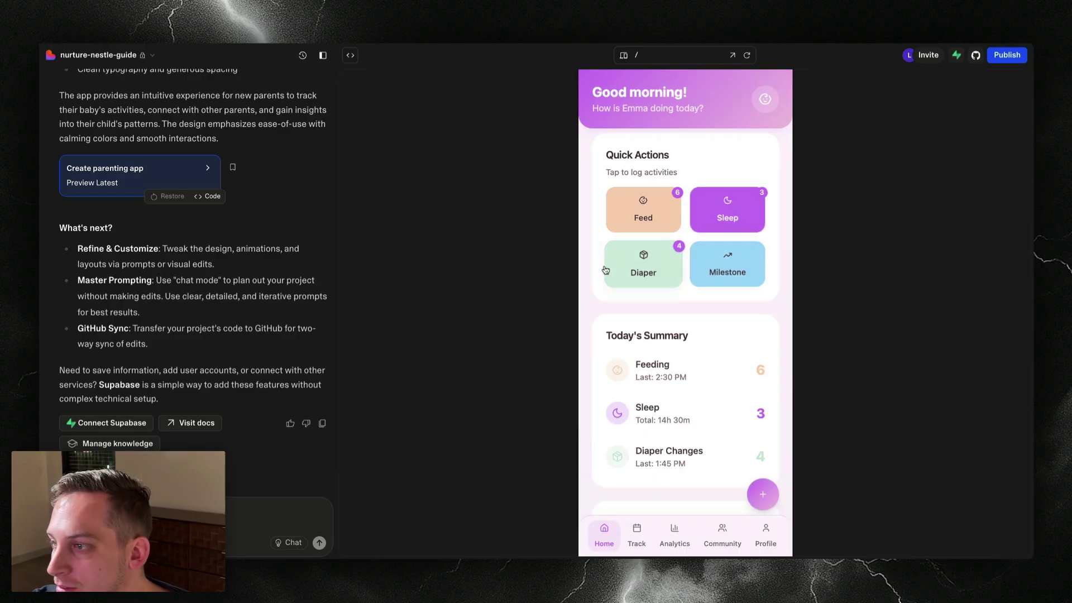
scroll(704, 391, down, 8)
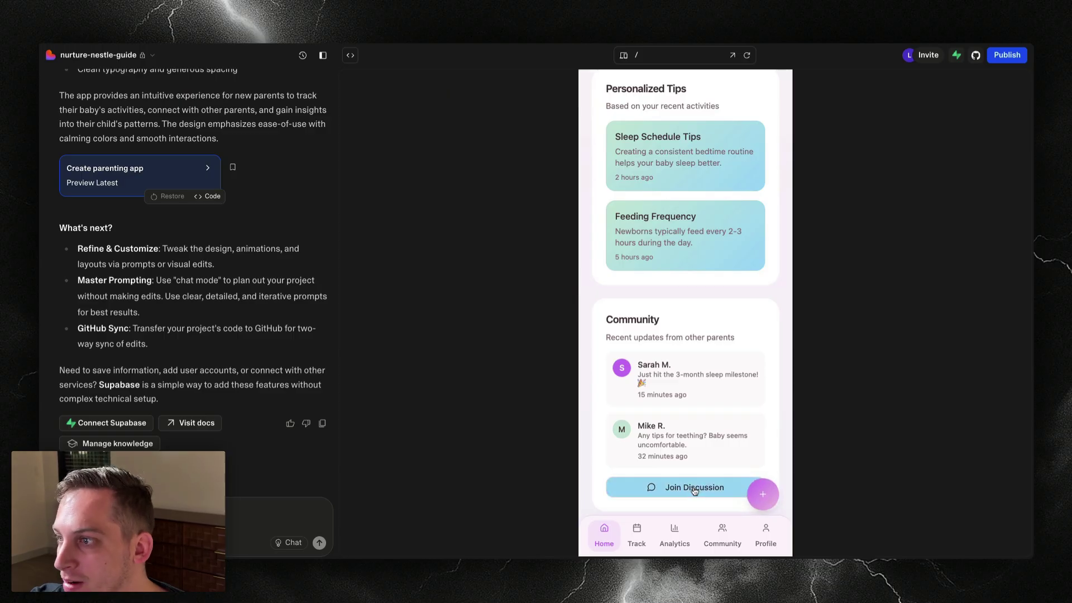
scroll(603, 273, up, 6)
scroll(603, 273, up, 2)
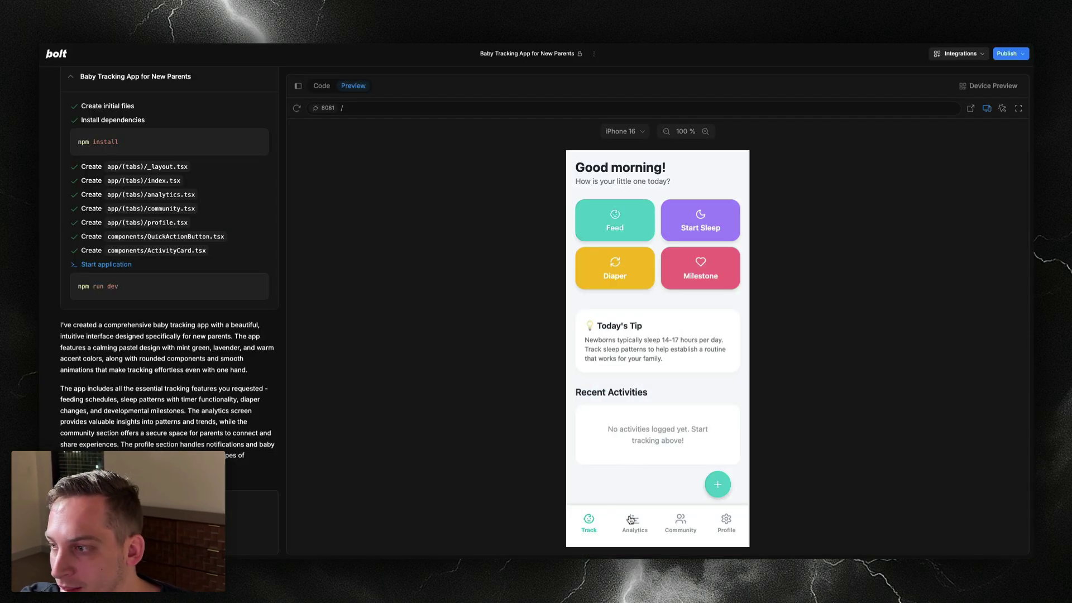
View the preview app's Analytics screen, toggling between Today and This Week figures
click(631, 520)
scroll(659, 391, down, 5)
scroll(665, 424, up, 5)
click(608, 206)
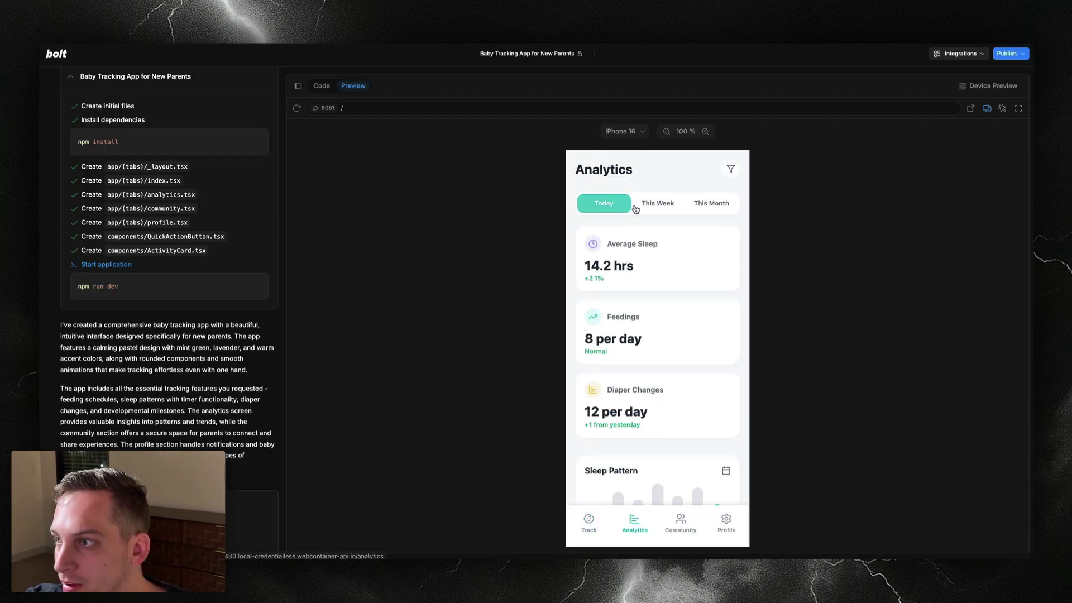
click(682, 202)
On the Community screen, try the Feeding, Sleep, Development and All filters, ending on Sleep
click(684, 522)
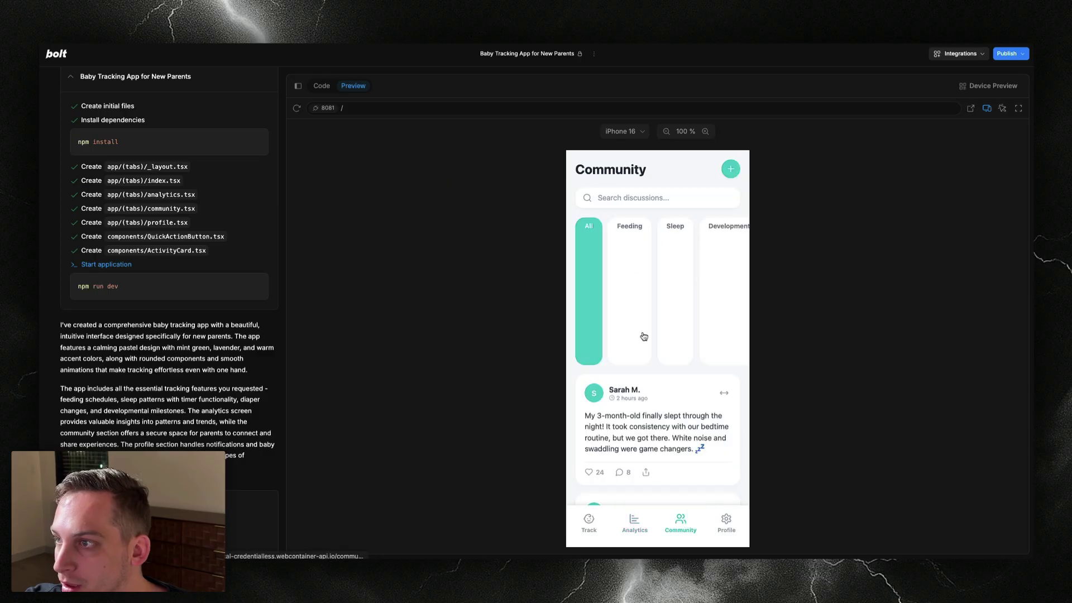
click(627, 287)
click(678, 293)
click(742, 280)
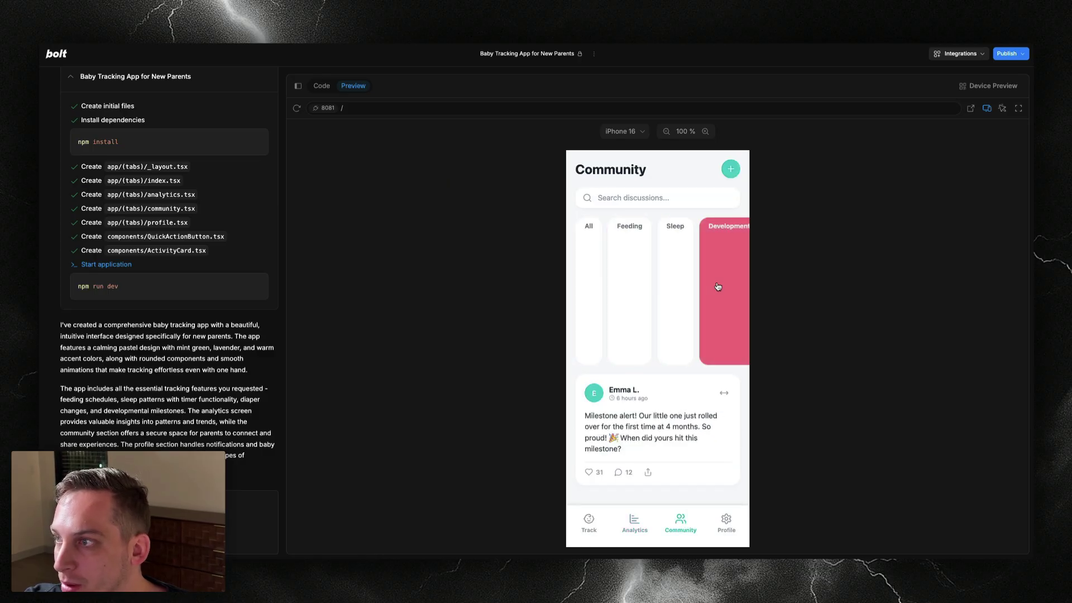
click(681, 289)
click(627, 289)
click(583, 282)
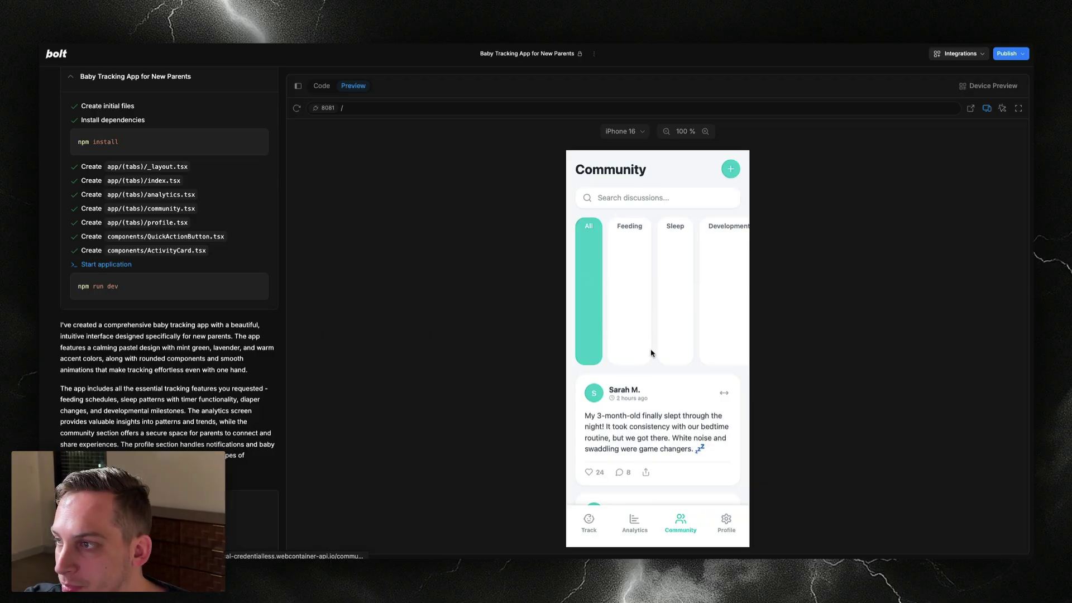
click(628, 317)
click(677, 315)
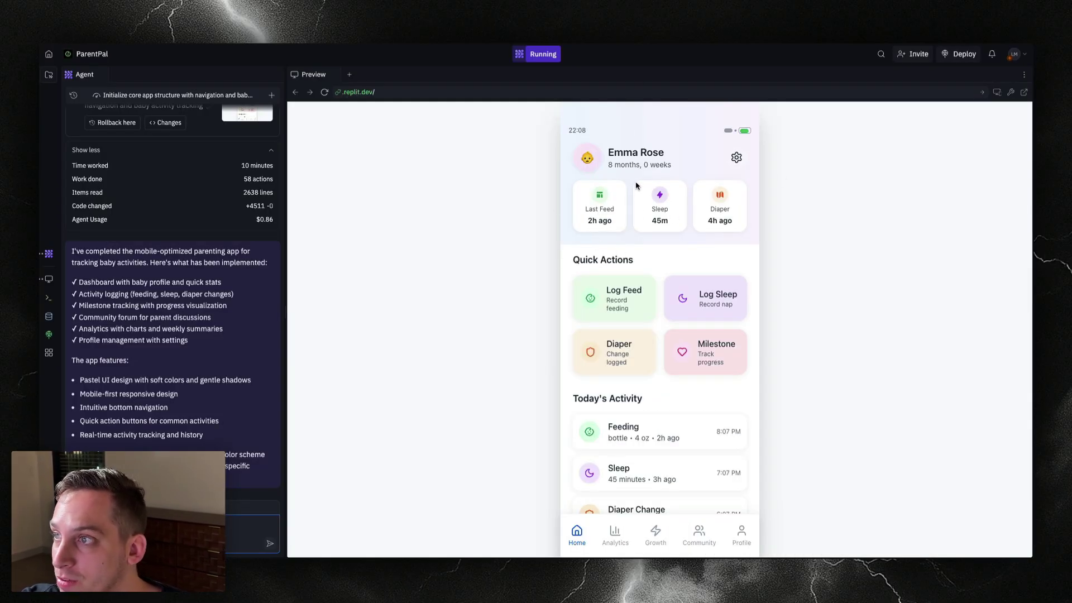
click(618, 541)
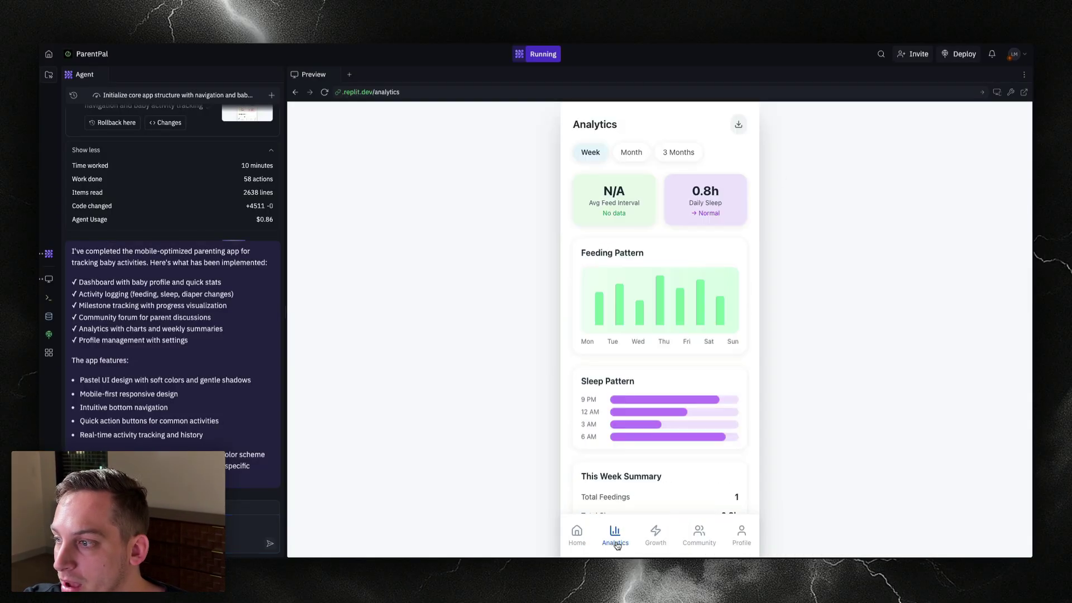
click(652, 540)
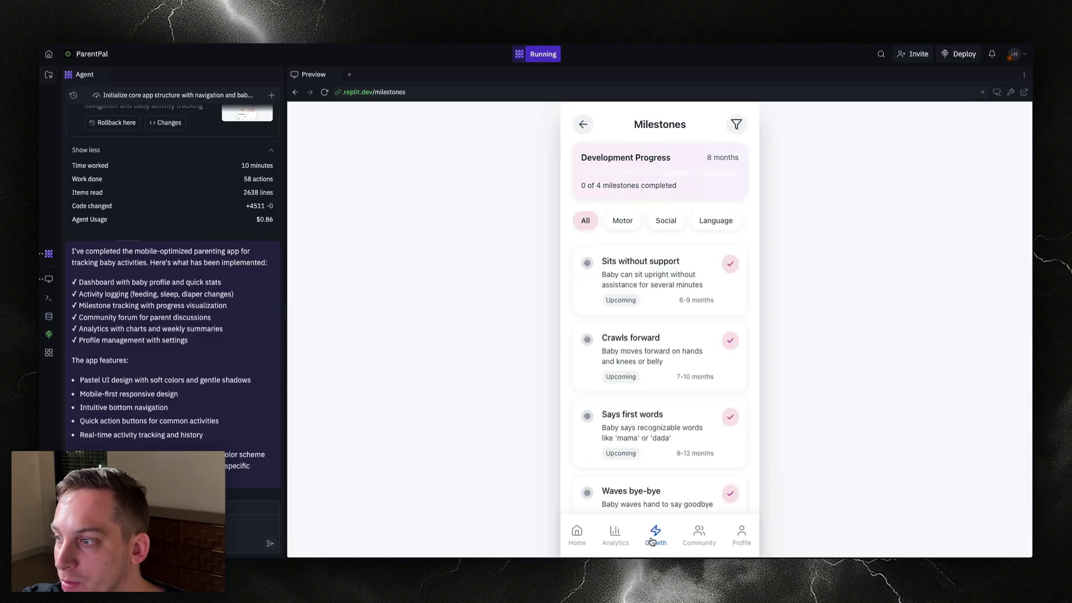
click(691, 537)
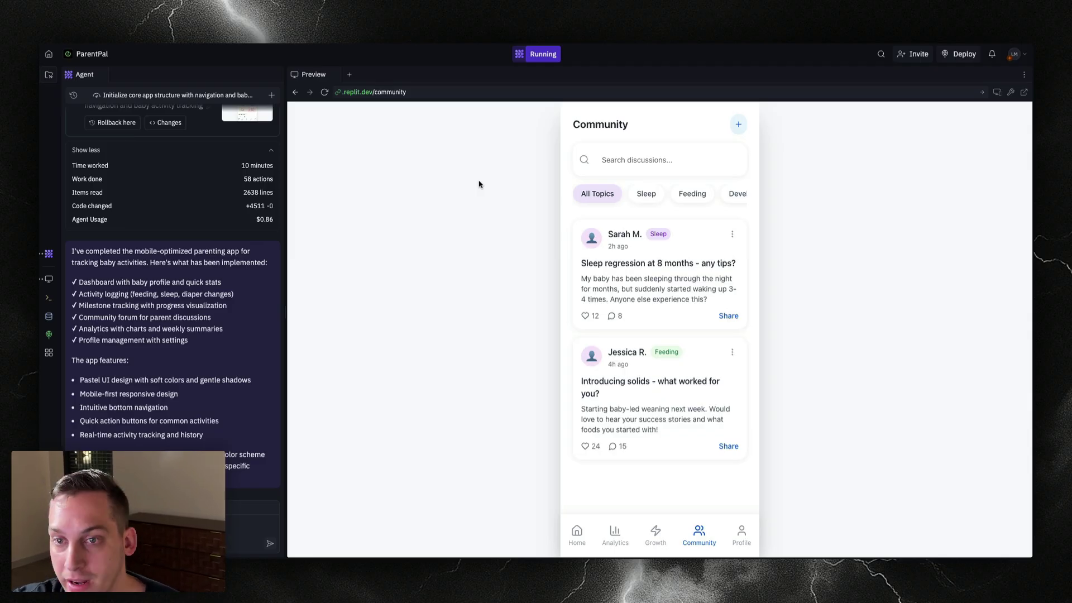
click(741, 535)
click(706, 542)
click(655, 538)
click(609, 538)
click(577, 537)
click(670, 368)
click(576, 535)
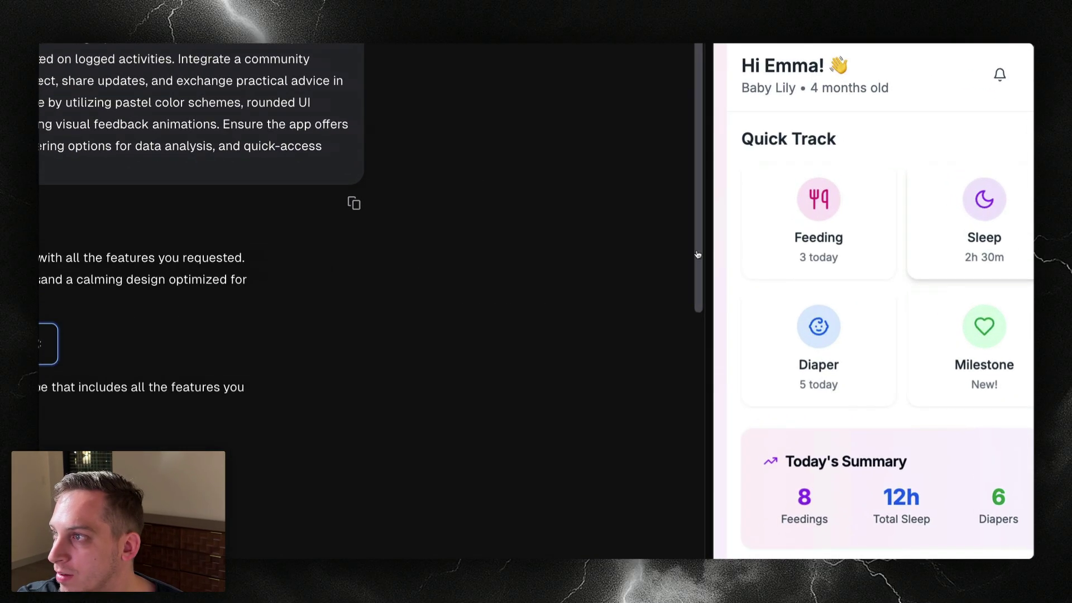
Widen v0's preview panel and go through Community to the Insights & Analytics screen
drag(660, 258, 605, 299)
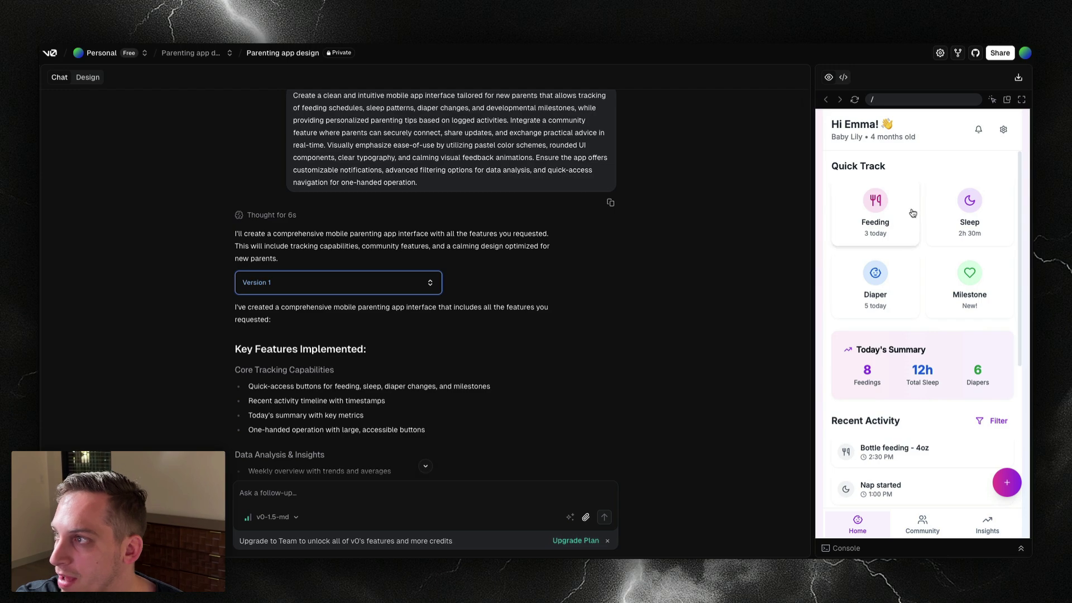
scroll(905, 279, down, 5)
scroll(904, 384, up, 5)
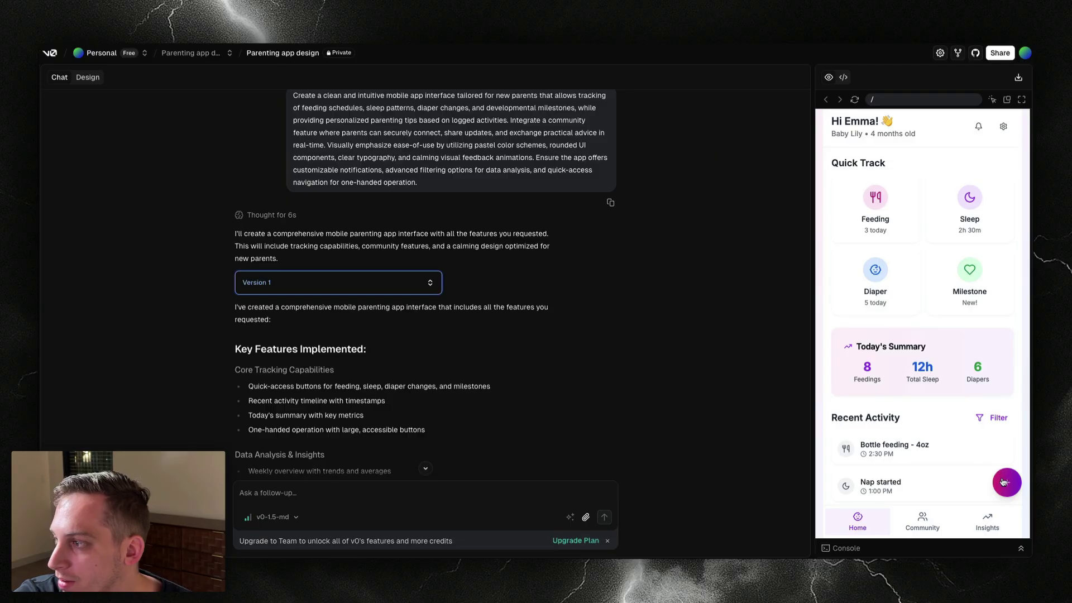
click(927, 519)
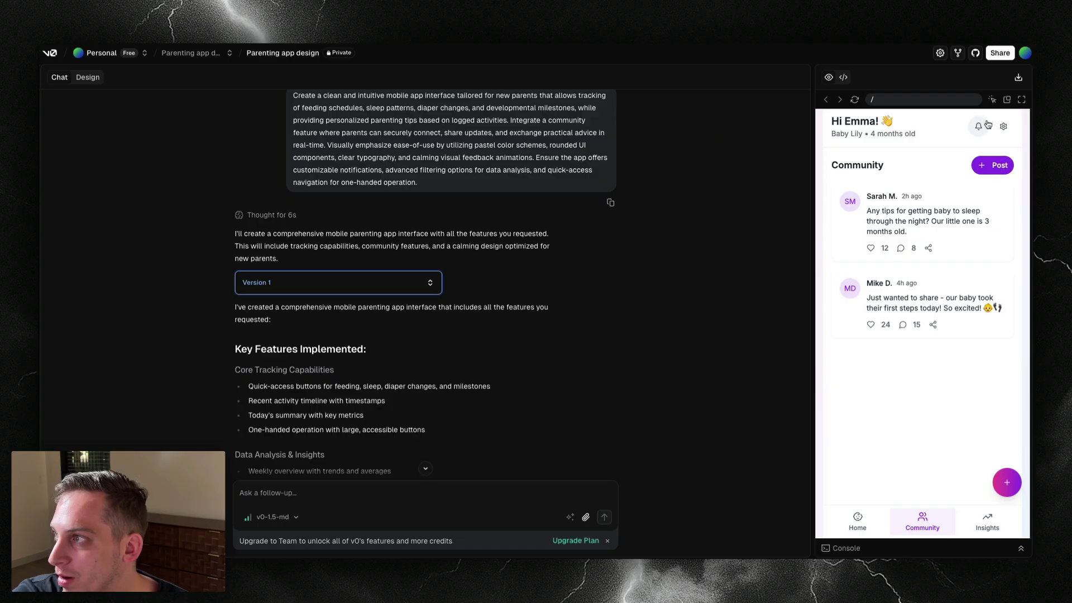
click(997, 516)
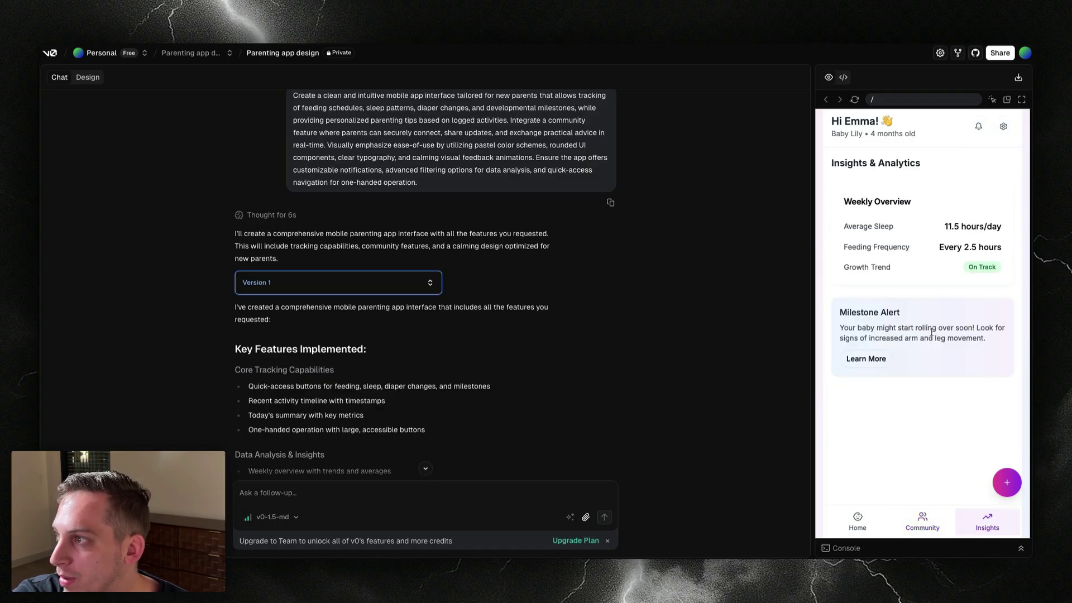